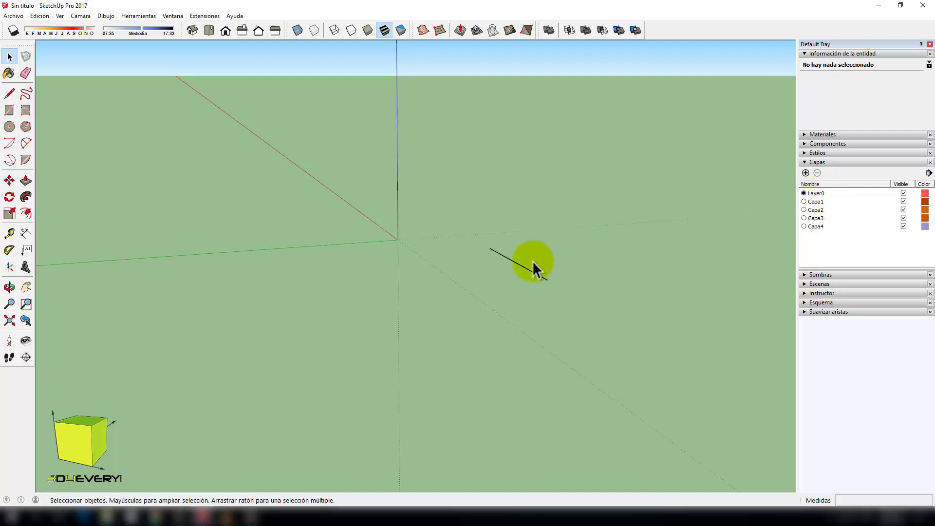
Step: Try renaming the Layer0, Capa2 and Capa1 layers, then tilt the view down toward the ground
double_click(818, 193)
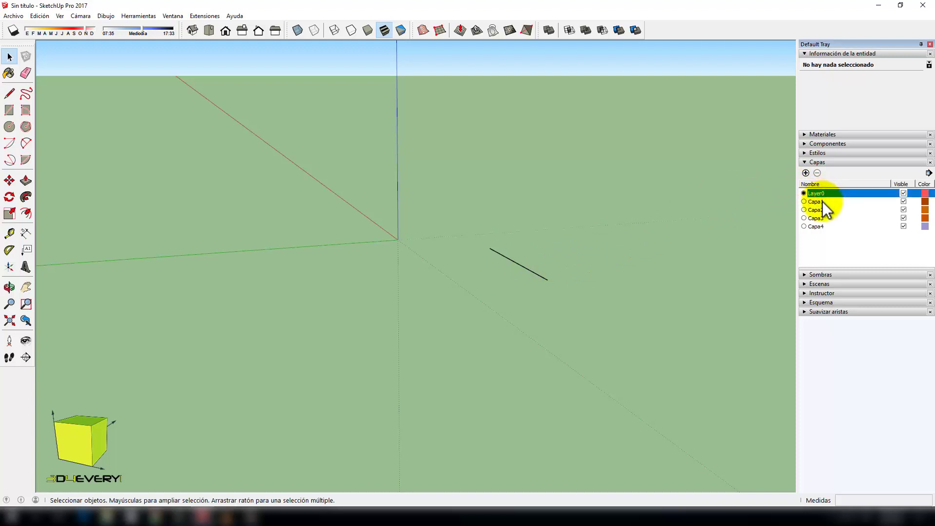
double_click(815, 209)
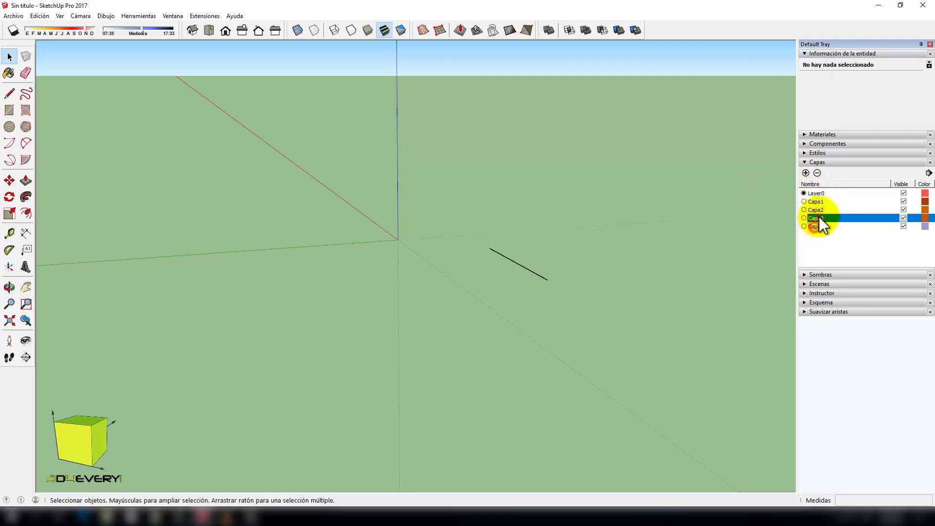
double_click(817, 201)
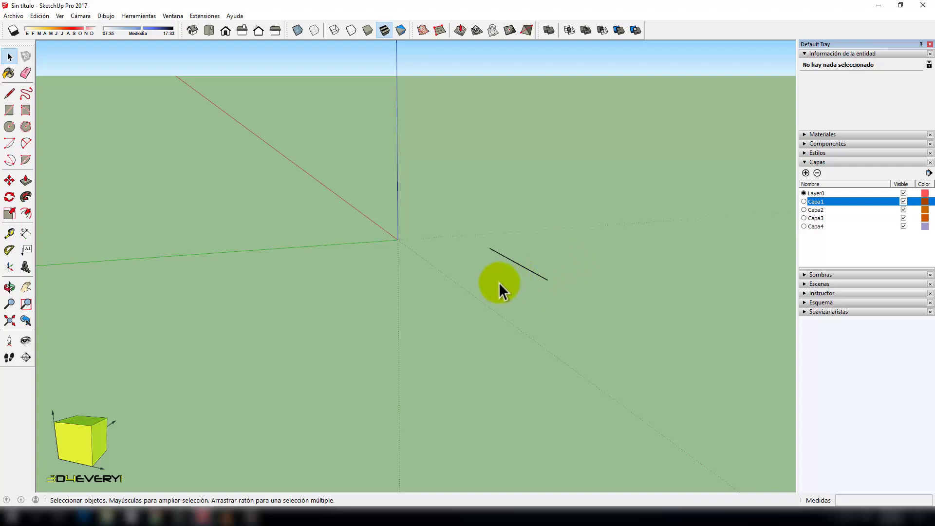
middle_drag(516, 289, 512, 318)
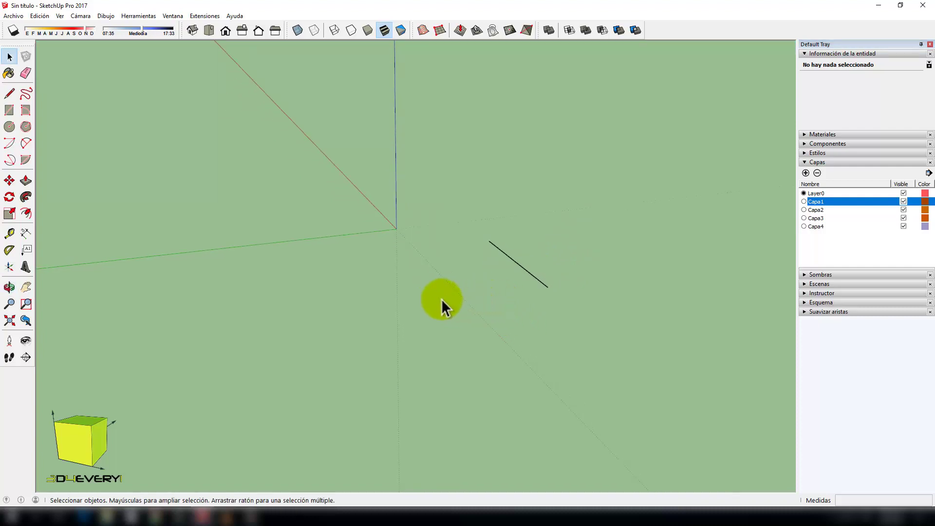
Step: Draw the ground rectangle and erase the stray loose black line
key(r)
click(371, 245)
click(465, 193)
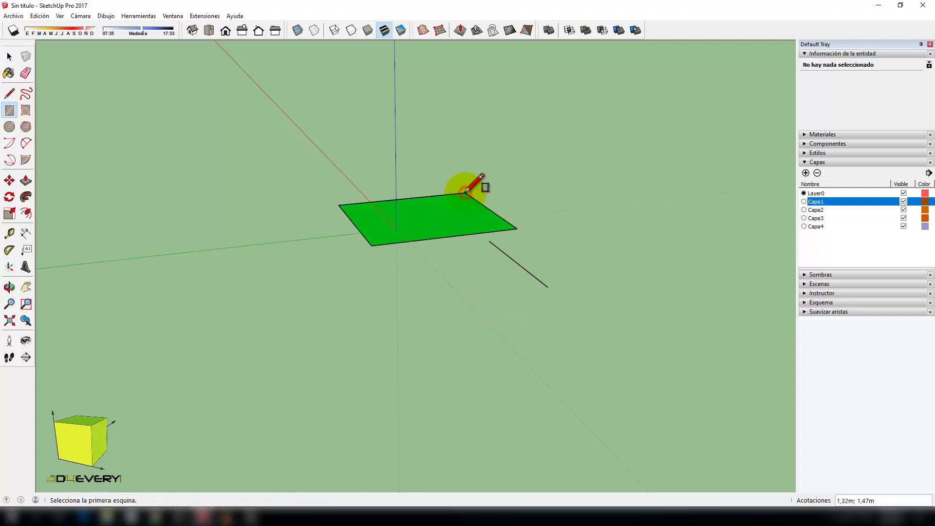
key(e)
click(523, 268)
Step: Orbit and zoom in around the new ground rectangle
mouse_move(511, 261)
middle_down()
mouse_move(521, 293)
mouse_move(478, 291)
mouse_move(493, 296)
middle_up()
key(space)
scroll(432, 235, up, 3)
scroll(431, 238, up, 3)
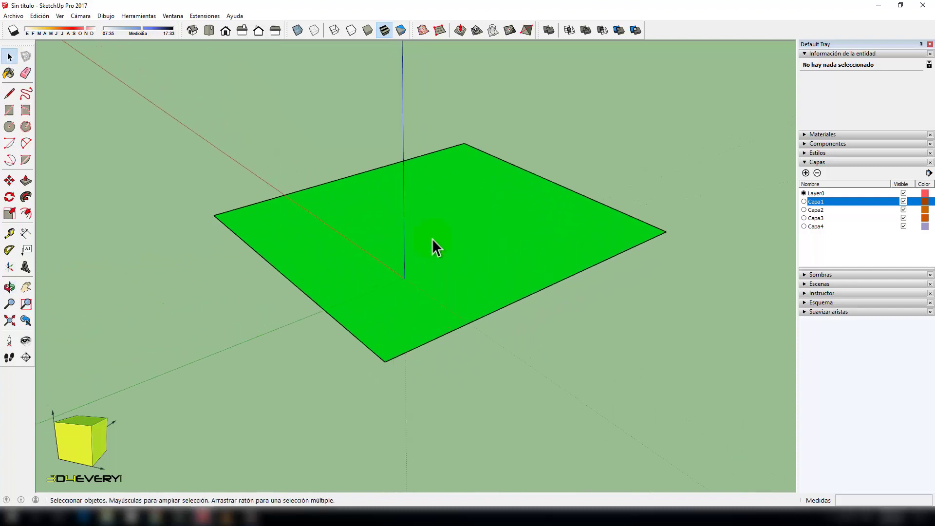
scroll(431, 238, up, 1)
mouse_move(556, 325)
middle_down()
mouse_move(570, 315)
mouse_move(524, 303)
middle_up()
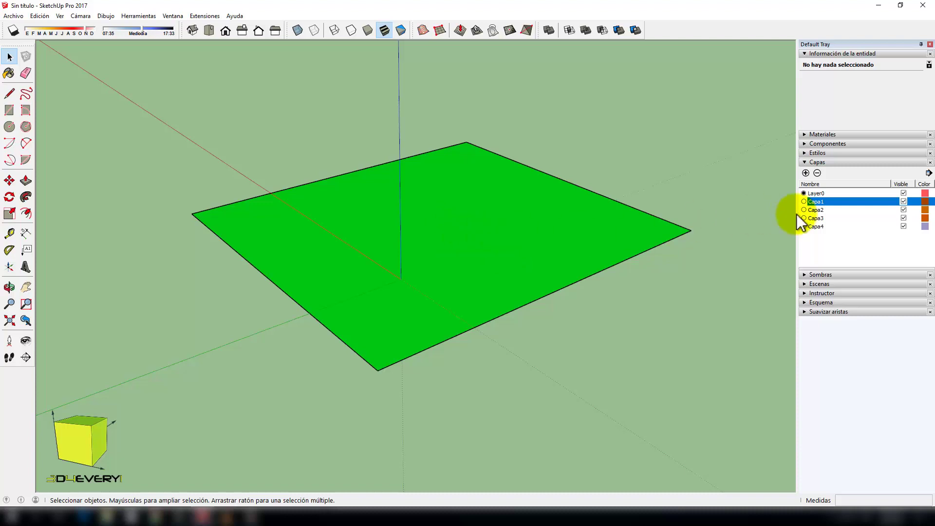
Step: Rename layer Capa1 to 'Terreno', then select the ground face with its edges
double_click(823, 201)
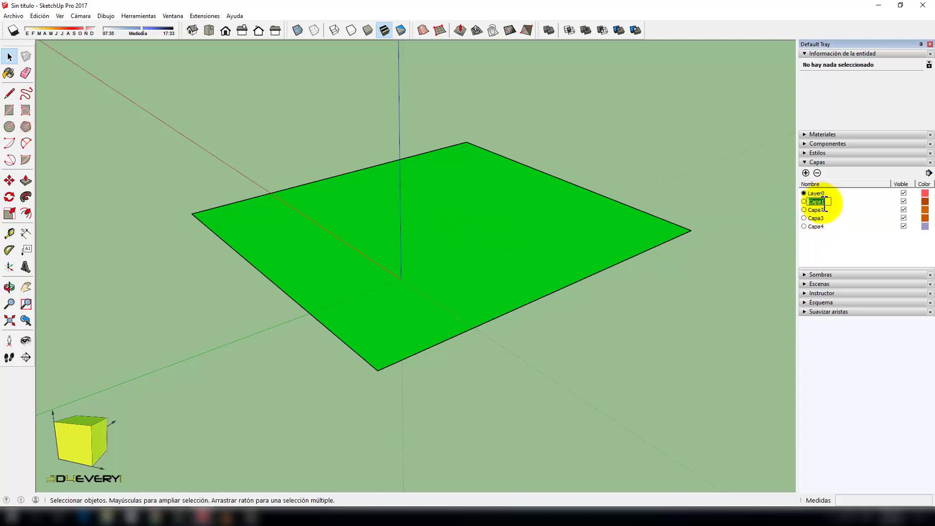
text(Te)
text(rreno)
key(Return)
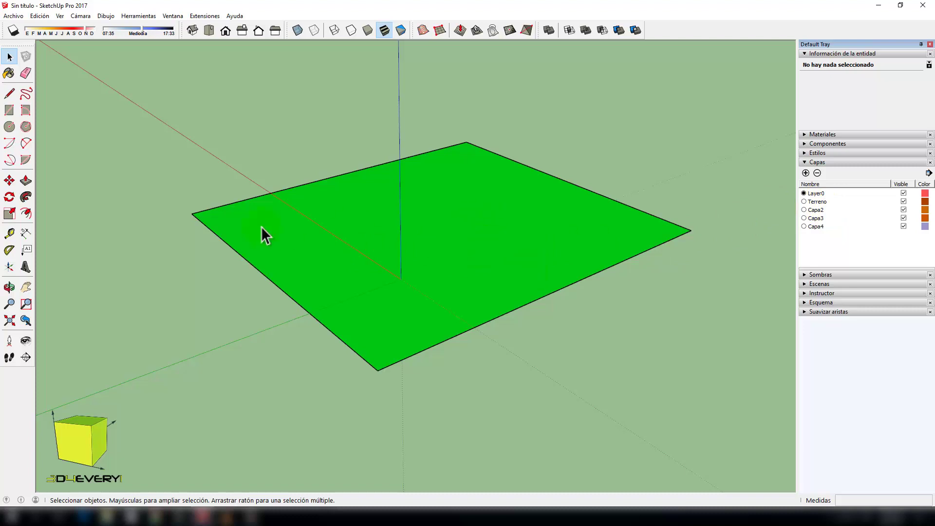
double_click(416, 227)
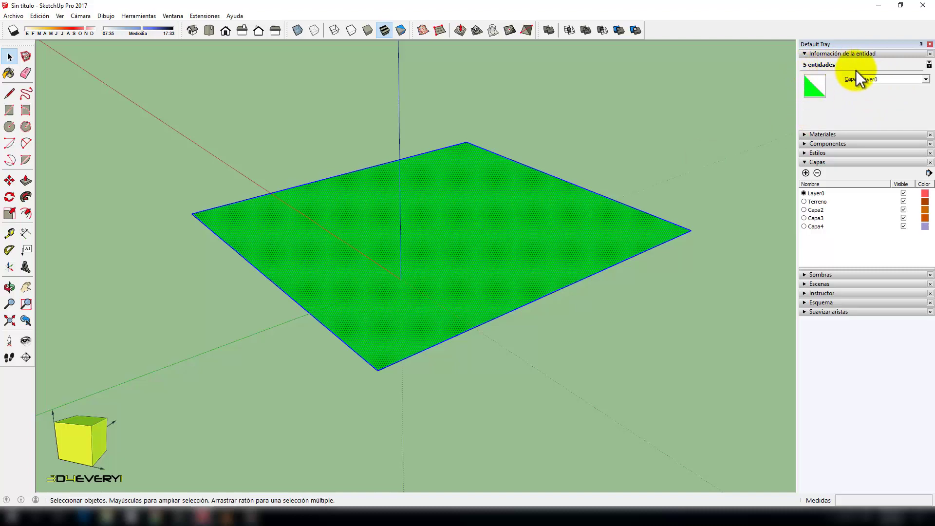
Step: Assign the selected ground face and edges to Terreno in Entity Info, then deselect
click(894, 78)
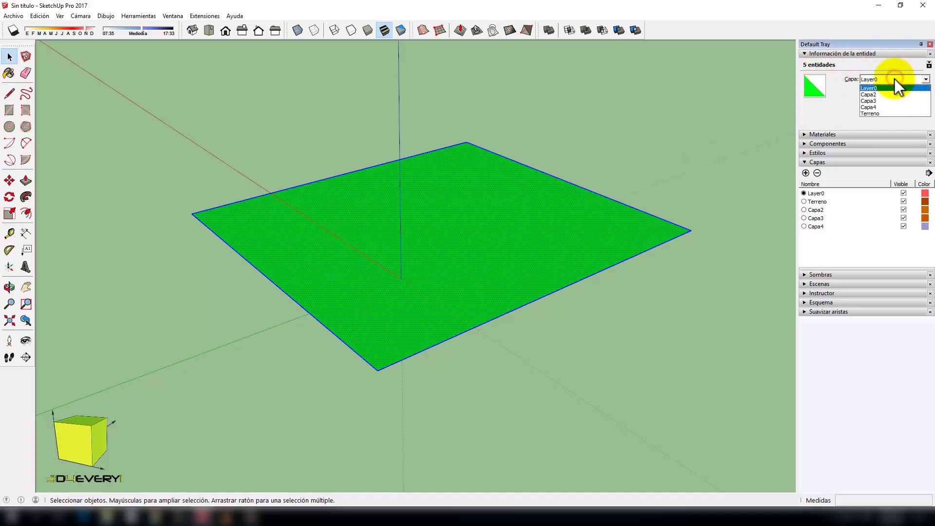
click(881, 113)
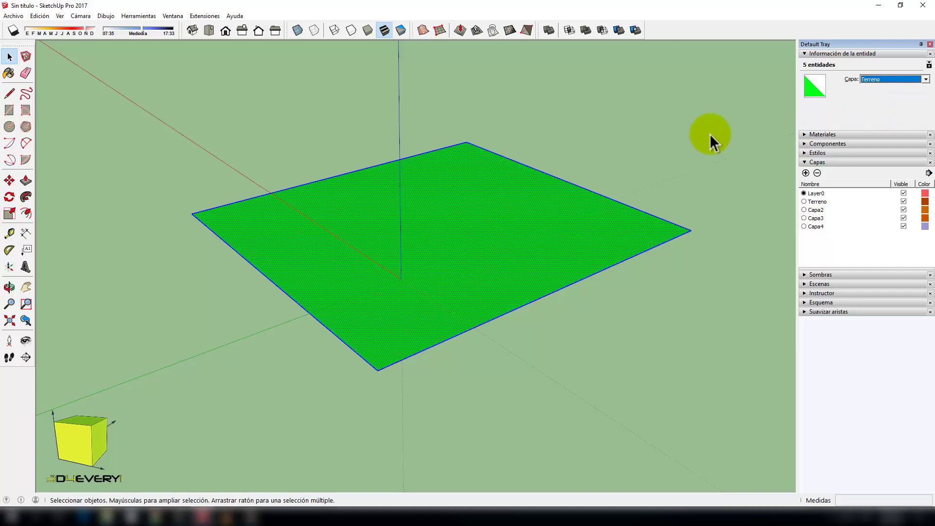
click(705, 133)
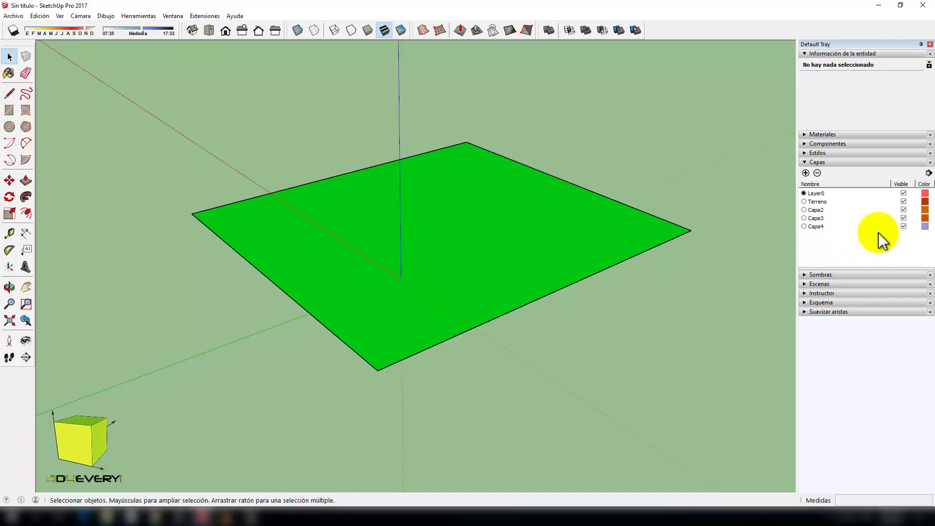
Step: Turn off Terreno's visibility and rename layer Capa2 to 'Casa'
click(903, 201)
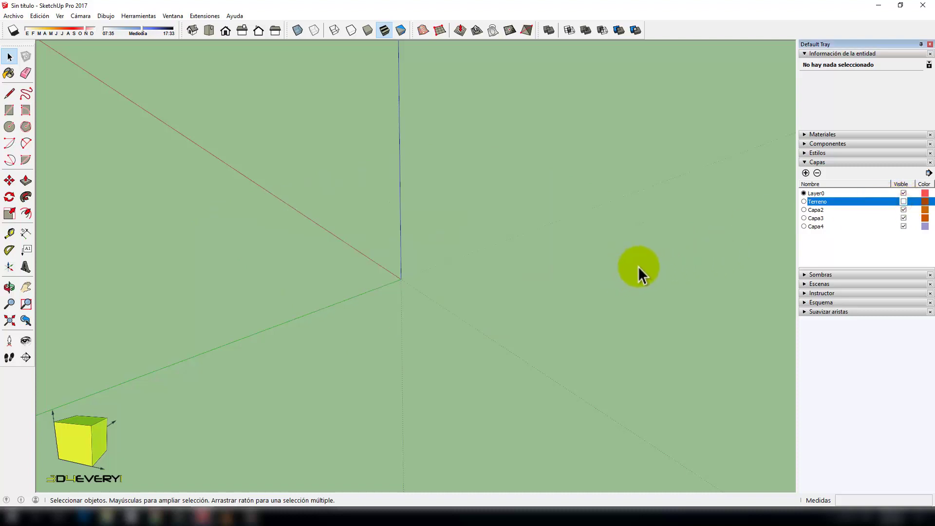
click(819, 209)
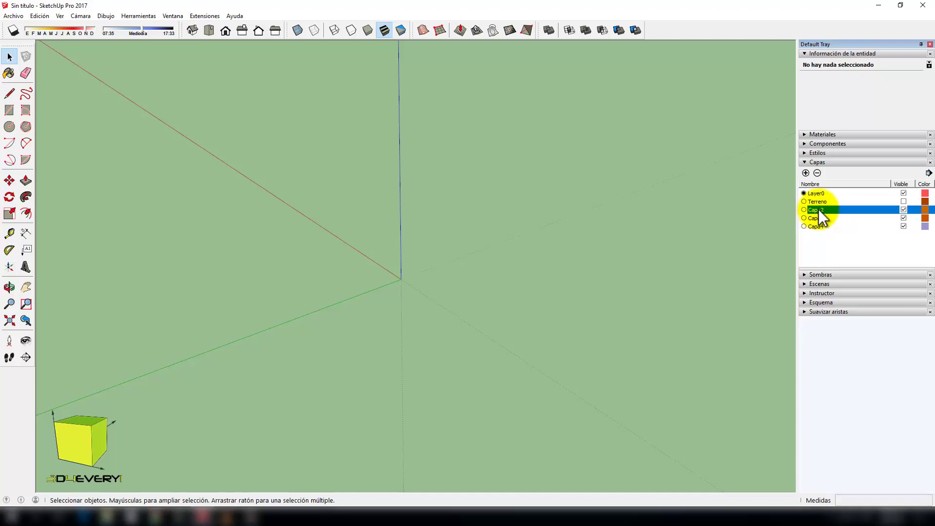
double_click(817, 210)
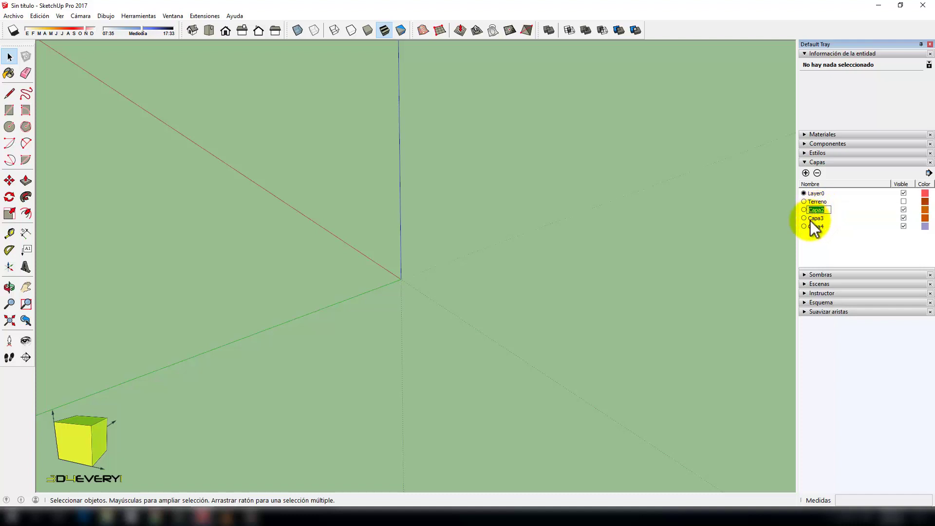
text(Casa)
key(Return)
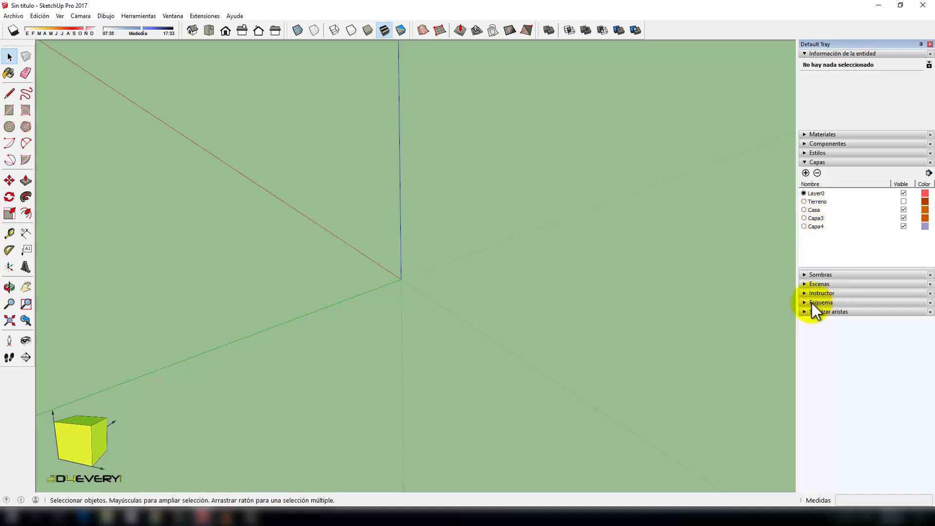
Step: Draw a rectangle from the axes origin across the hidden ground area
click(10, 110)
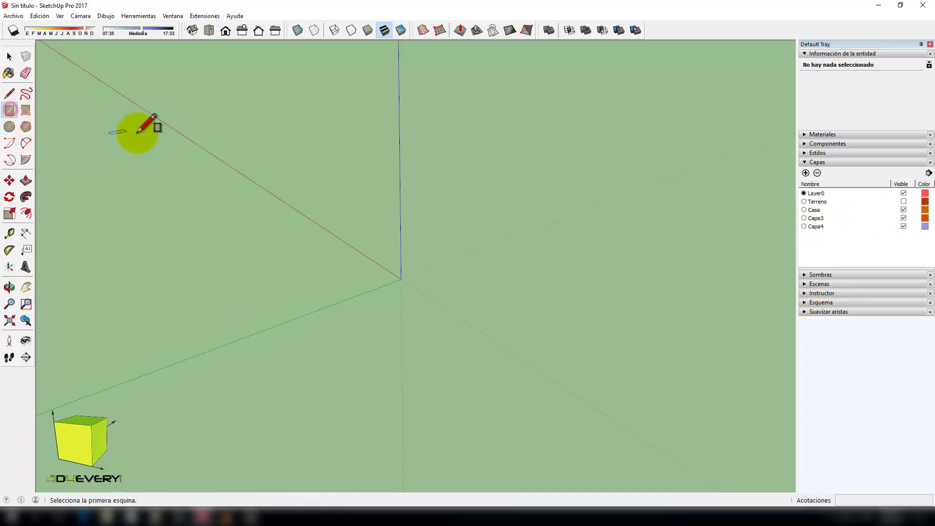
click(400, 279)
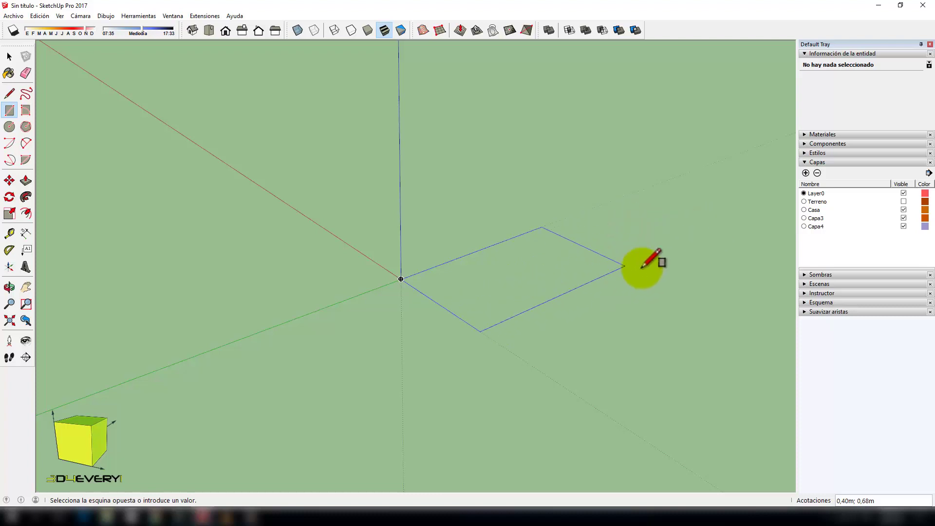
click(722, 224)
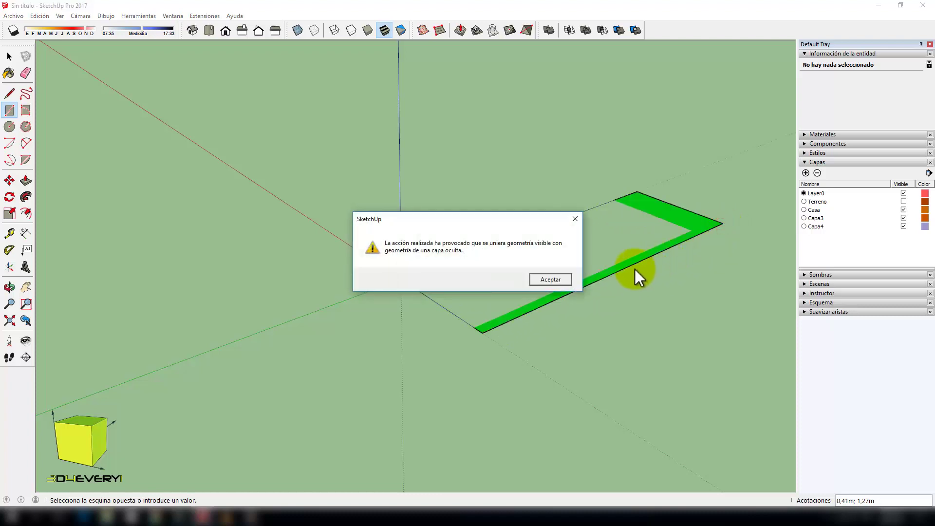
Step: Move the hidden-layer merge warning aside, then accept it with Aceptar
drag(507, 219, 520, 155)
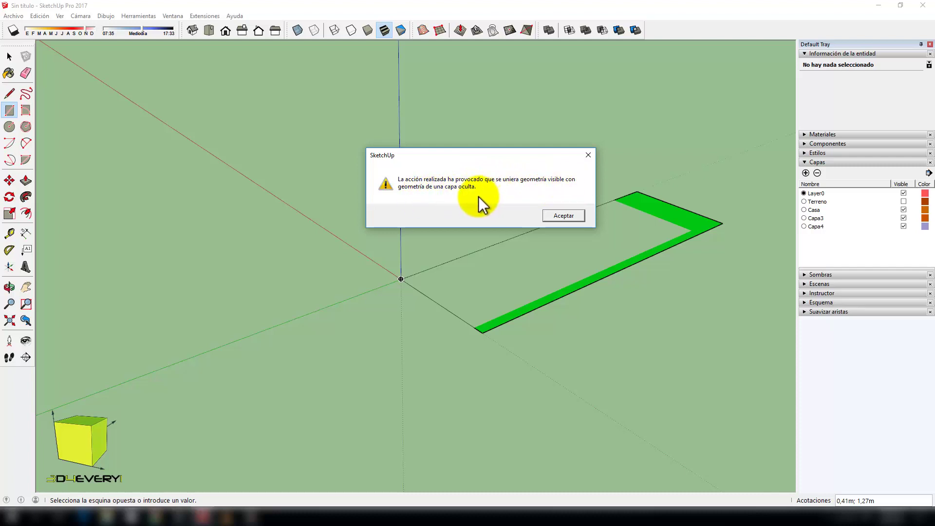
drag(505, 151, 508, 86)
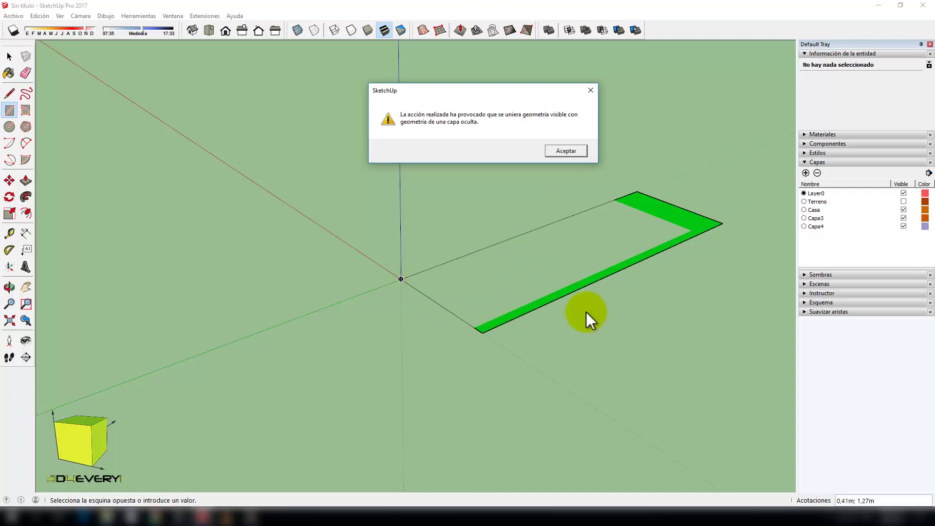
drag(512, 96, 515, 93)
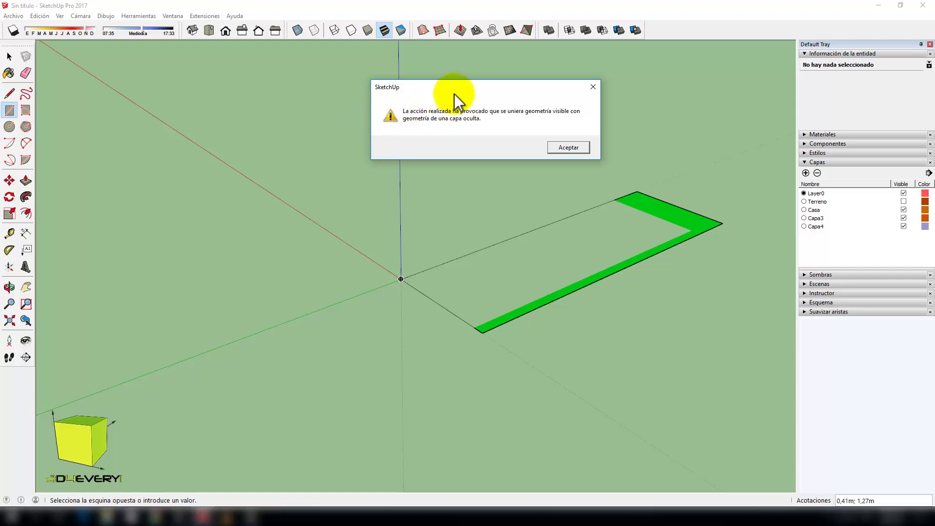
mouse_move(454, 93)
mouse_down()
mouse_move(479, 85)
mouse_move(469, 122)
mouse_move(445, 119)
mouse_move(470, 111)
mouse_move(459, 123)
mouse_up()
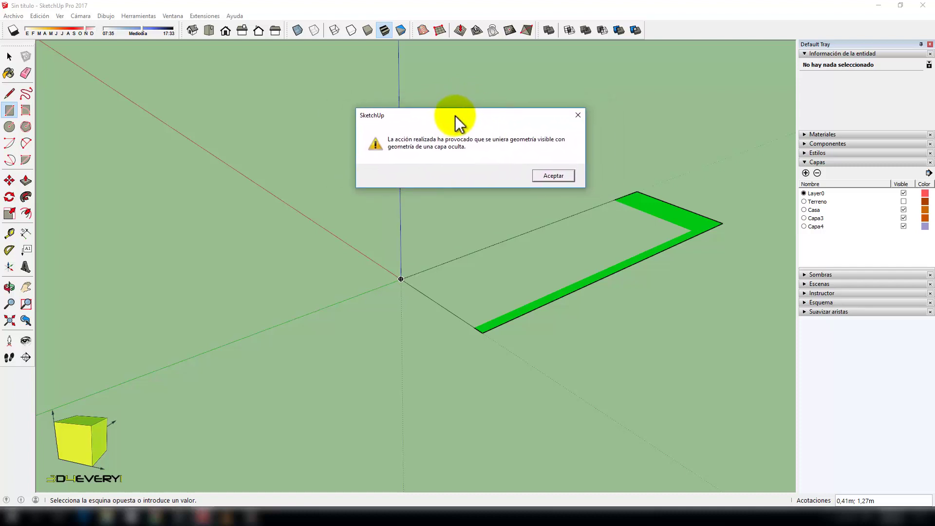
click(551, 175)
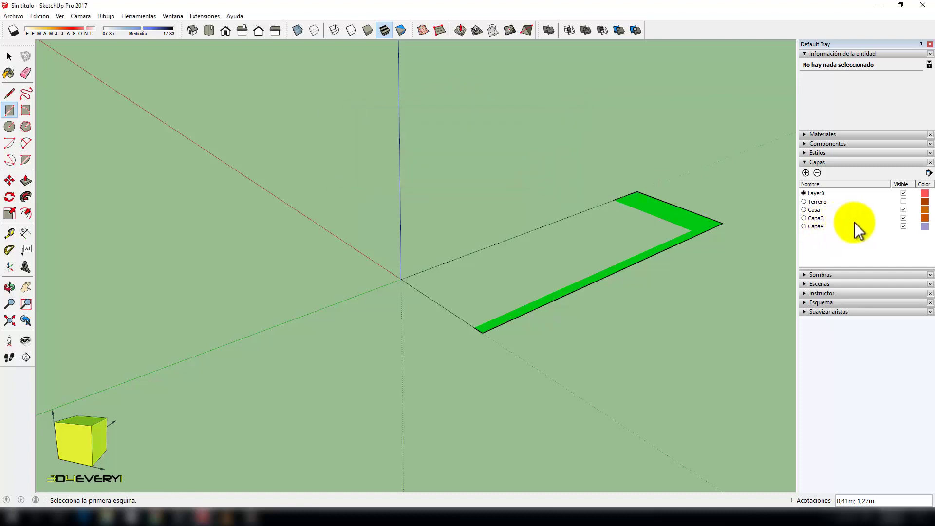
Step: Show Terreno again and inspect the merged right-hand face and long strip's layers
click(903, 201)
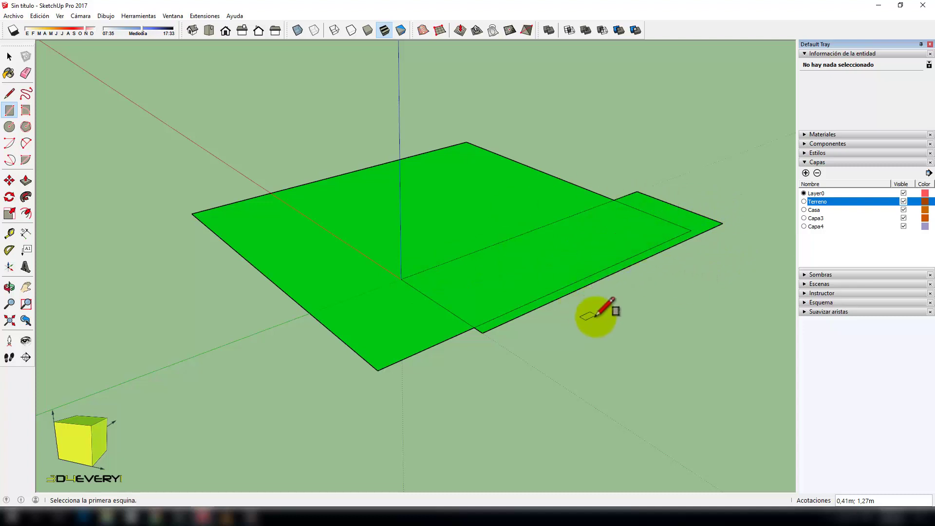
key(space)
click(704, 226)
click(560, 247)
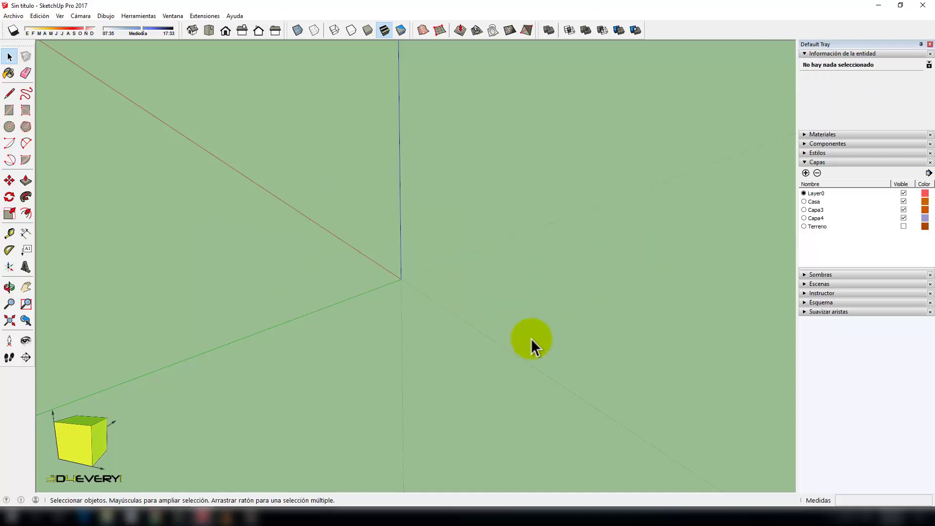
click(903, 226)
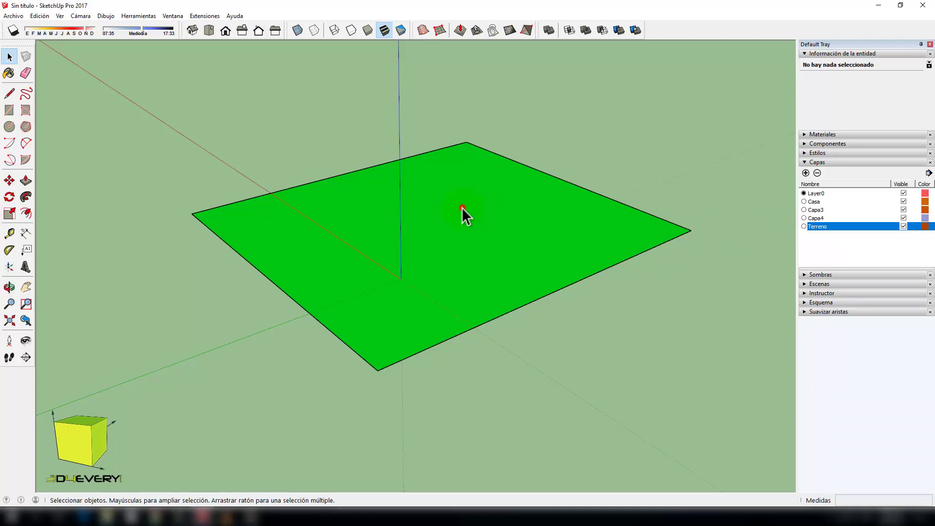
Step: Group the green ground face and its edges with Ctrl+G, then reselect the group
click(462, 208)
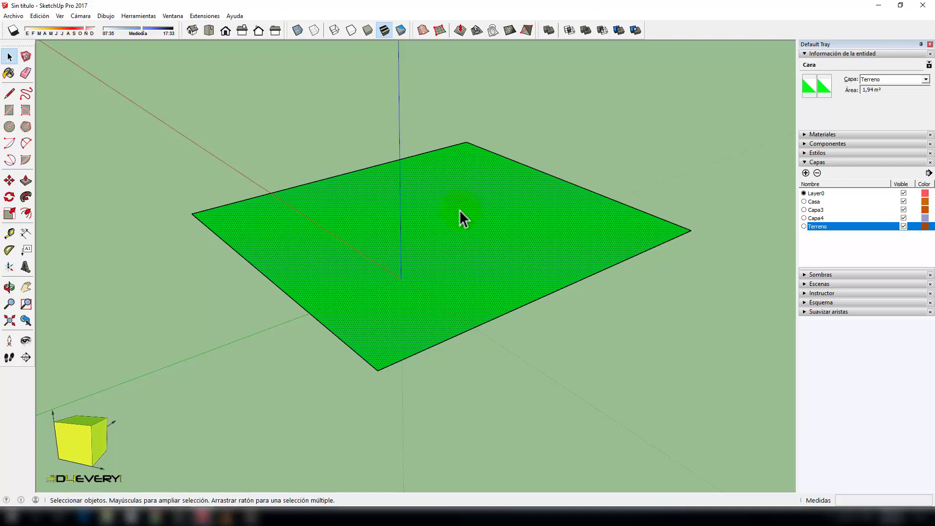
double_click(460, 209)
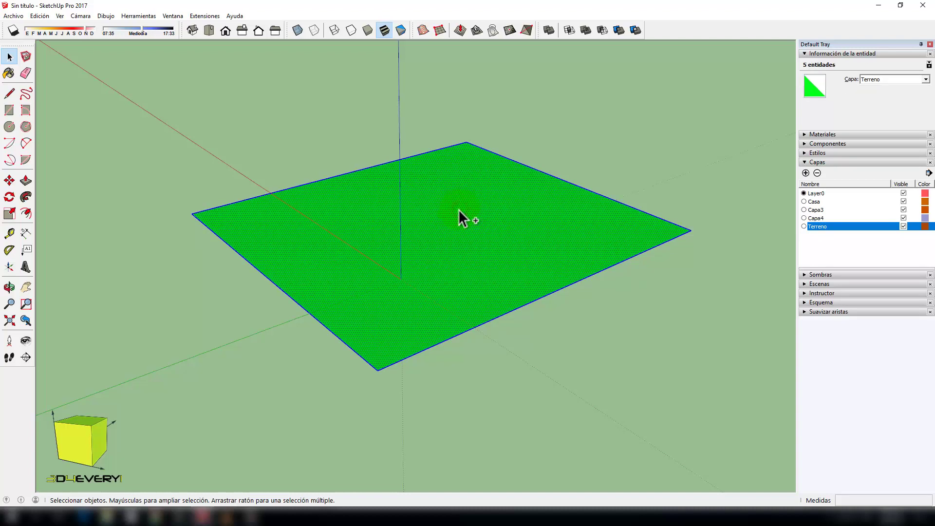
key(ctrl+g)
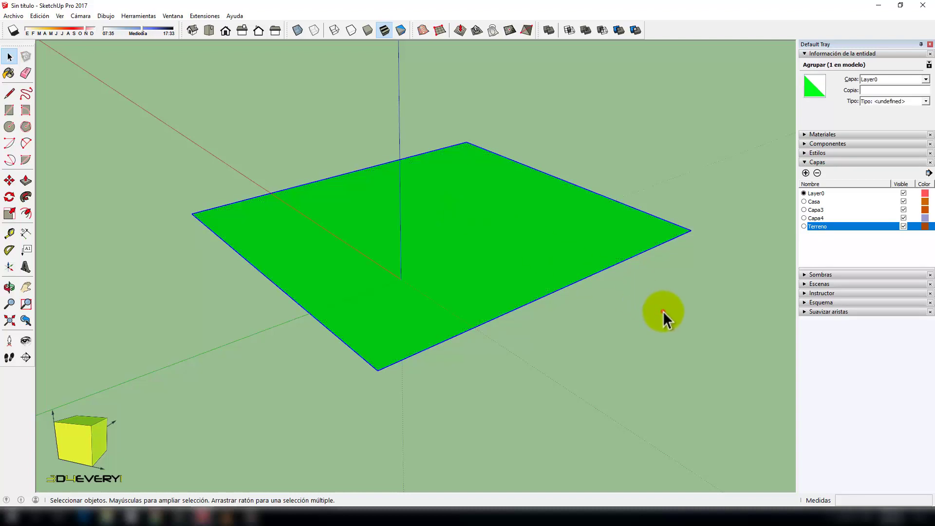
click(660, 314)
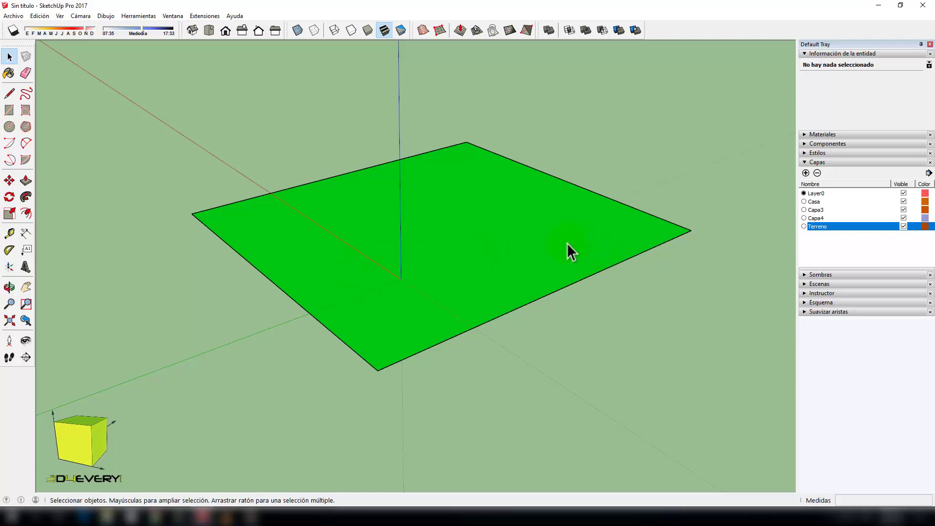
click(550, 257)
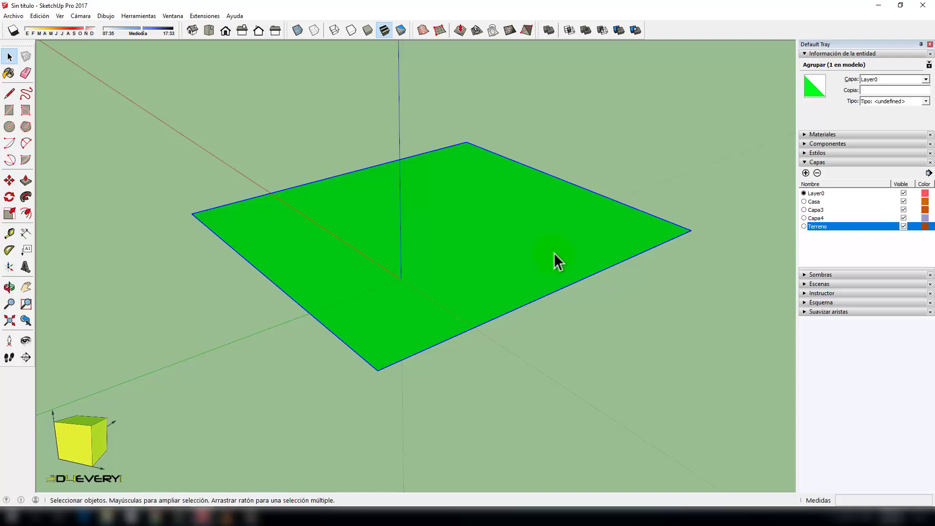
click(830, 228)
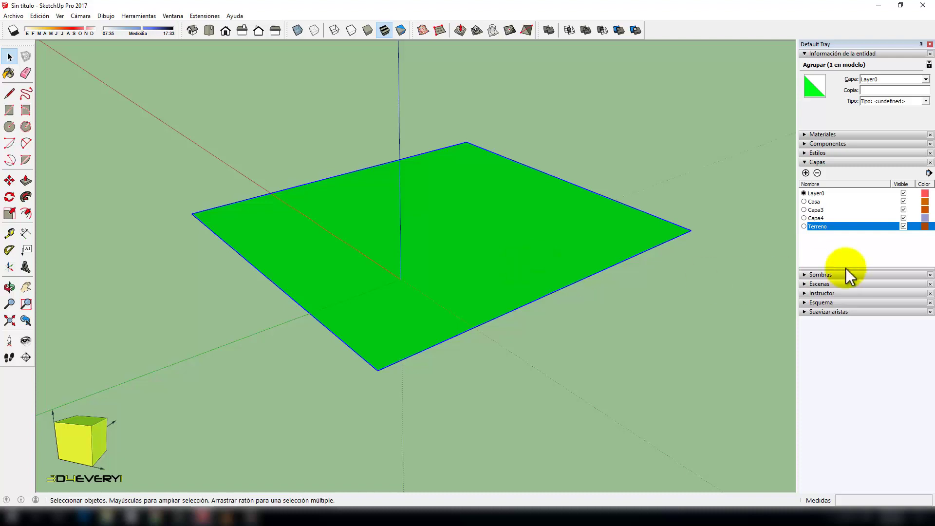
Step: Hide the Terreno layer and make Layer0 the current layer
click(903, 226)
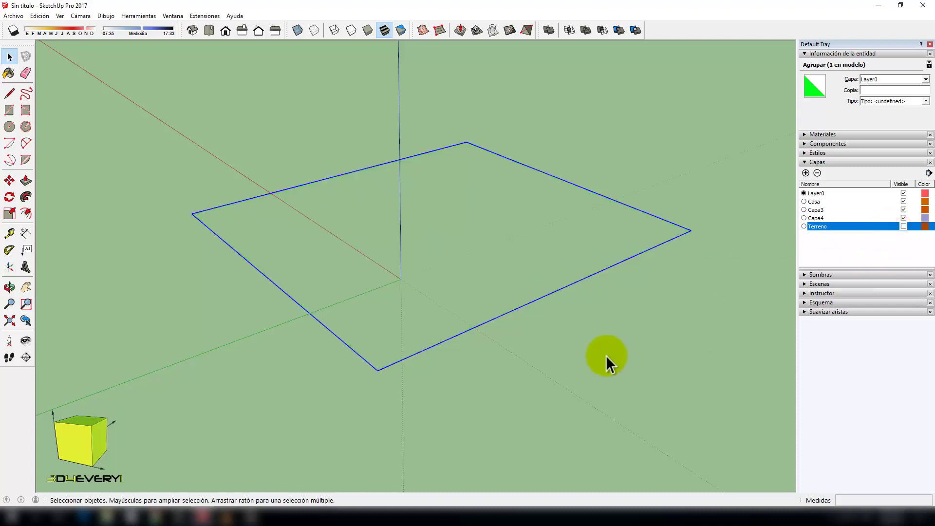
click(832, 193)
click(699, 317)
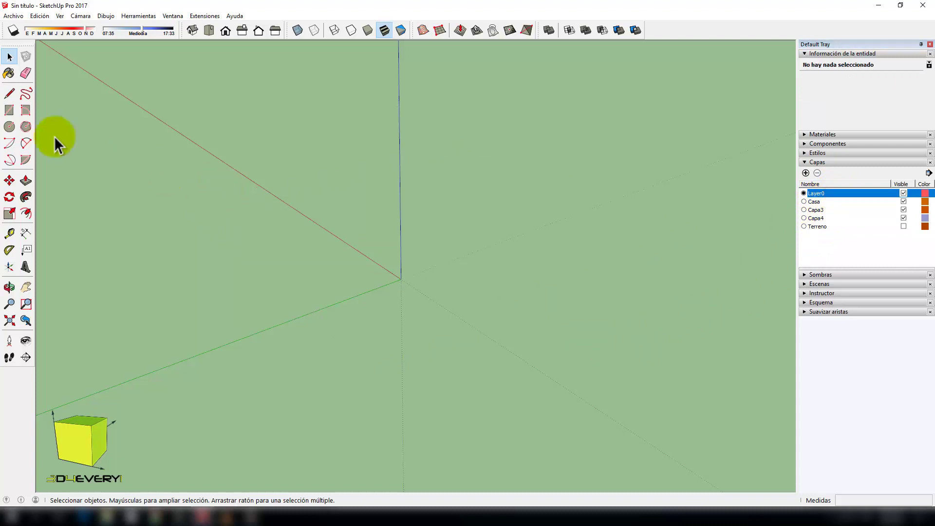
Step: Draw a rectangle from the origin, push/pull it up into a box, and select it all
click(9, 110)
click(400, 279)
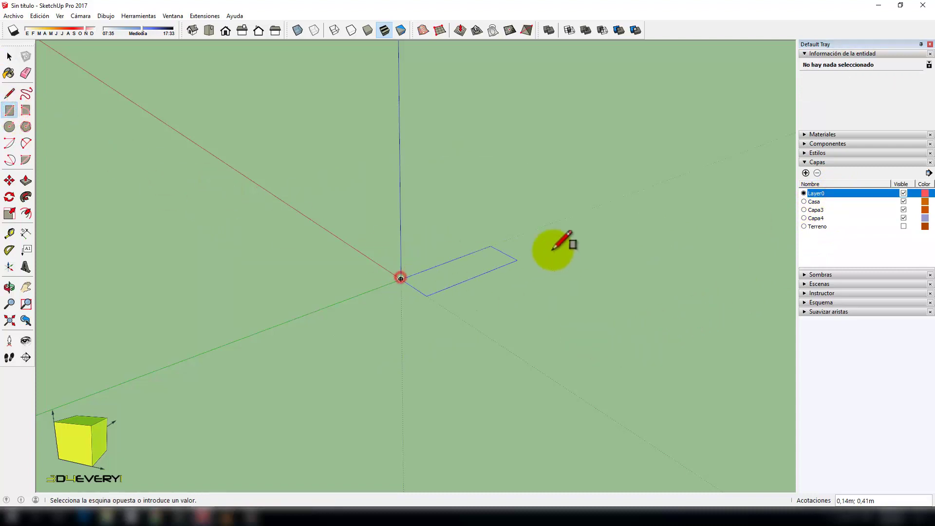
click(714, 233)
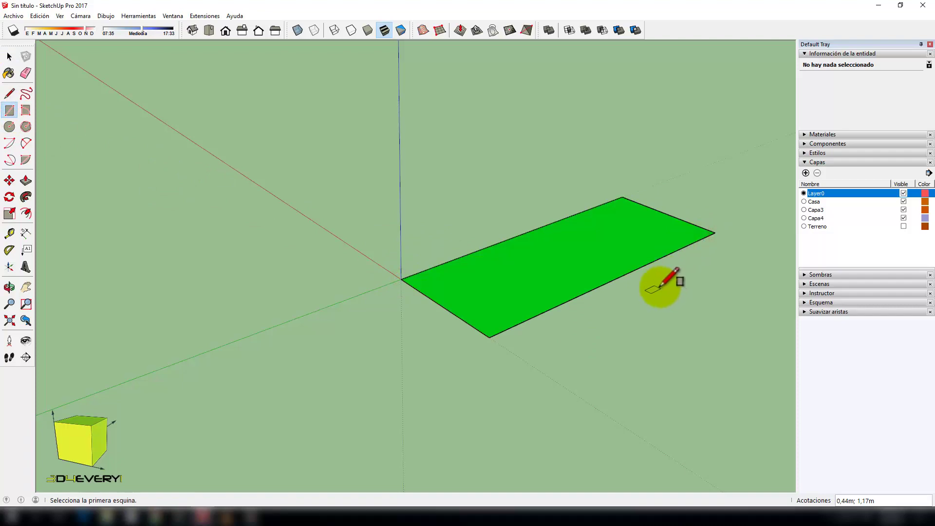
key(p)
drag(568, 286, 584, 148)
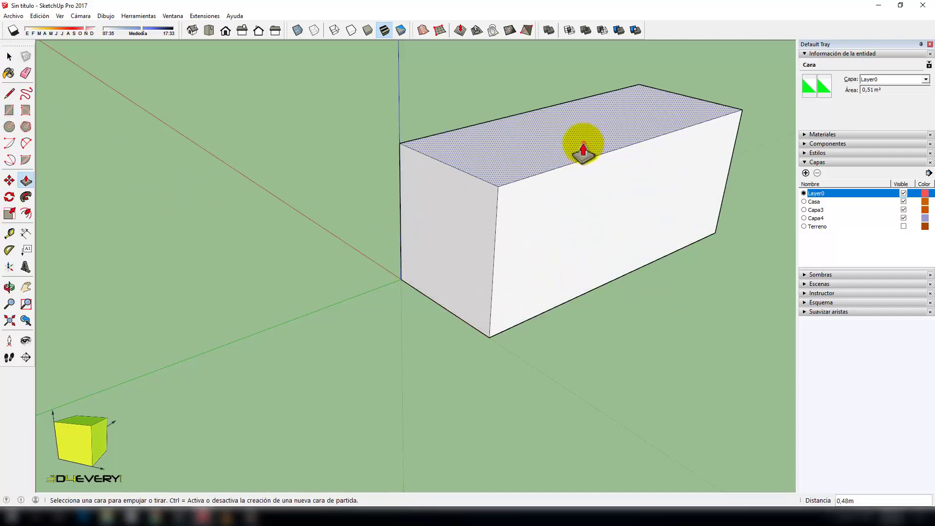
middle_drag(489, 317, 544, 312)
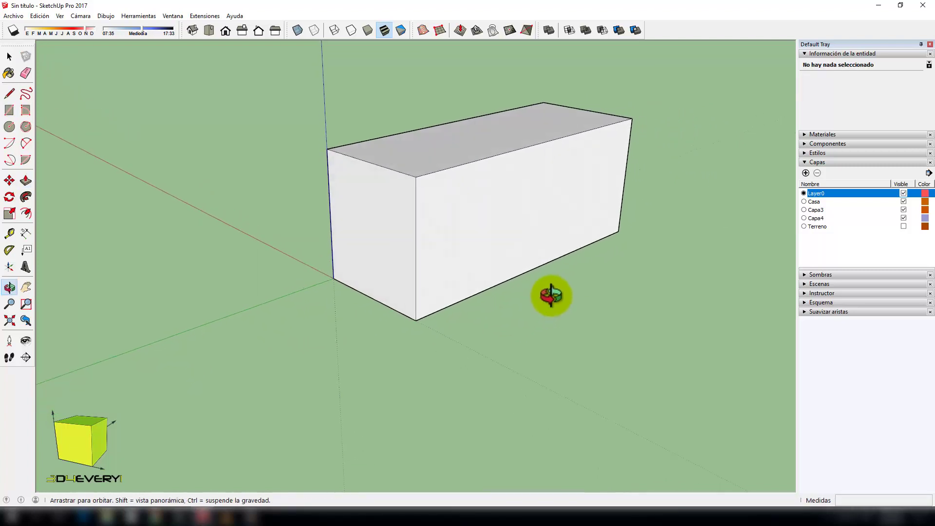
key(space)
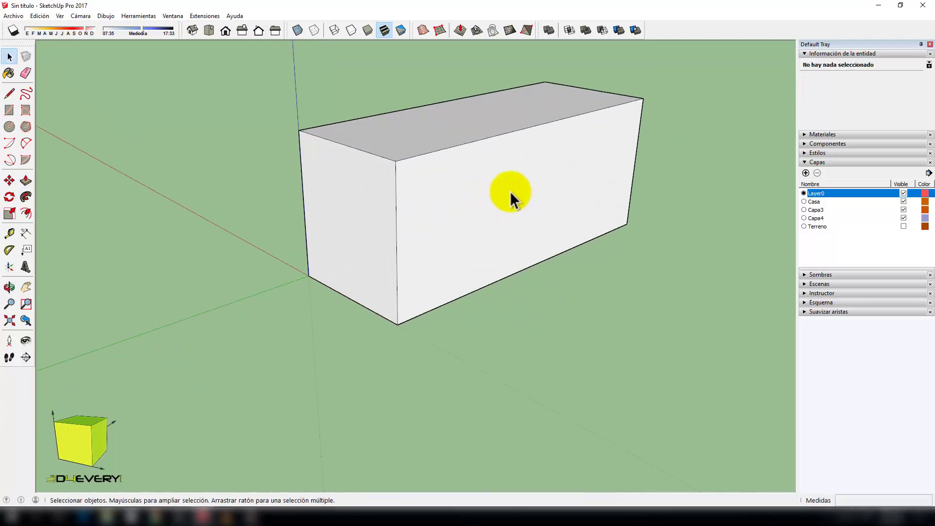
triple_click(480, 190)
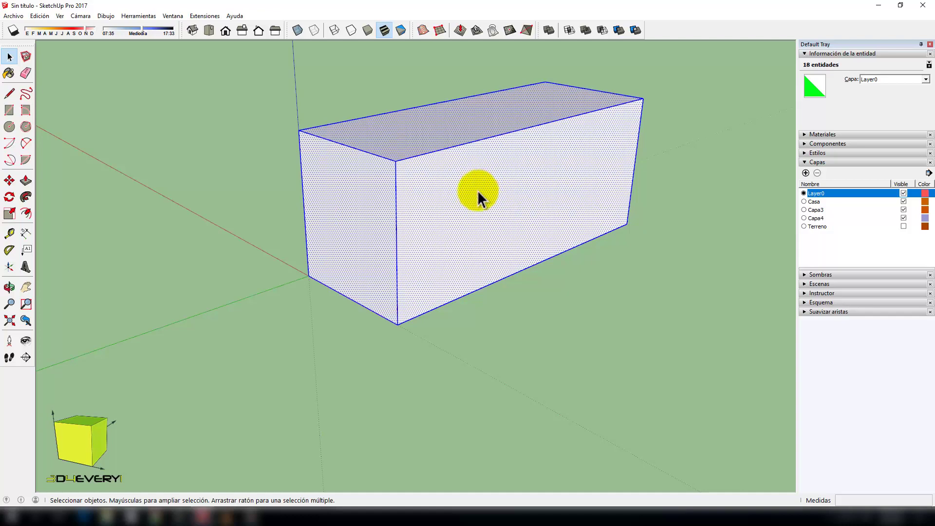
Step: Group the box into a 0,25 m³ solid on the Casa layer and deselect it
key(ctrl+g)
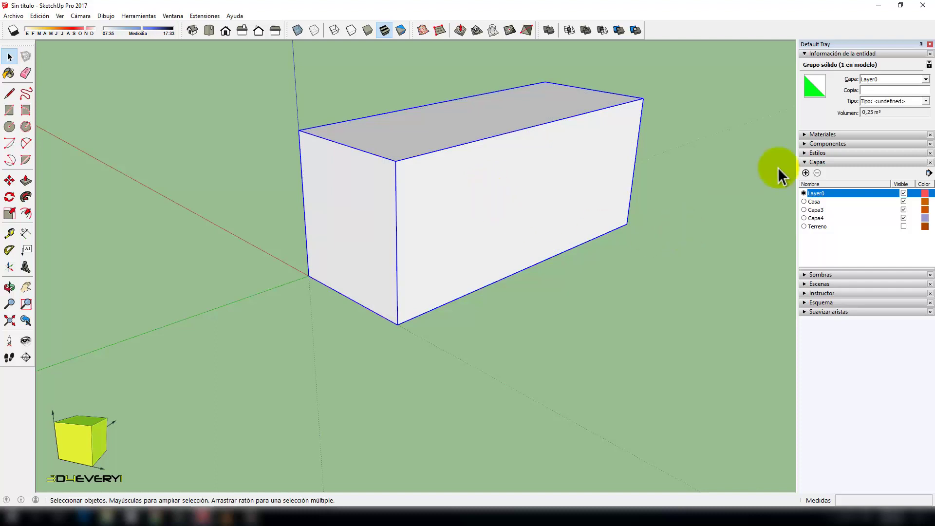
click(893, 80)
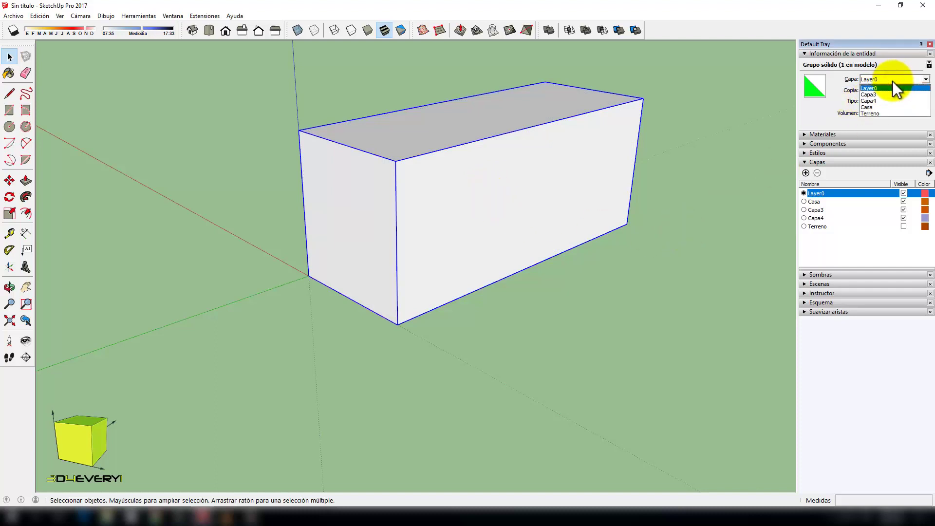
click(874, 107)
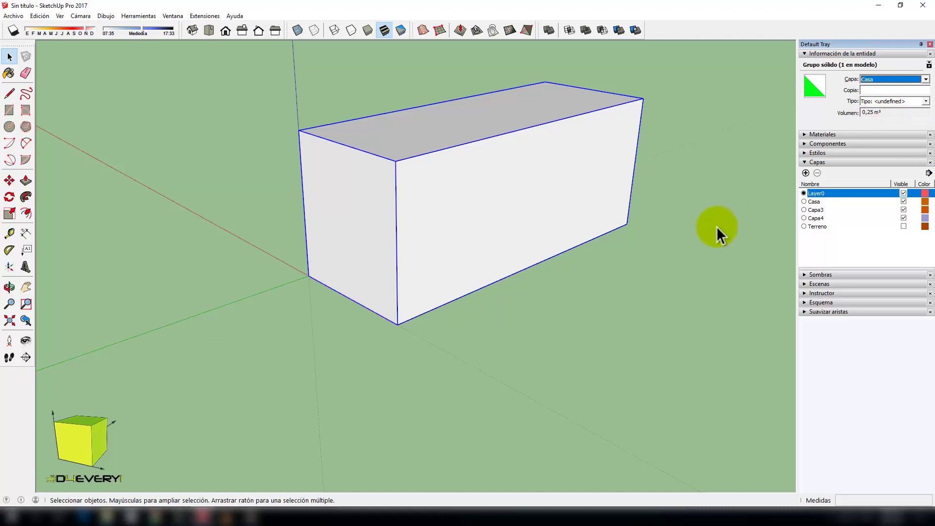
click(718, 227)
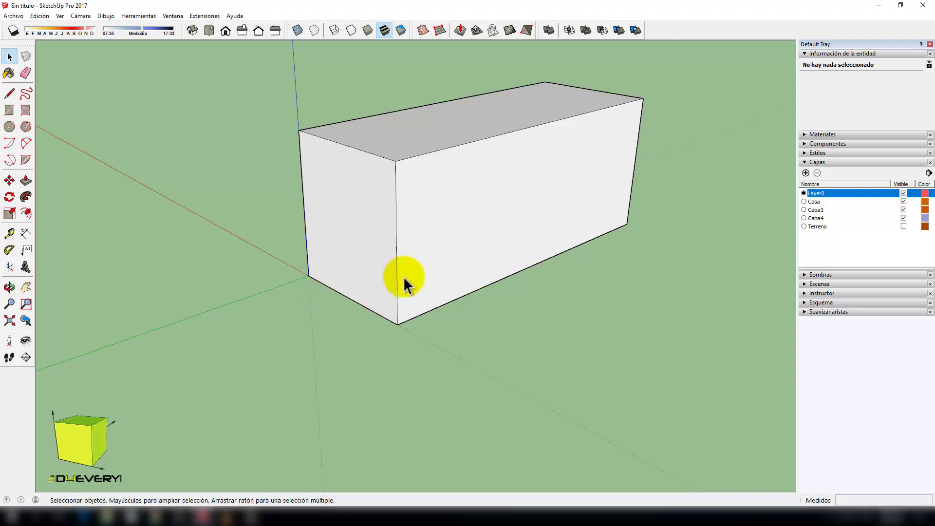
mouse_move(403, 277)
middle_down()
mouse_move(438, 261)
mouse_move(492, 348)
mouse_move(484, 333)
middle_up()
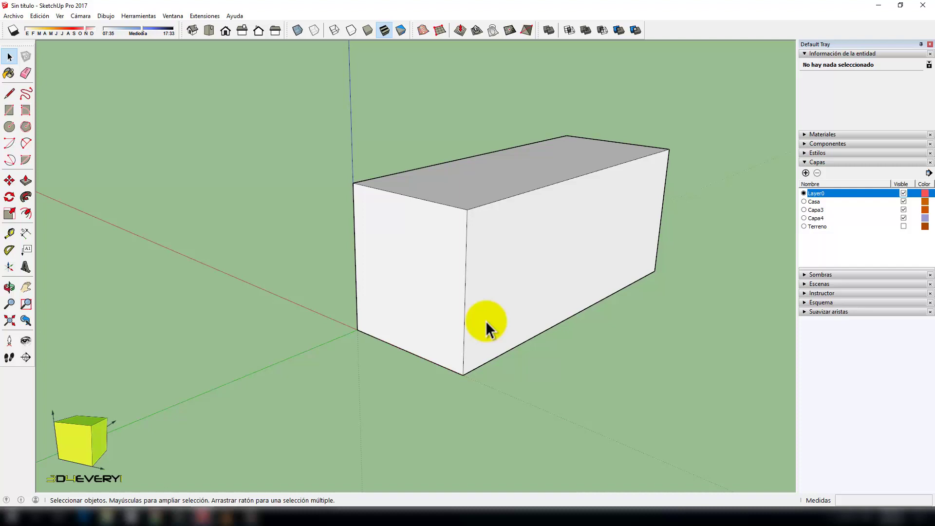
middle_drag(484, 326, 568, 323)
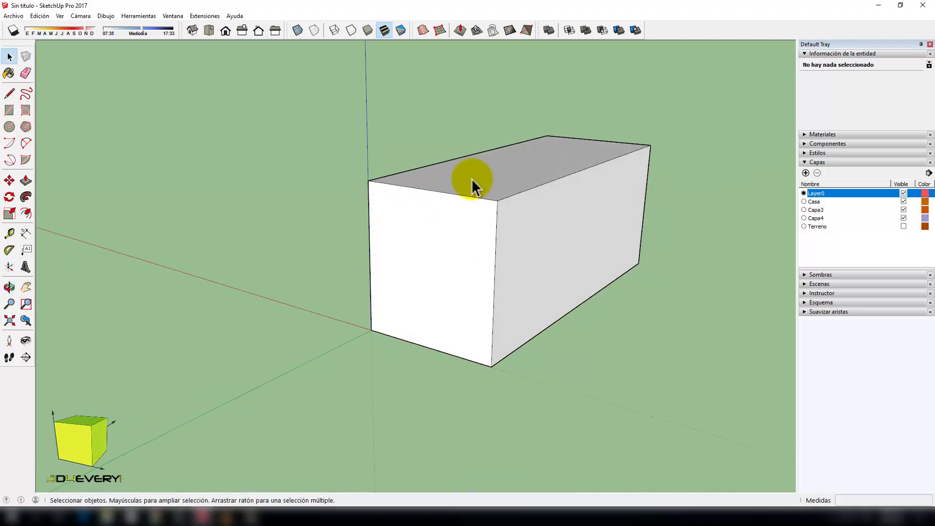
scroll(431, 208, up, 1)
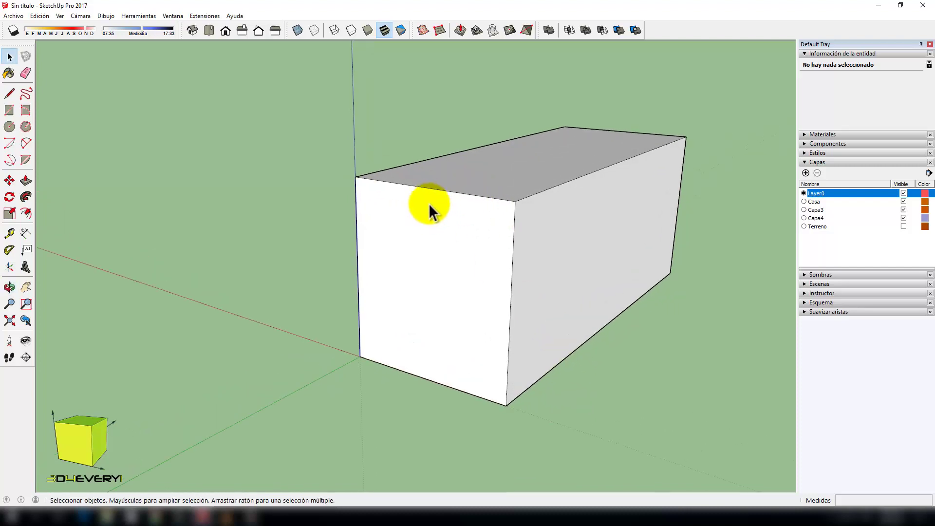
click(902, 200)
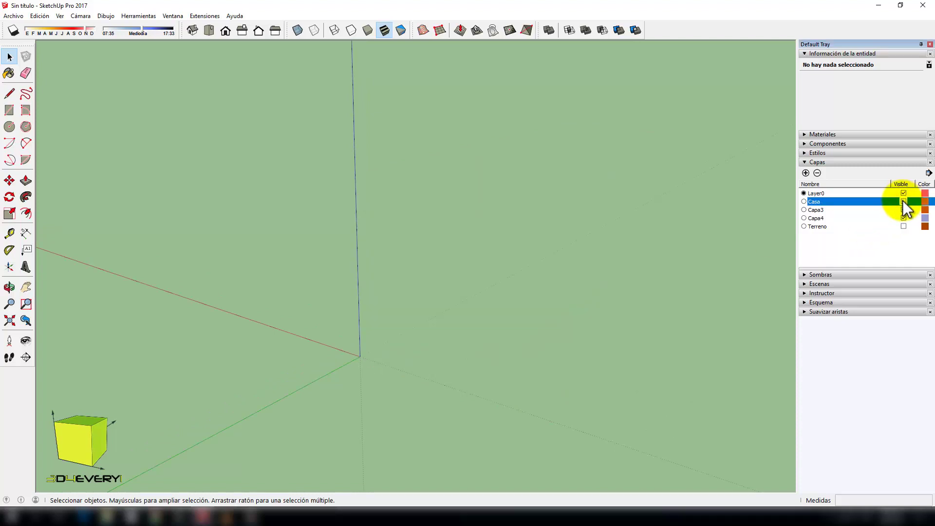
click(903, 201)
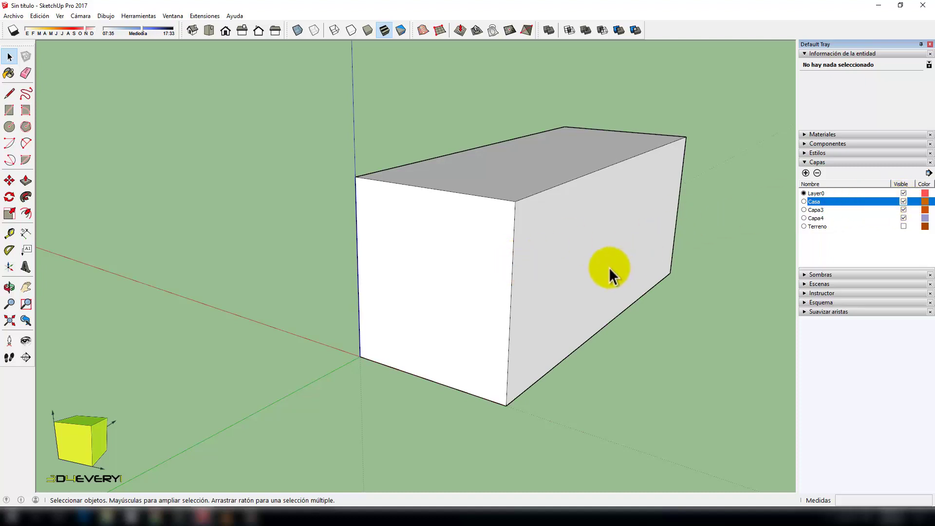
scroll(473, 241, down, 2)
middle_drag(438, 258, 456, 253)
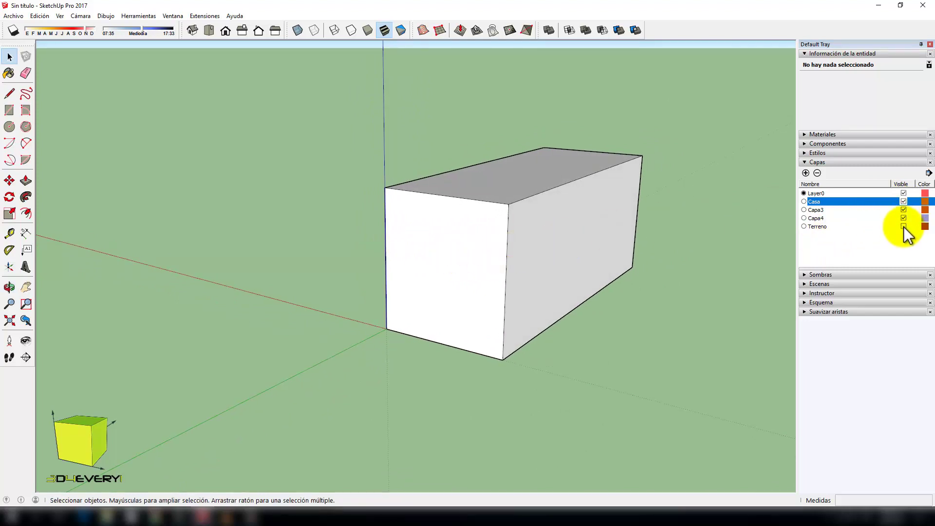
middle_drag(434, 291, 378, 298)
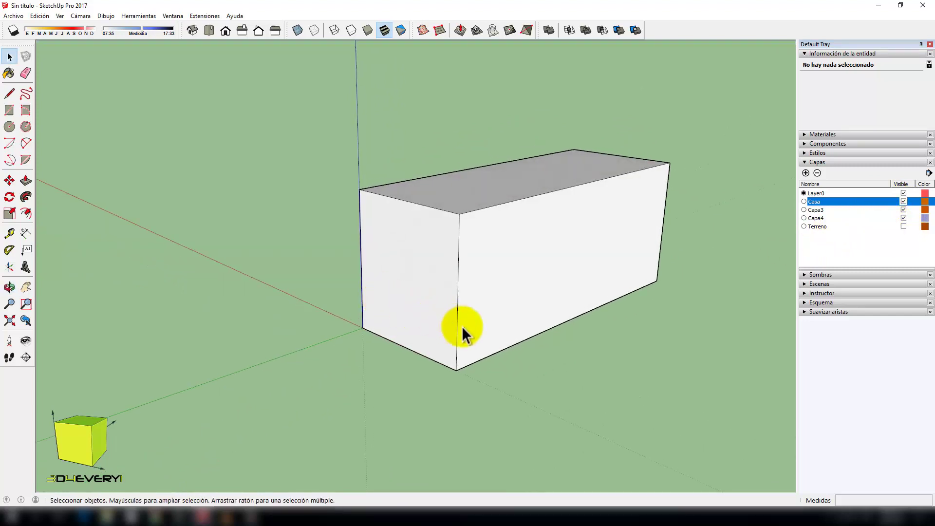
mouse_move(462, 326)
shift+middle_down()
mouse_move(421, 304)
mouse_move(488, 319)
shift+middle_up()
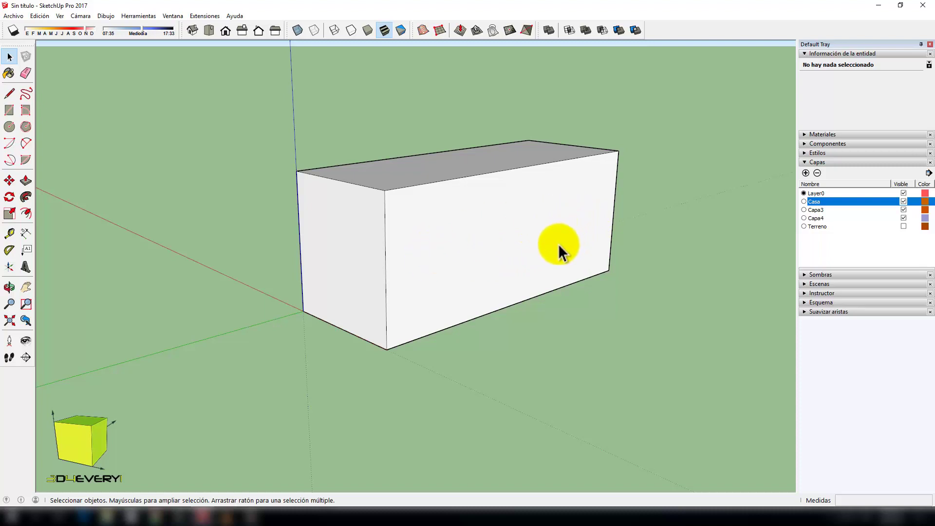
mouse_move(558, 250)
middle_down()
mouse_move(599, 246)
mouse_move(528, 241)
middle_up()
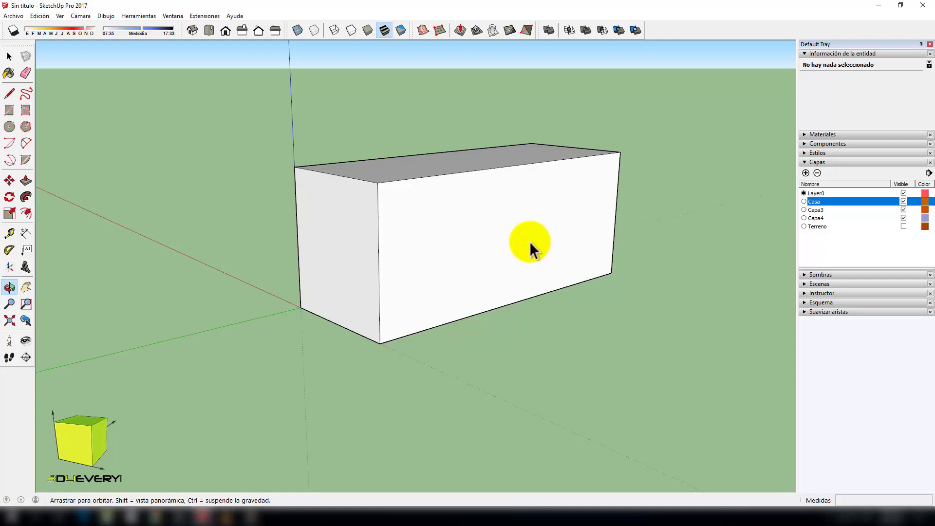
key(space)
scroll(415, 235, up, 2)
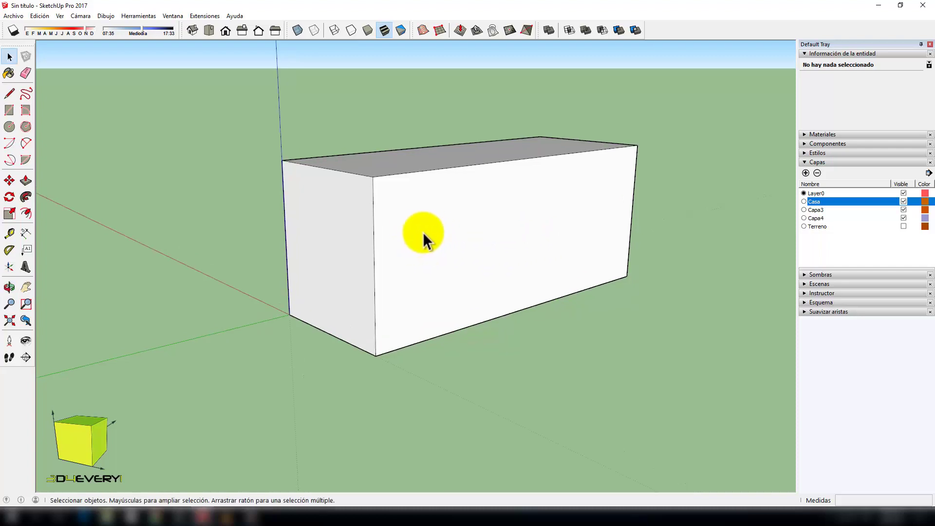
middle_drag(524, 226, 417, 245)
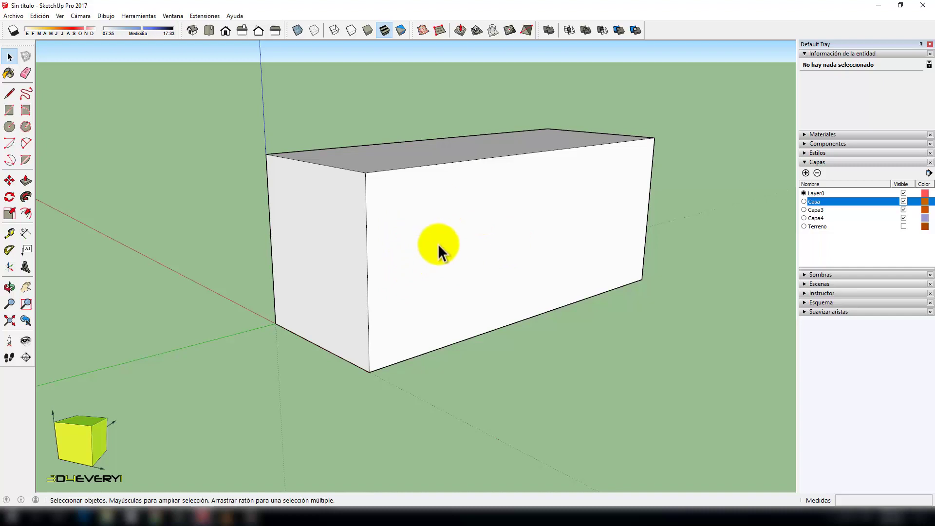
mouse_move(437, 244)
middle_down()
mouse_move(455, 267)
mouse_move(464, 182)
mouse_move(468, 214)
middle_up()
double_click(467, 215)
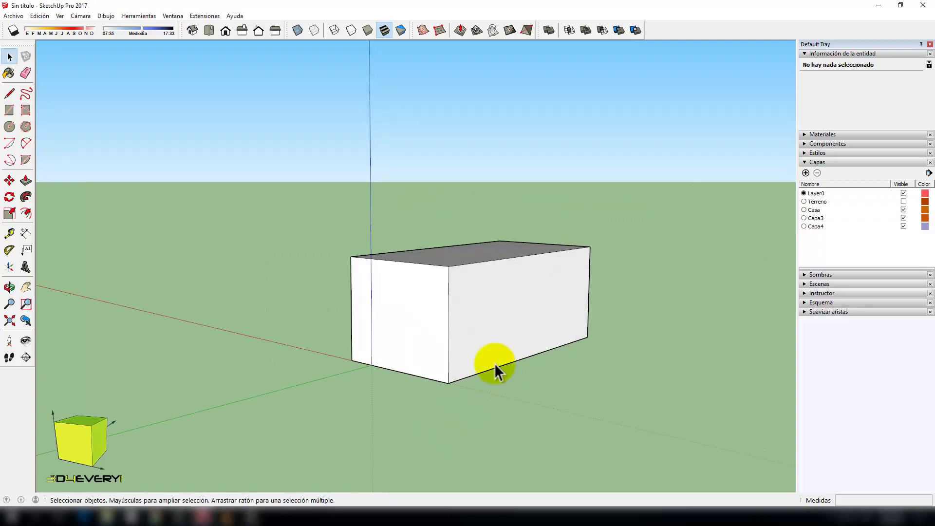
click(495, 364)
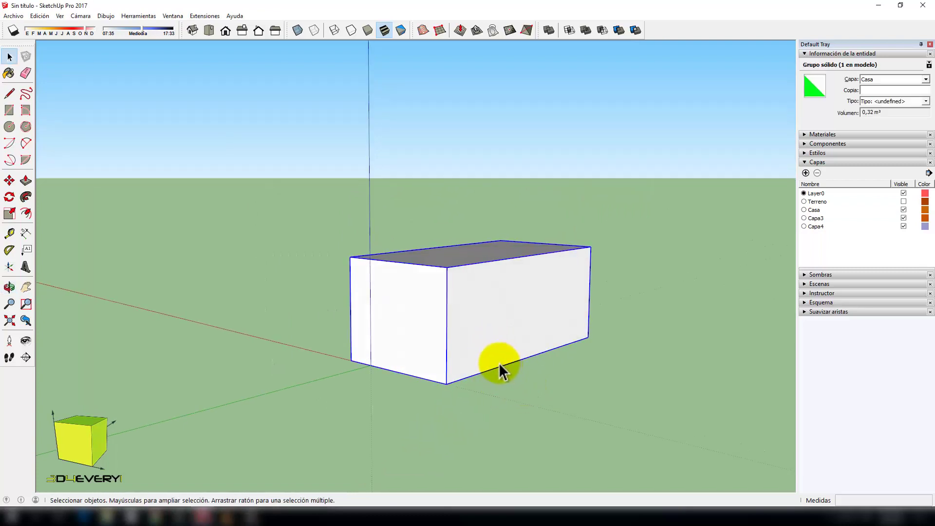
Step: Copy the box's right wall face out 0,34 m as a separate green panel
key(r)
click(446, 384)
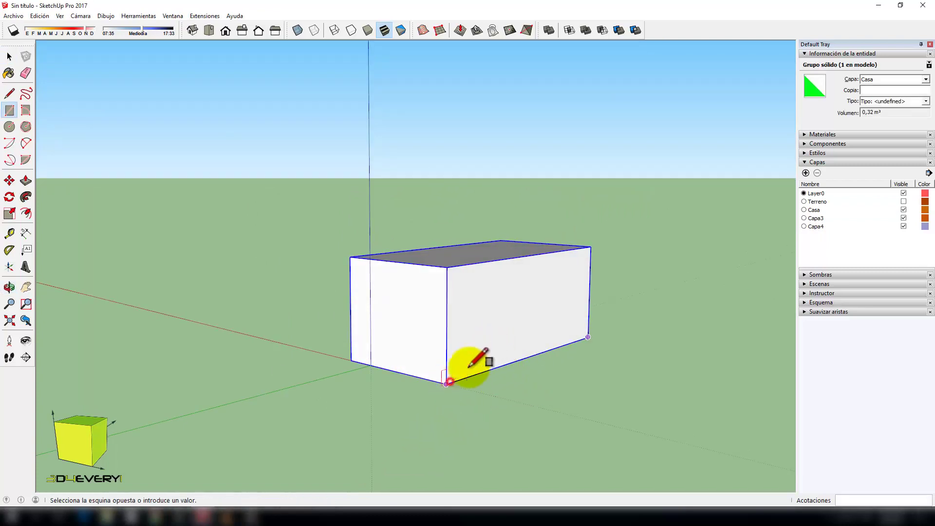
middle_drag(547, 328, 563, 328)
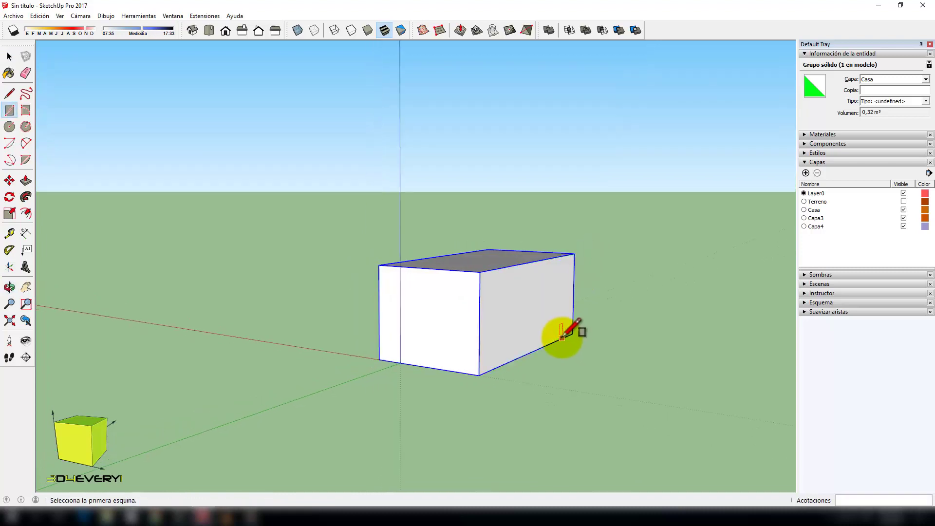
key(space)
double_click(525, 344)
key(m)
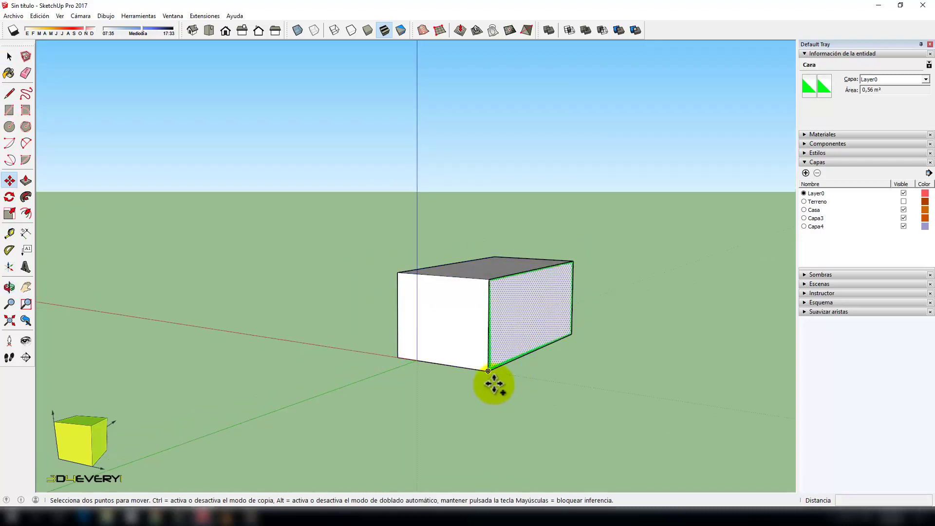
key(ctrl)
click(495, 385)
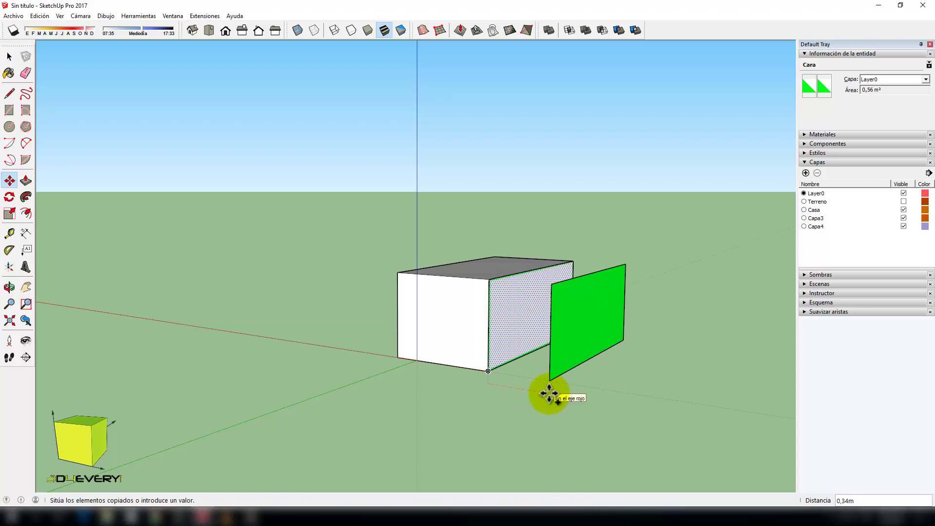
click(548, 393)
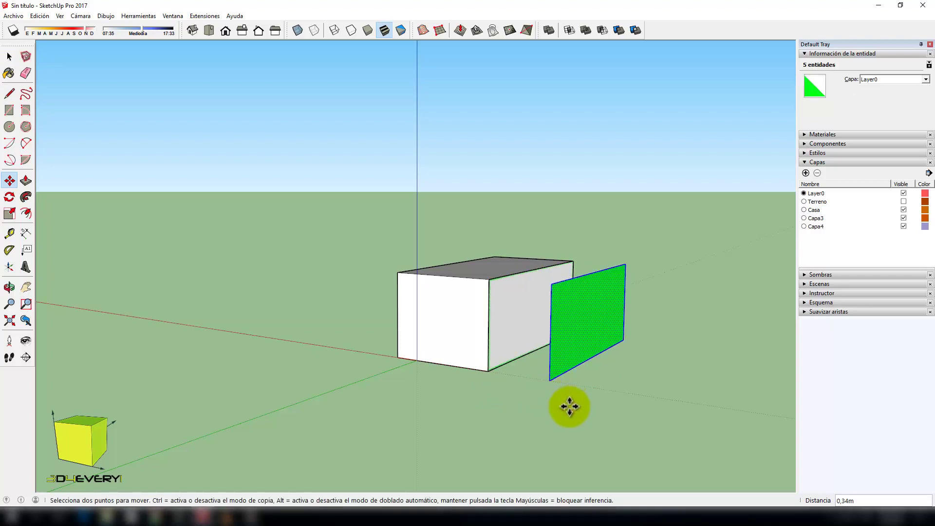
key(space)
click(592, 422)
middle_drag(556, 396, 513, 349)
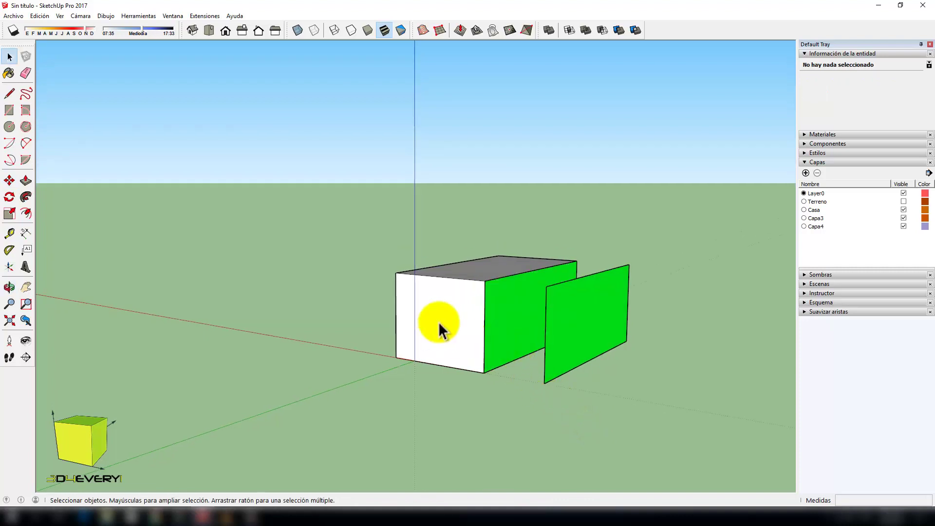
Step: Keep Terreno hidden and hide the Casa layer so only the two panels show
click(903, 201)
click(902, 201)
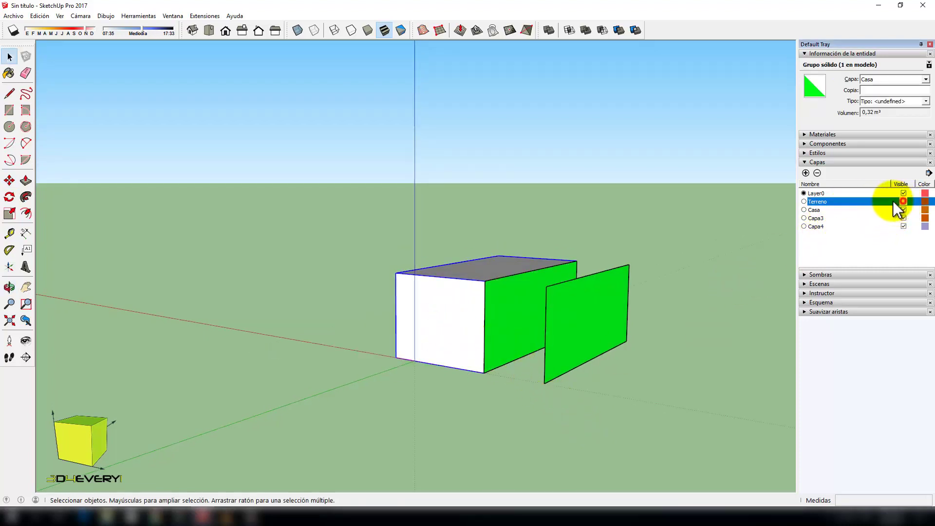
click(903, 210)
middle_drag(526, 390, 534, 420)
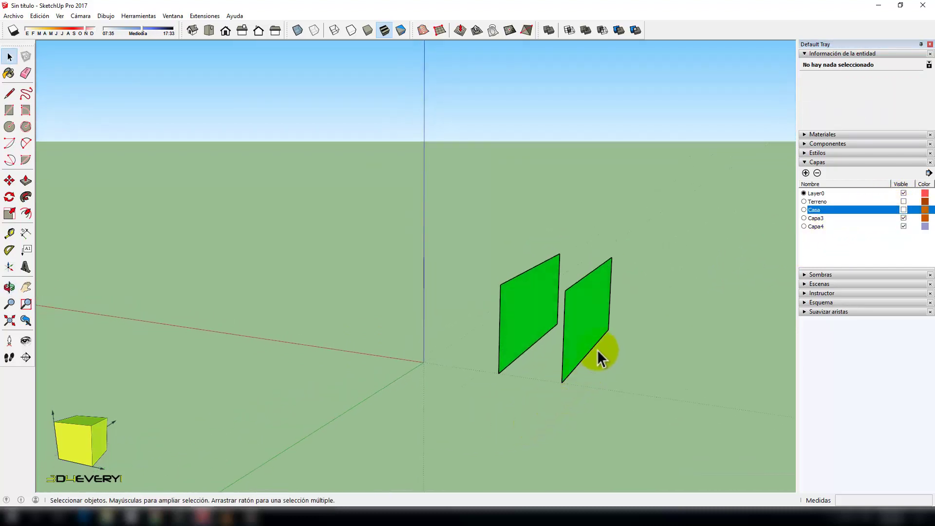
Step: Move the right panel further away from the left panel
key(m)
click(574, 417)
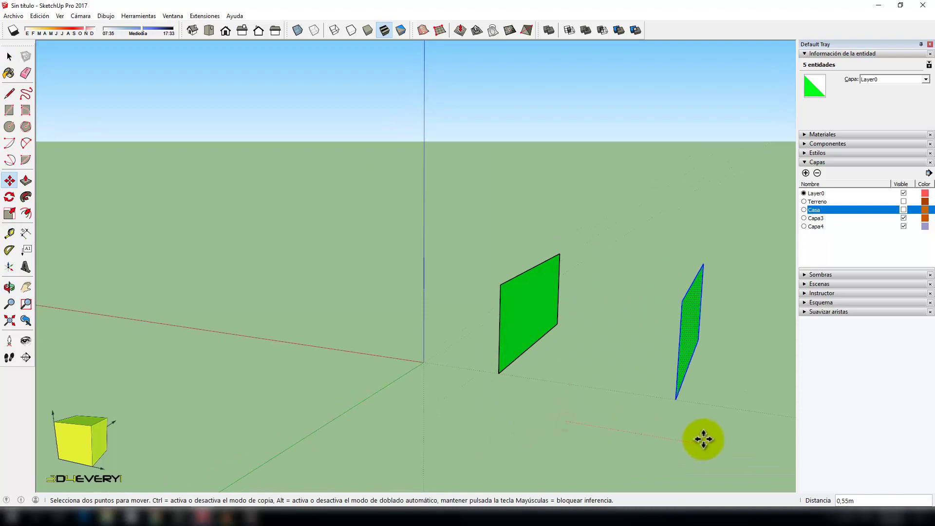
click(711, 440)
mouse_move(711, 440)
middle_down()
mouse_move(610, 438)
mouse_move(534, 355)
mouse_move(542, 415)
middle_up()
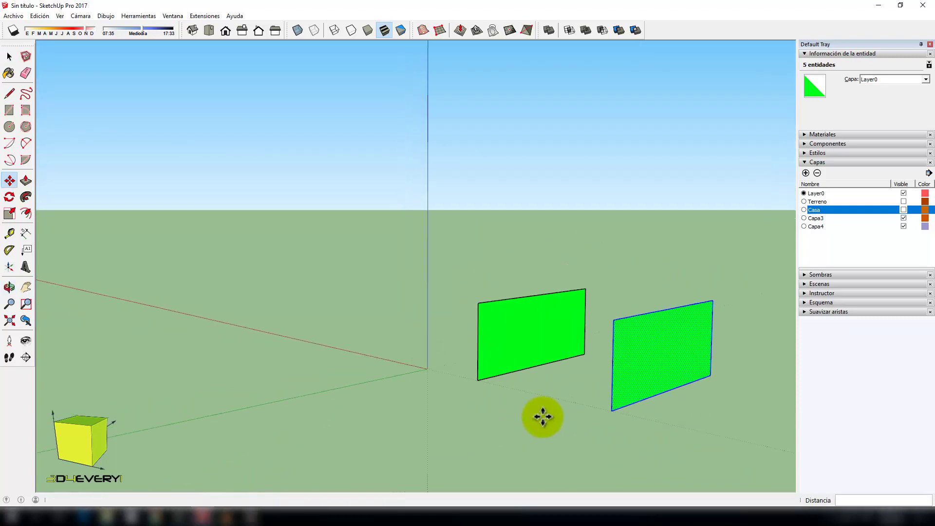
key(space)
Step: Reverse the faces of both panels with Invertir caras so their white sides show
right_click(536, 337)
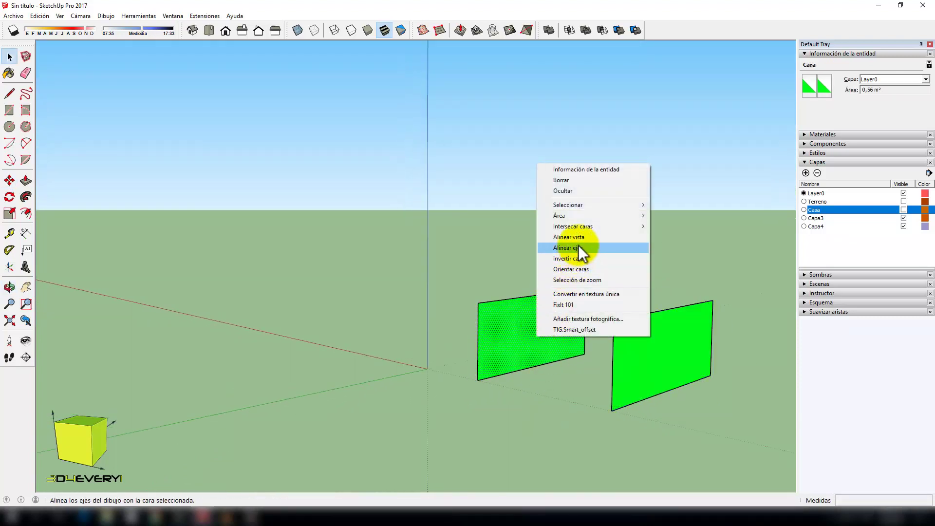
click(580, 260)
click(653, 341)
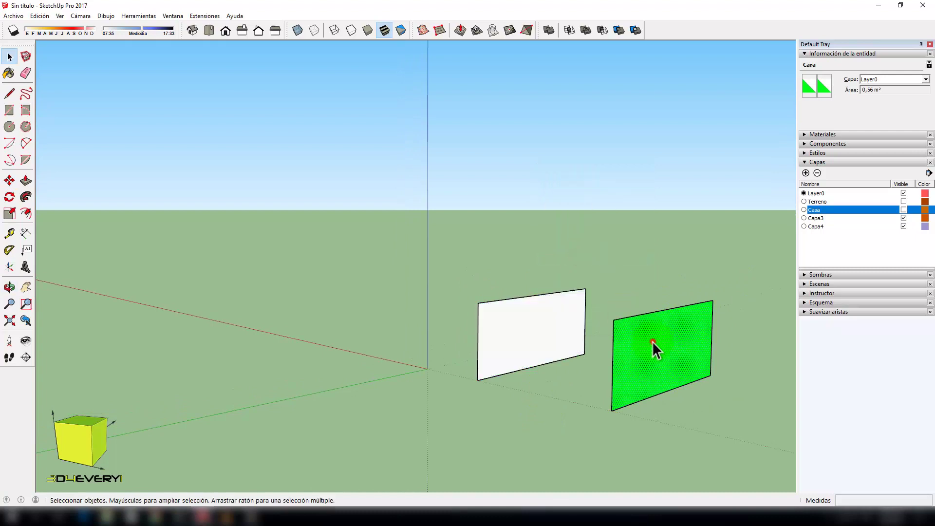
right_click(652, 341)
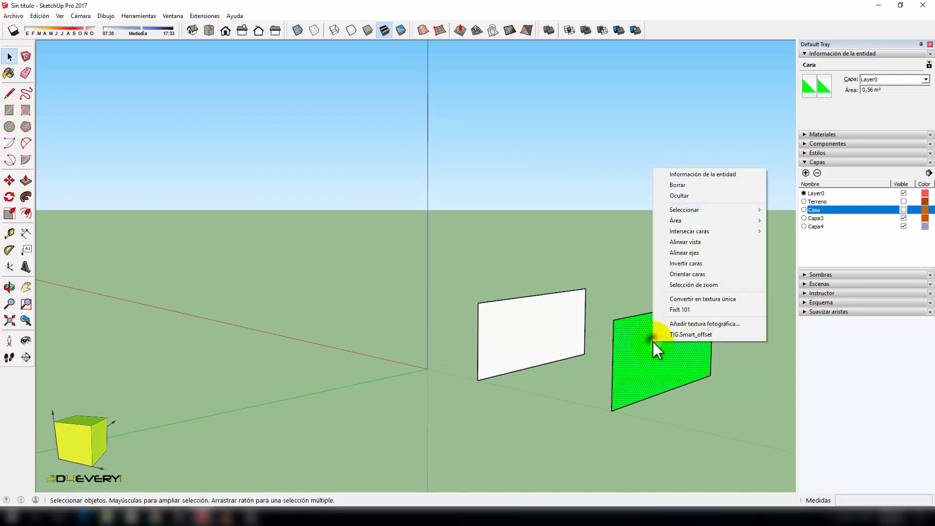
click(690, 263)
mouse_move(553, 366)
middle_down()
mouse_move(548, 353)
mouse_move(546, 372)
middle_up()
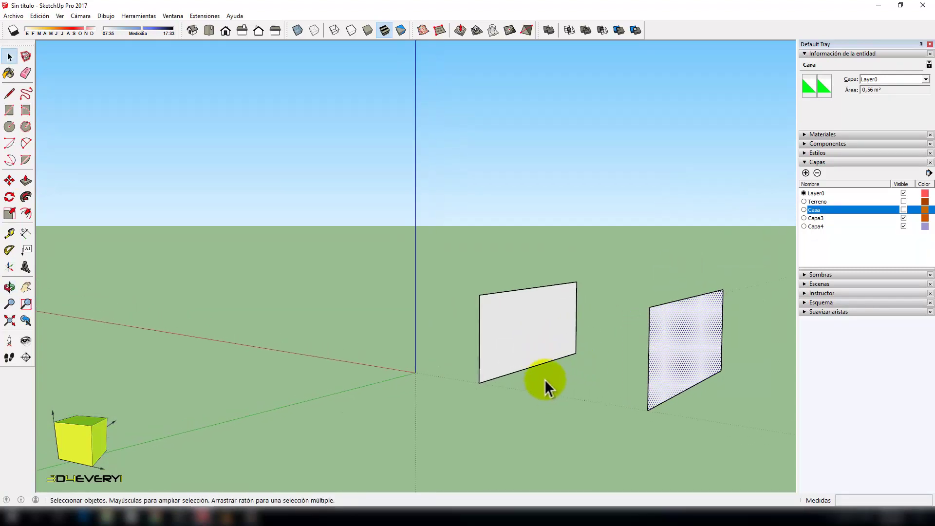
key(t)
click(532, 366)
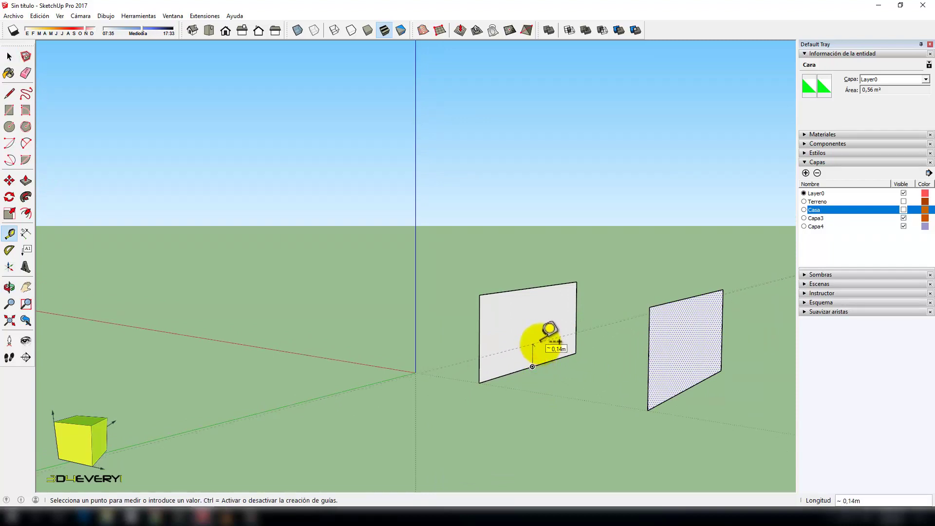
Step: Place measured guide lines up from the bottom edges of both panels
click(540, 343)
click(662, 402)
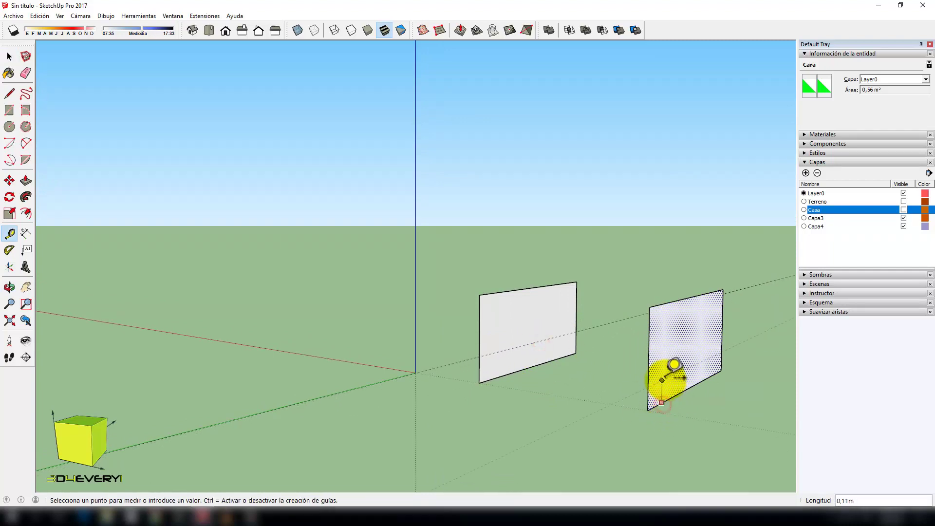
click(661, 376)
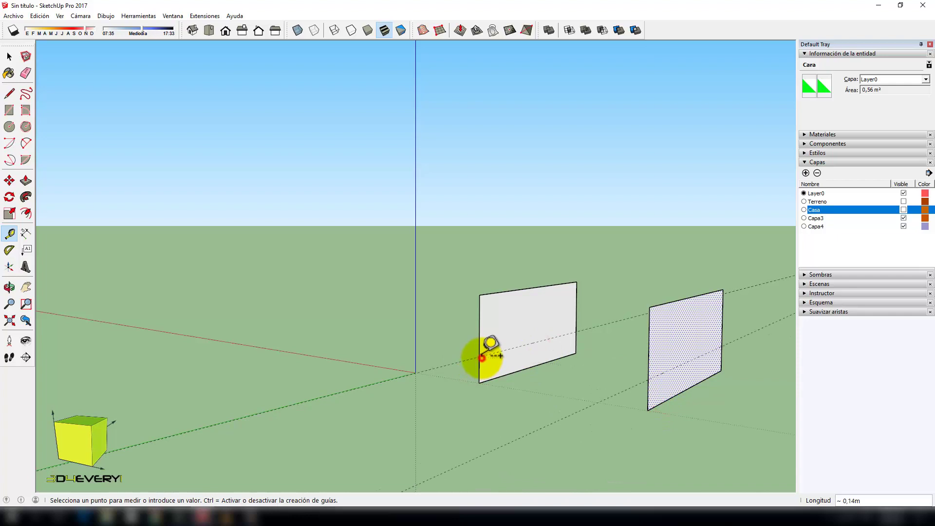
middle_drag(545, 370, 506, 378)
key(Escape)
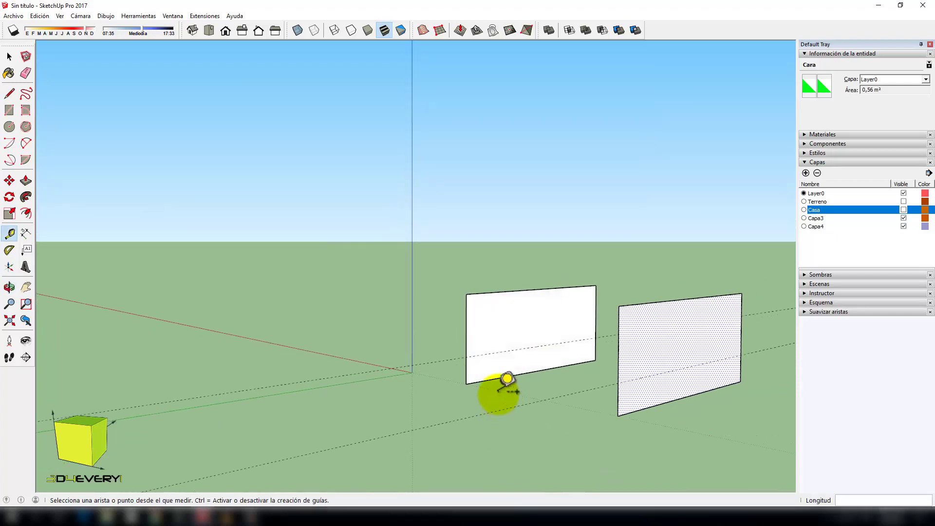
Step: Add vertical guide lines across both panels and start a window rectangle on the left panel
click(466, 329)
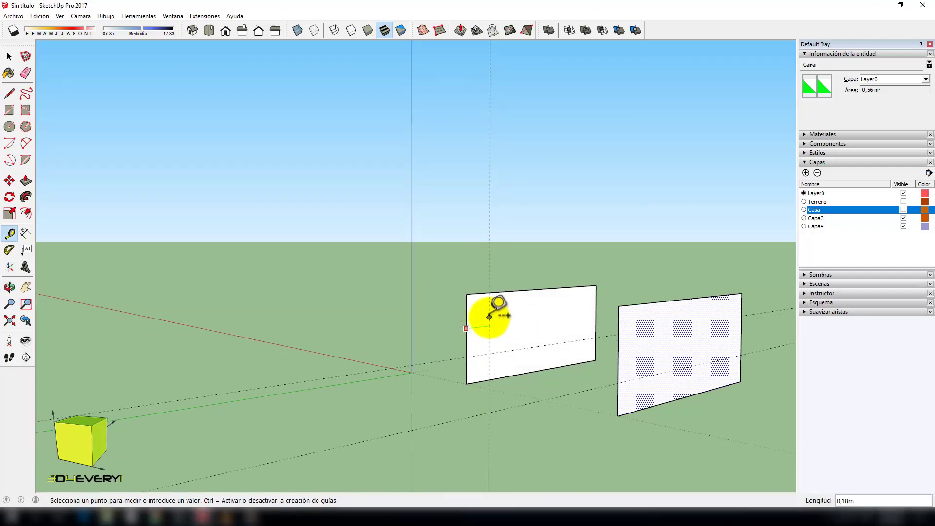
click(490, 316)
click(617, 362)
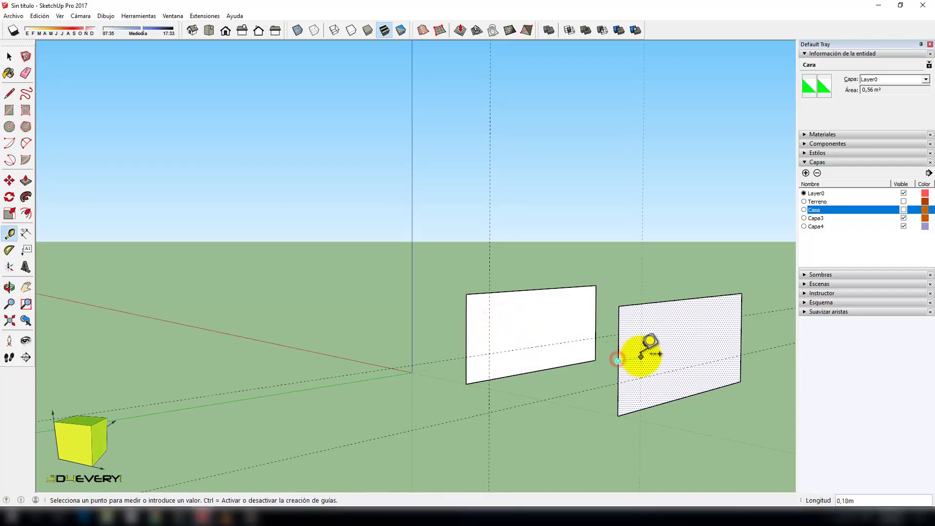
click(641, 356)
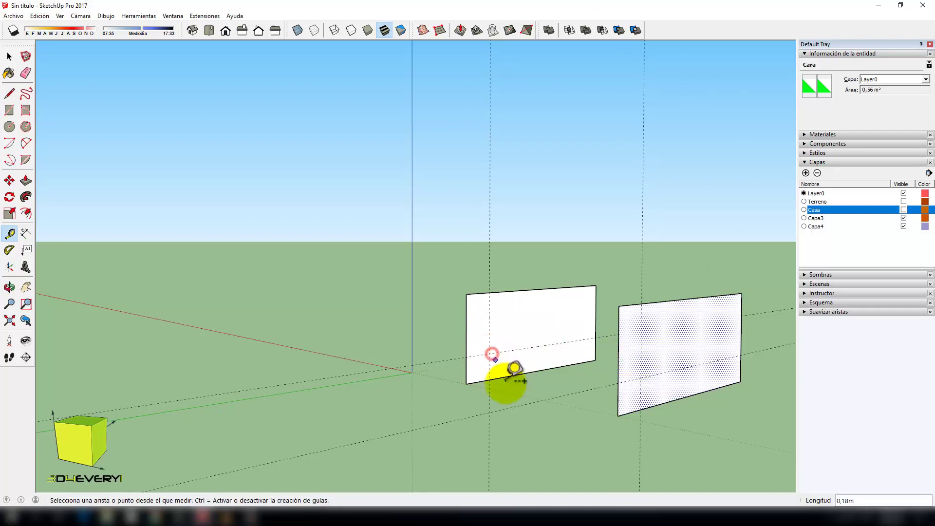
mouse_move(509, 377)
middle_down()
mouse_move(495, 410)
mouse_move(526, 426)
mouse_move(538, 417)
mouse_move(559, 437)
mouse_move(567, 426)
middle_up()
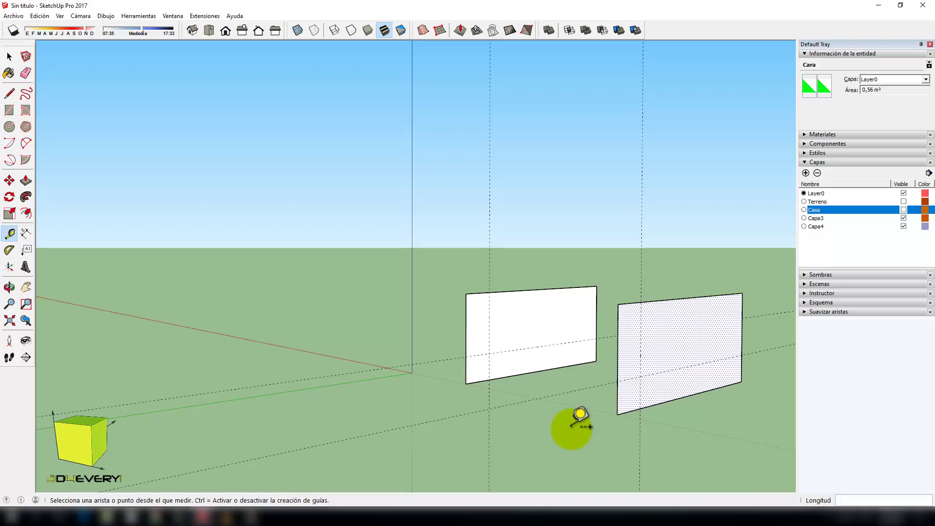
mouse_move(566, 428)
middle_down()
mouse_move(558, 446)
mouse_move(511, 338)
middle_up()
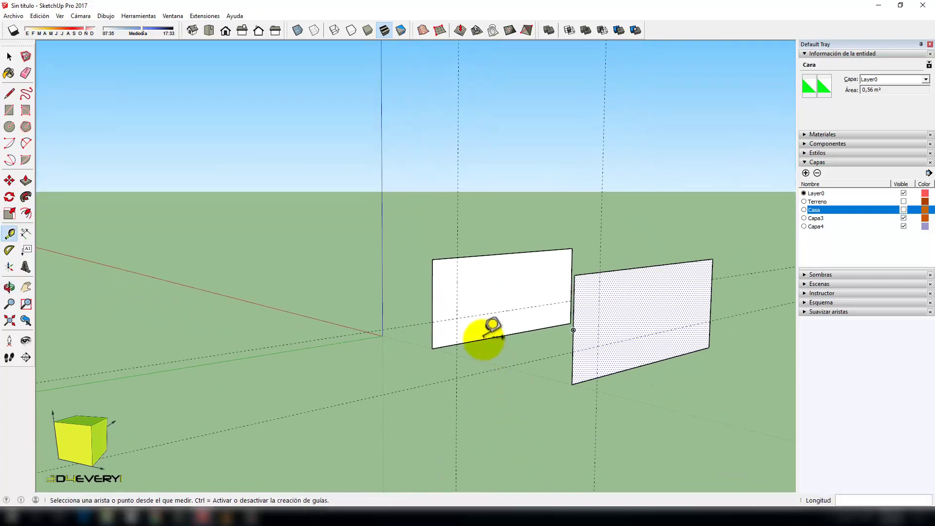
key(r)
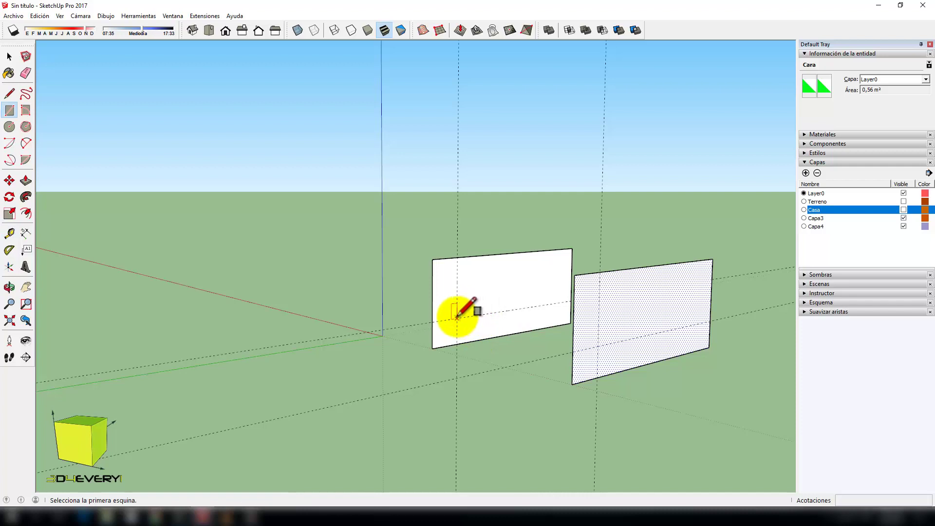
click(457, 318)
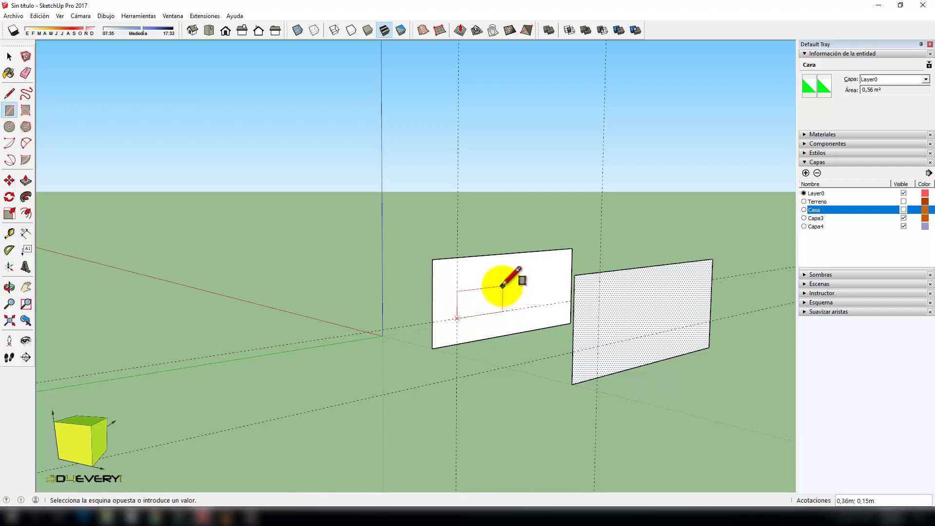
Step: Finish the small window rectangle on the left panel and copy it beside itself
click(504, 284)
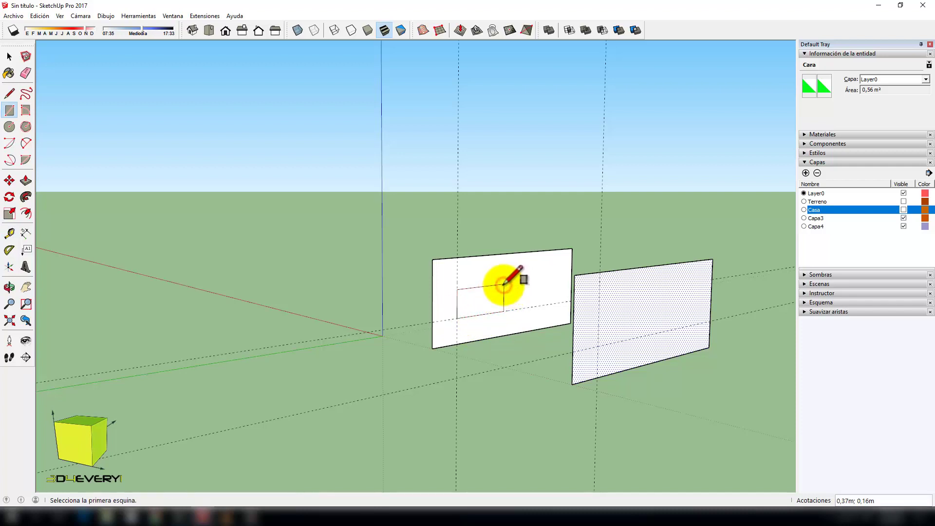
scroll(501, 281, up, 2)
key(space)
click(479, 305)
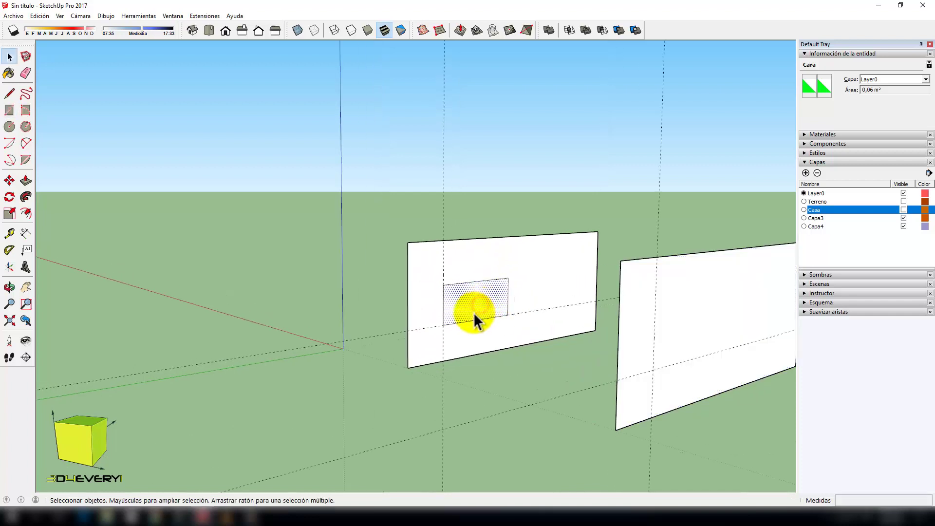
key(m)
key(ctrl)
click(443, 325)
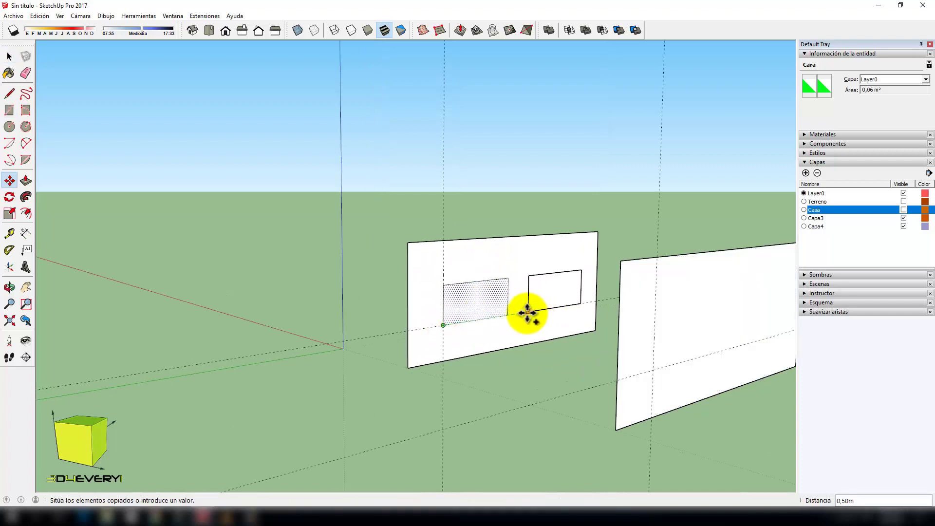
click(523, 314)
Step: Copy a window rectangle from the left panel onto the right wall
scroll(478, 298, down, 2)
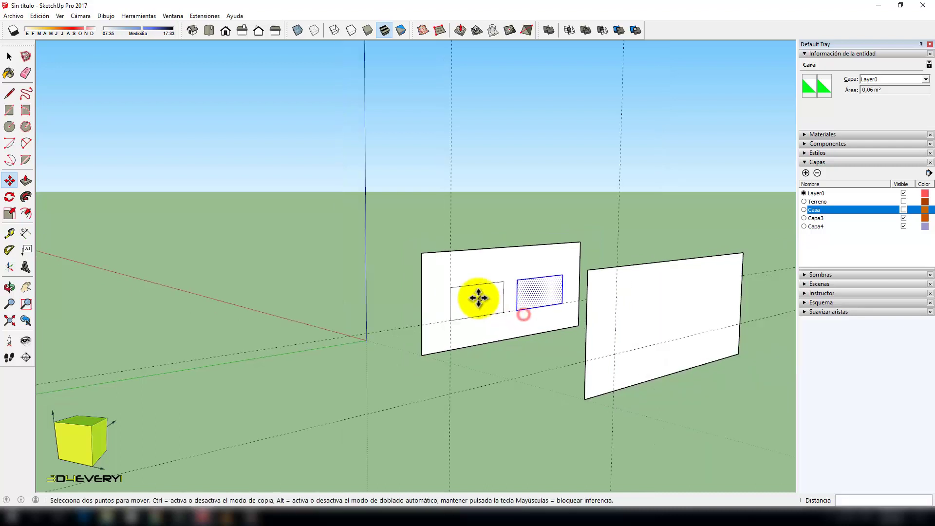
scroll(549, 359, down, 1)
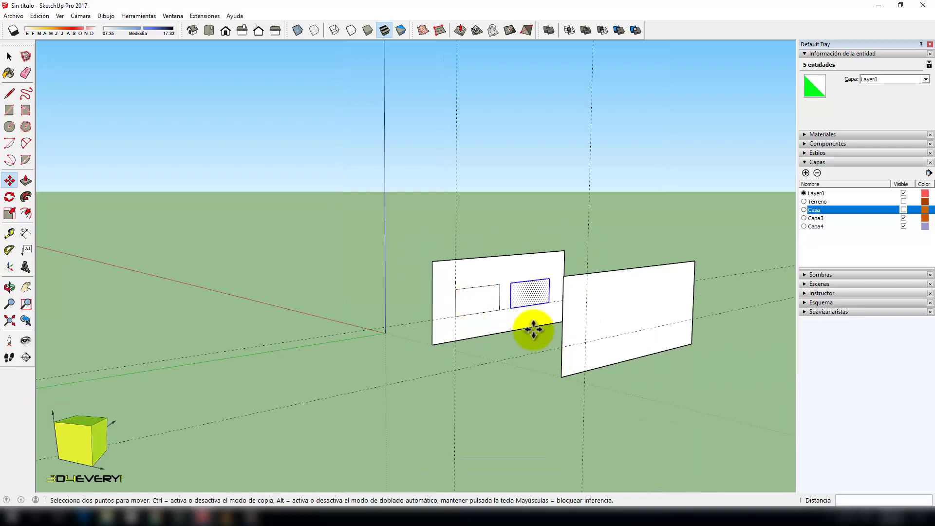
click(510, 308)
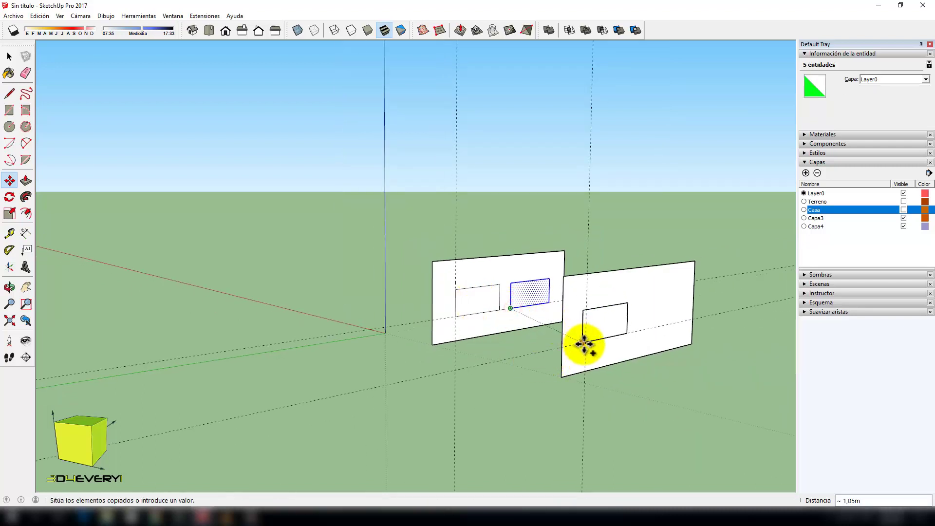
click(586, 343)
scroll(593, 313, up, 1)
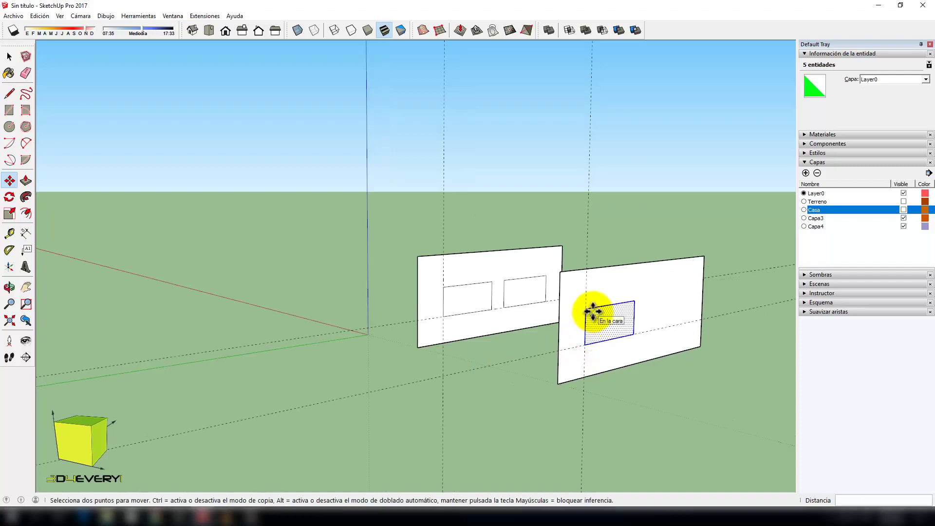
Step: Draw a 2-Point Arc over the right wall's rectangle and erase its straight top edge
key(a)
click(585, 310)
click(635, 300)
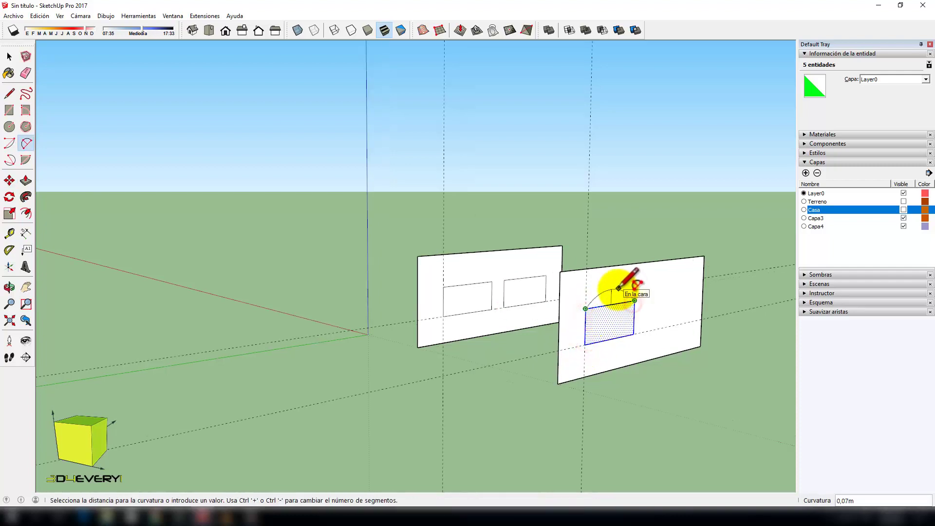
click(619, 290)
key(e)
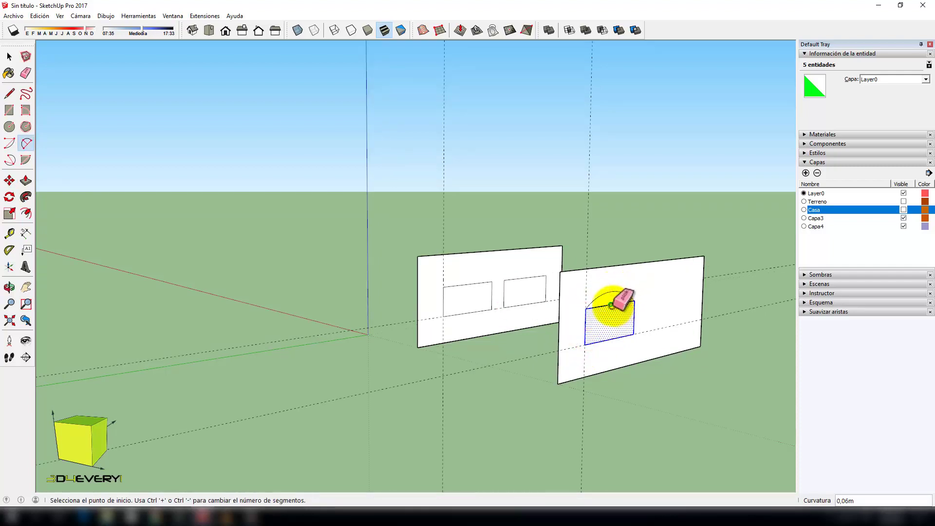
click(610, 305)
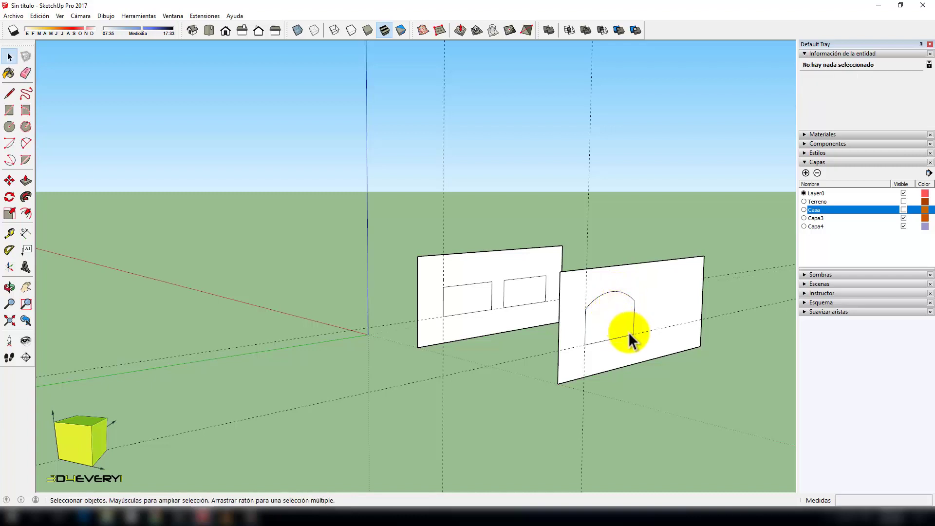
key(space)
Step: Copy the arched window face to the right on the same wall
click(609, 334)
key(m)
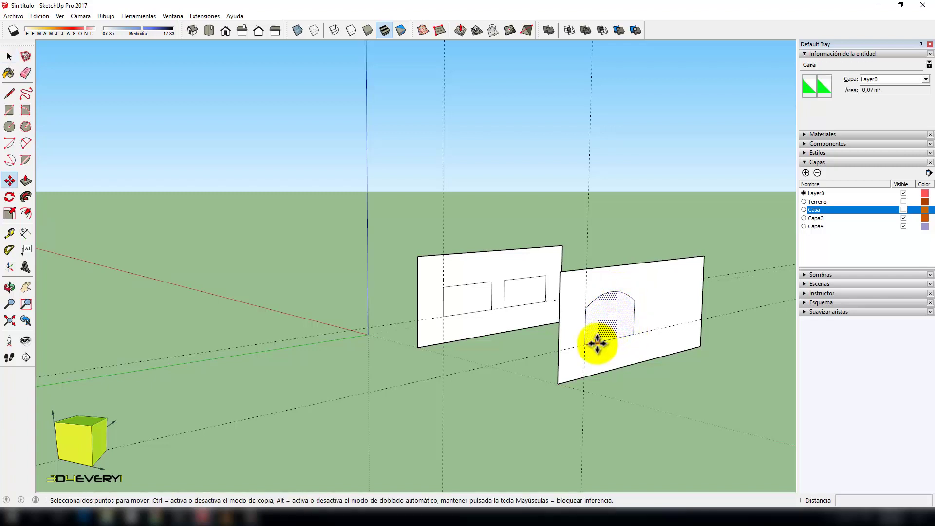
click(584, 345)
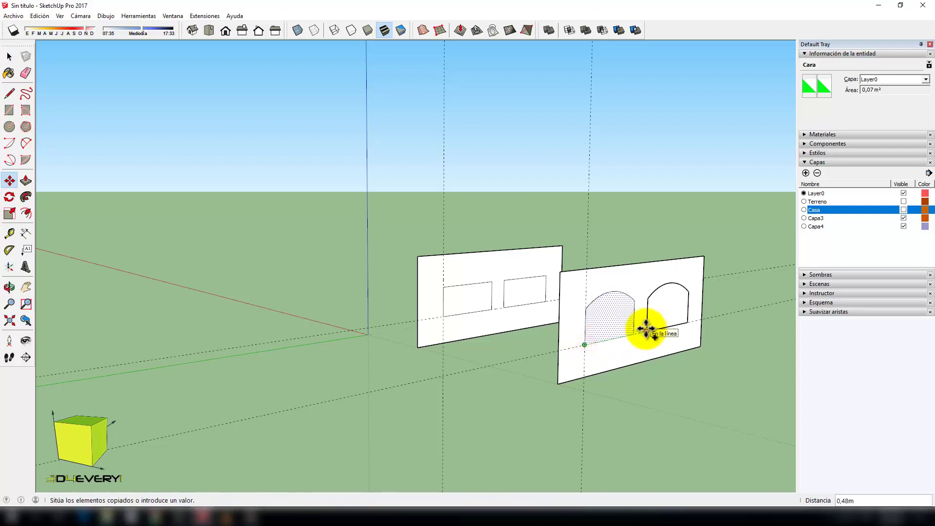
click(645, 329)
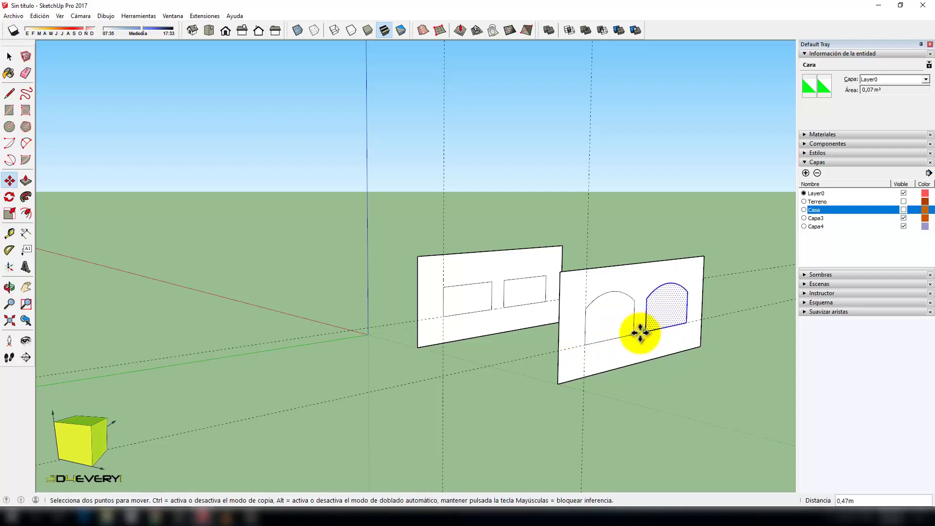
scroll(618, 314, up, 2)
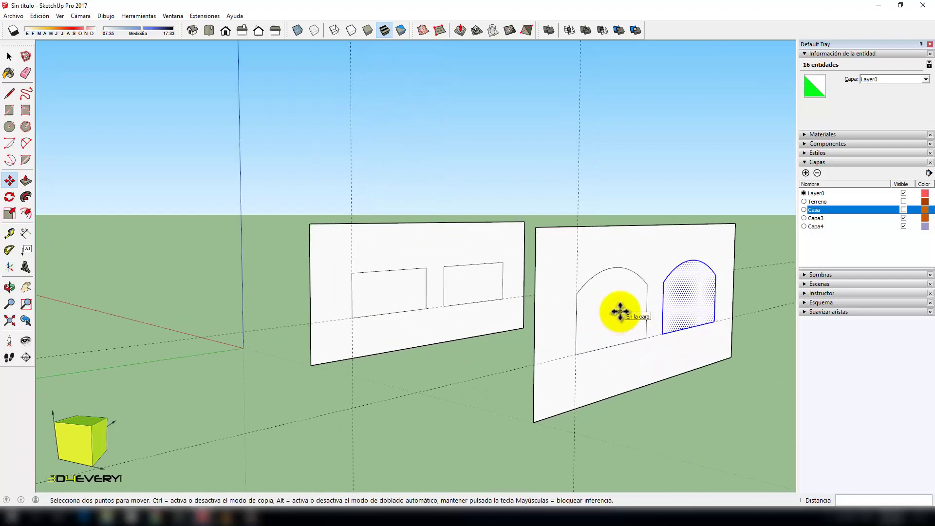
Step: Offset inner frame outlines on both arched windows at the same distance
key(f)
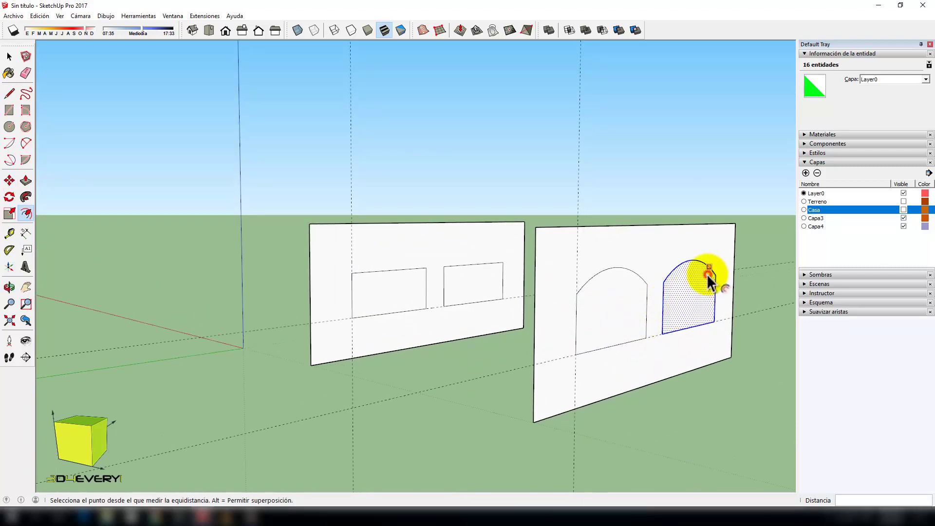
click(708, 275)
click(708, 272)
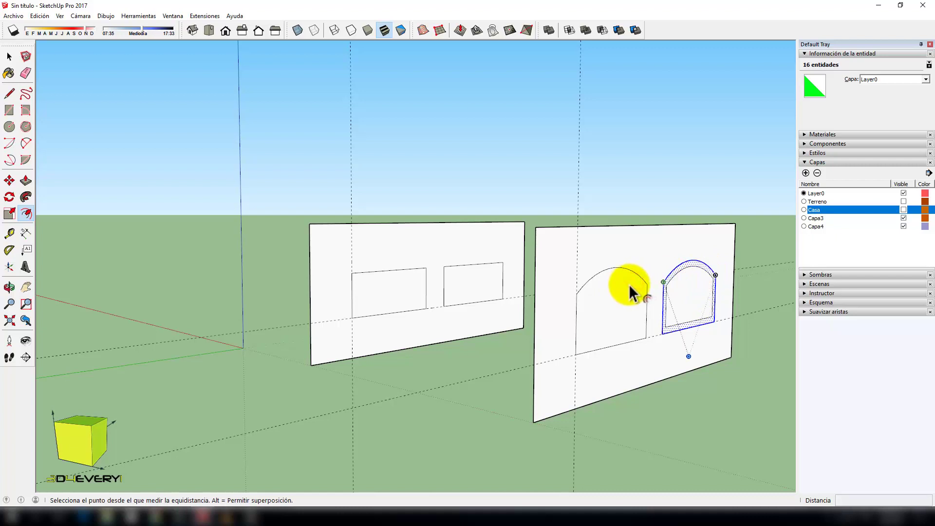
key(space)
click(628, 284)
key(f)
double_click(629, 284)
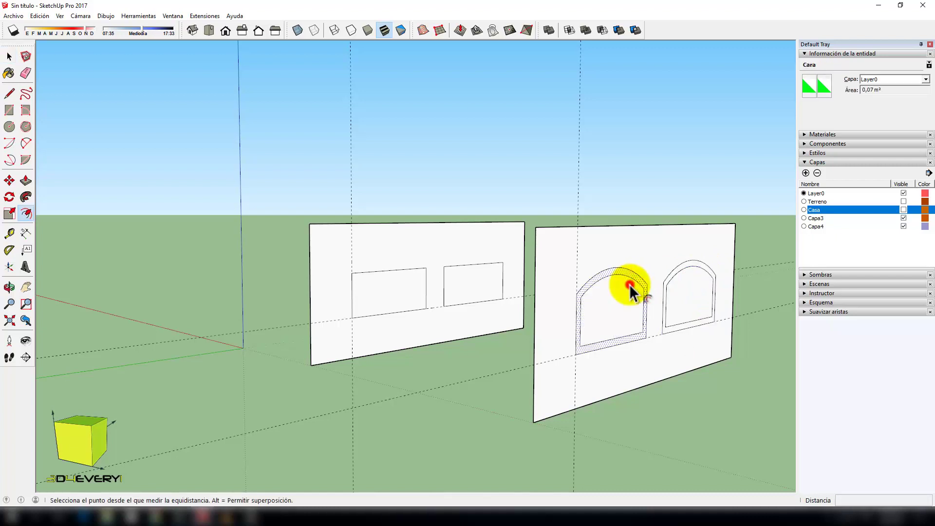
middle_drag(582, 323, 587, 334)
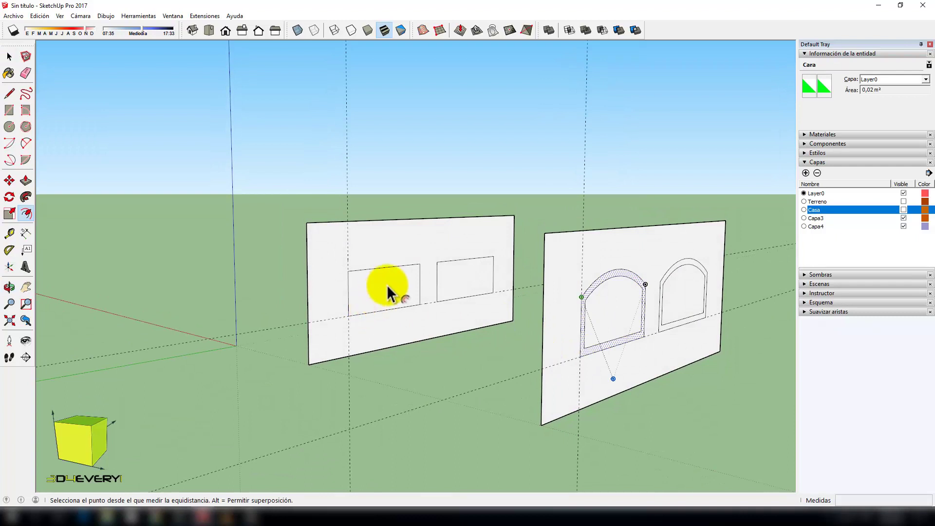
Step: Apply the same inner frame offset to both rectangular windows
key(space)
click(387, 285)
key(f)
double_click(388, 286)
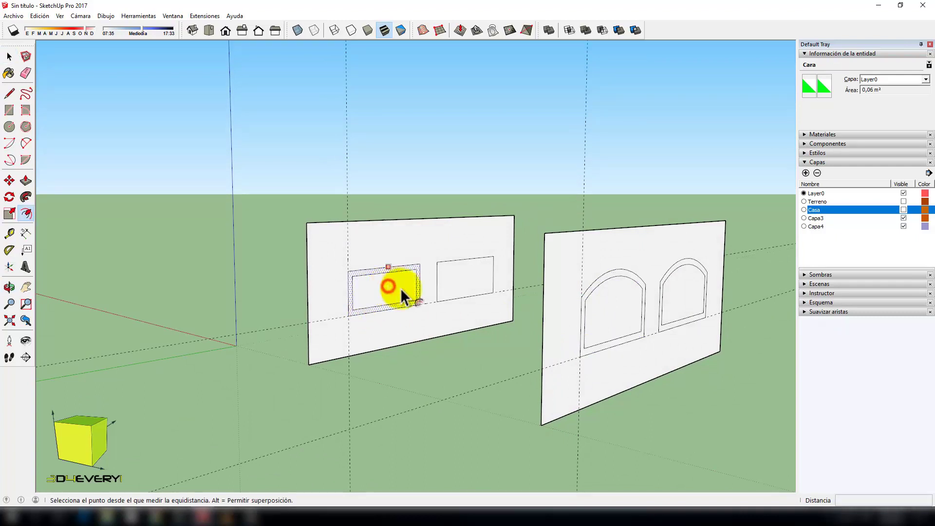
key(space)
click(466, 273)
key(f)
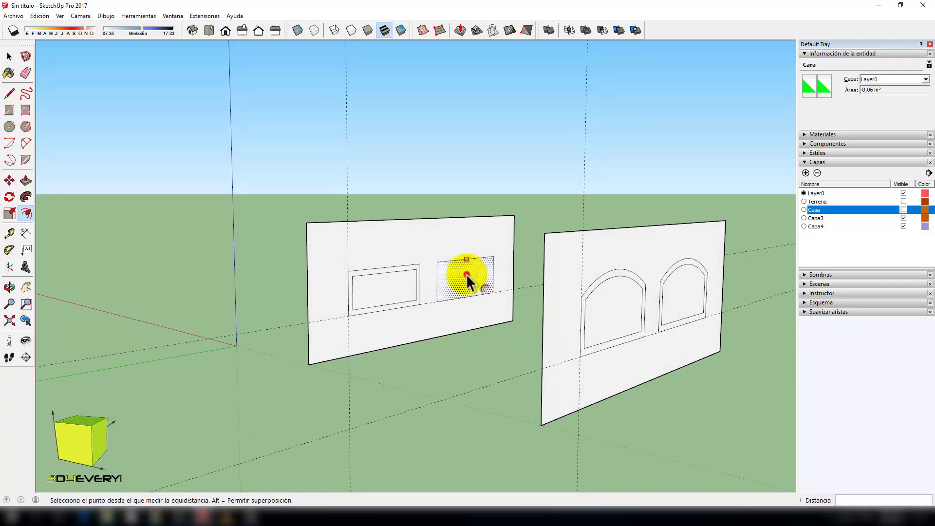
double_click(466, 274)
middle_drag(447, 338, 476, 348)
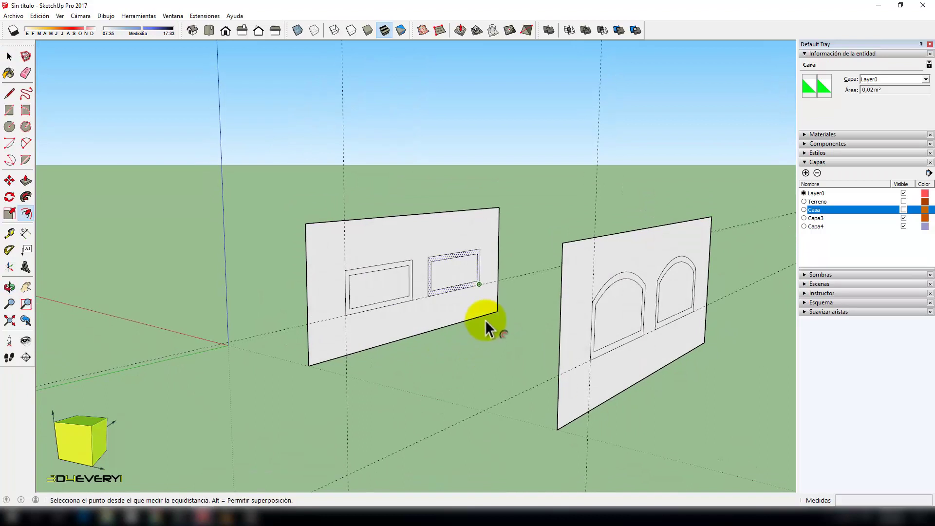
scroll(478, 250, up, 1)
key(p)
scroll(477, 251, up, 3)
Step: Pull all four window frame rings out 0.01 m from their walls
click(477, 250)
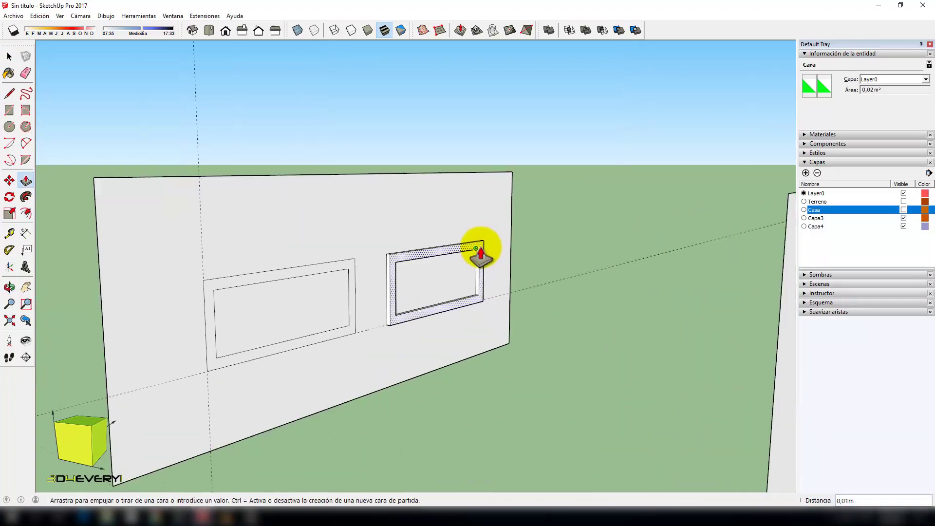
click(479, 248)
double_click(346, 273)
scroll(345, 269, down, 3)
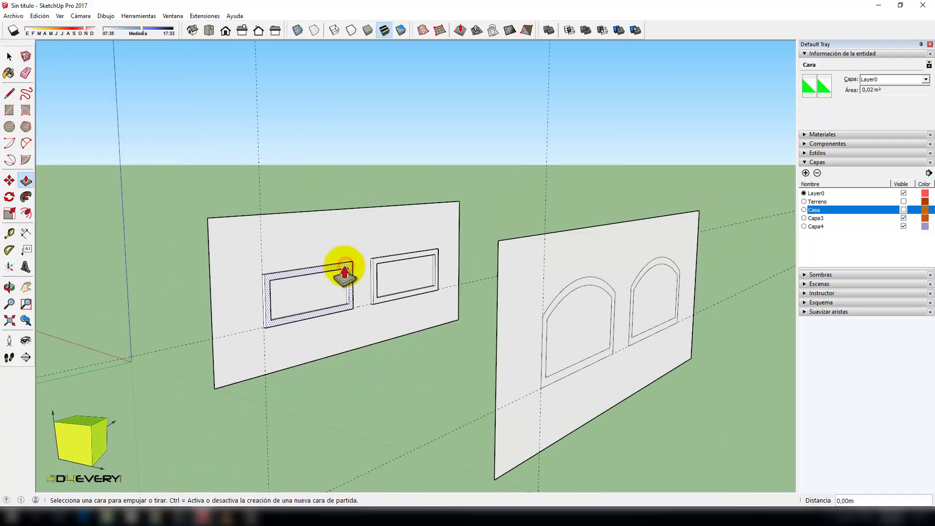
double_click(663, 267)
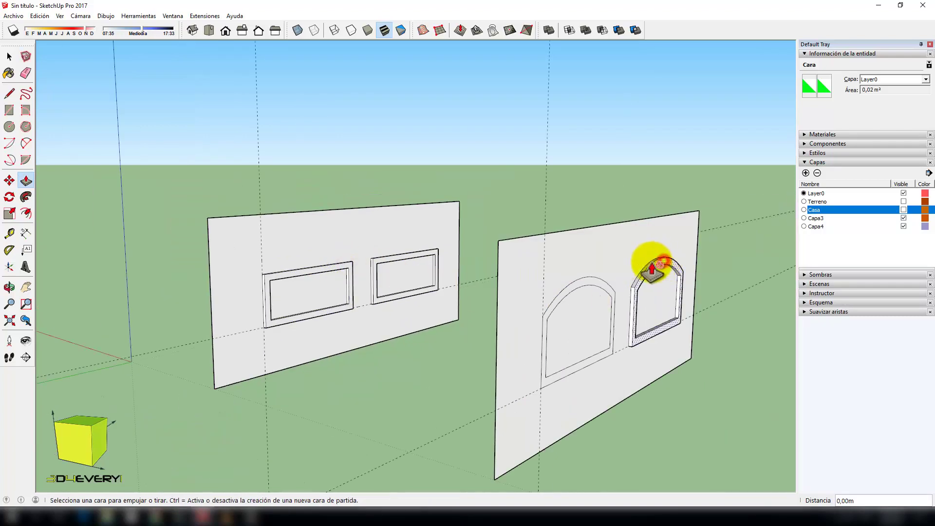
double_click(587, 280)
mouse_move(586, 303)
middle_down()
mouse_move(685, 398)
mouse_move(614, 332)
middle_up()
Step: Recess both arched window panes into the wall by the same depth
key(space)
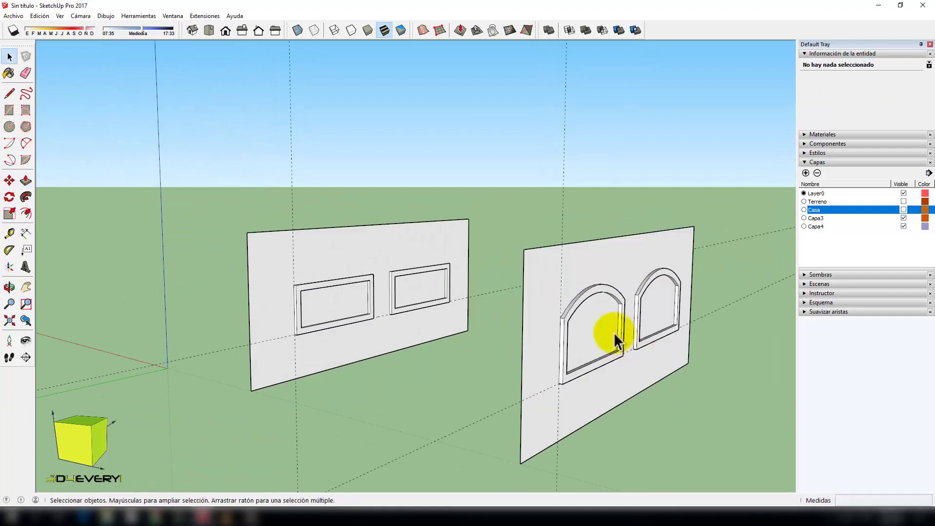
click(595, 330)
key(p)
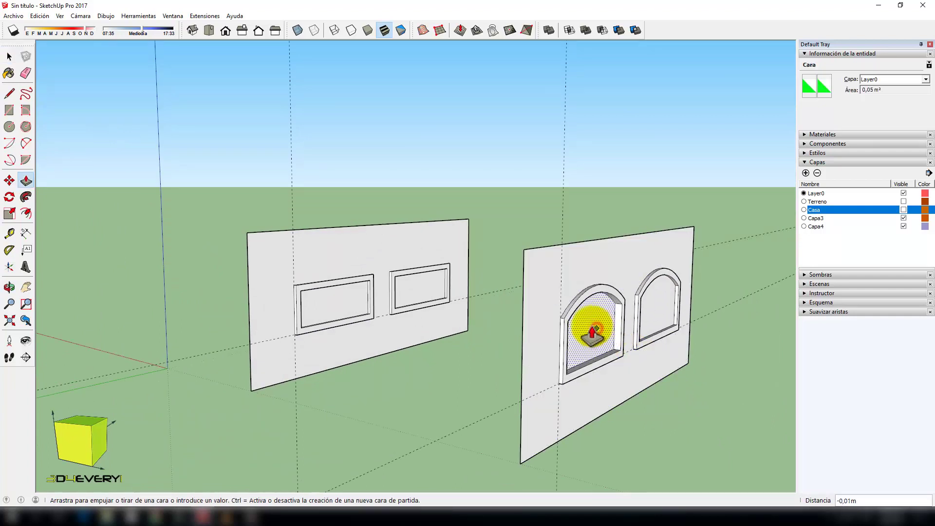
click(590, 331)
click(589, 331)
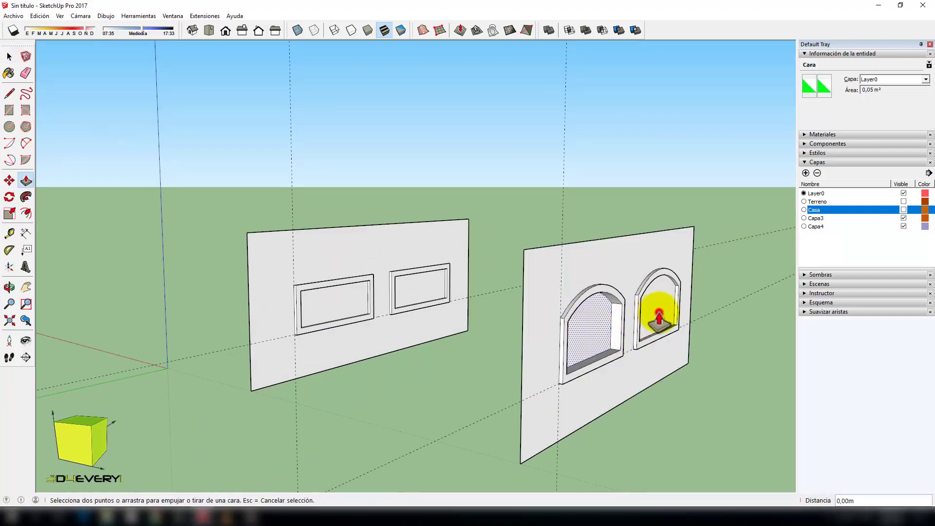
key(Escape)
key(space)
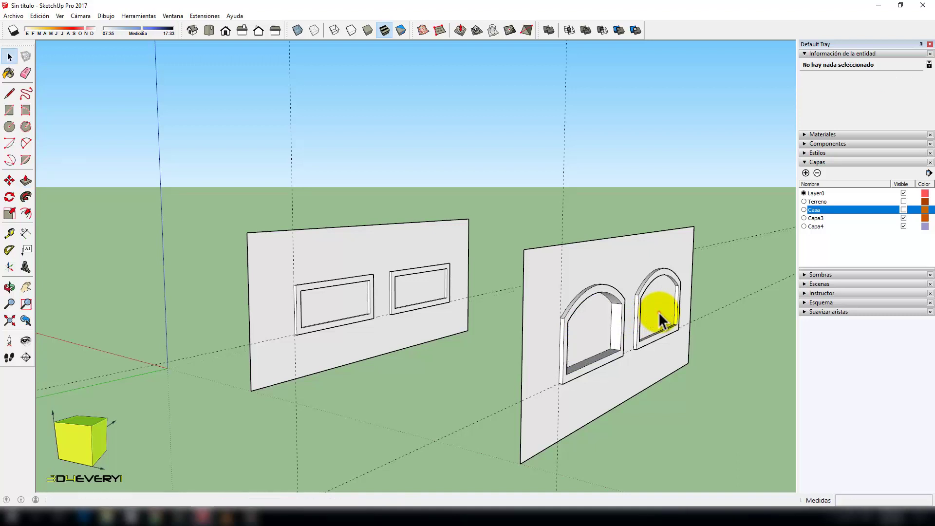
click(658, 312)
key(p)
double_click(658, 312)
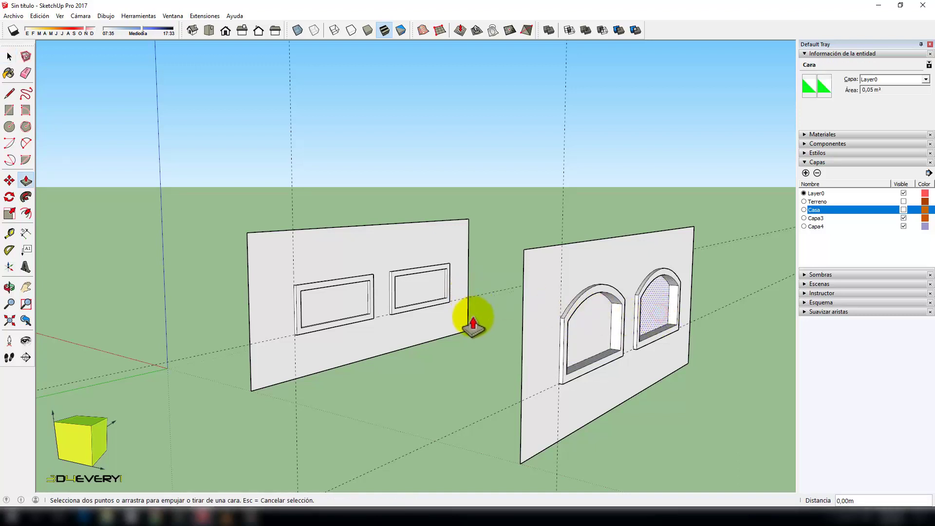
key(space)
Step: Recess the rectangular window panes into their wall by the same depth
key(f)
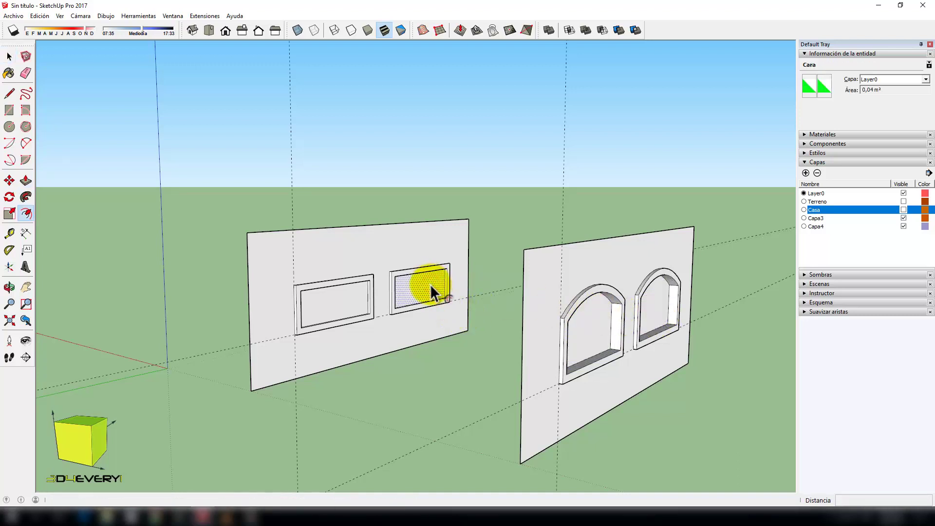
key(p)
double_click(428, 292)
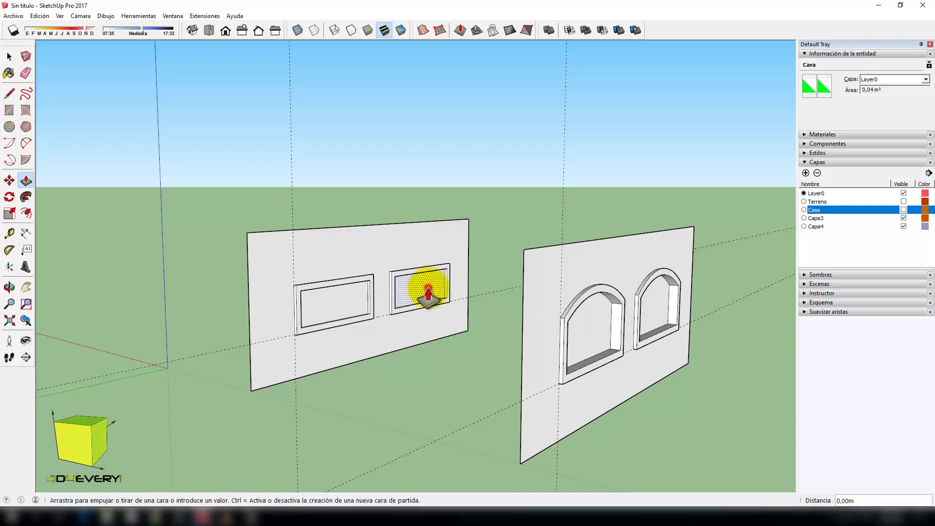
key(space)
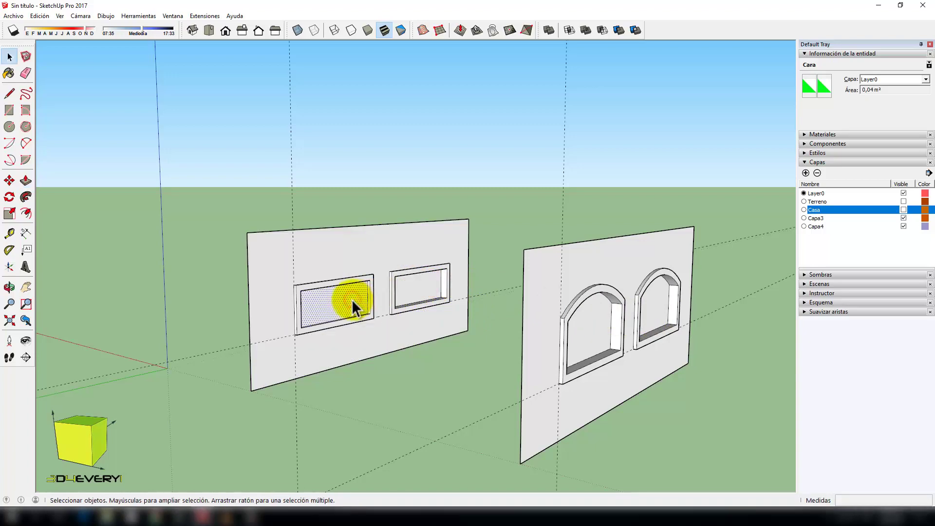
key(p)
click(352, 299)
mouse_move(429, 384)
middle_down()
mouse_move(461, 378)
mouse_move(487, 429)
mouse_move(508, 390)
mouse_move(508, 402)
middle_up()
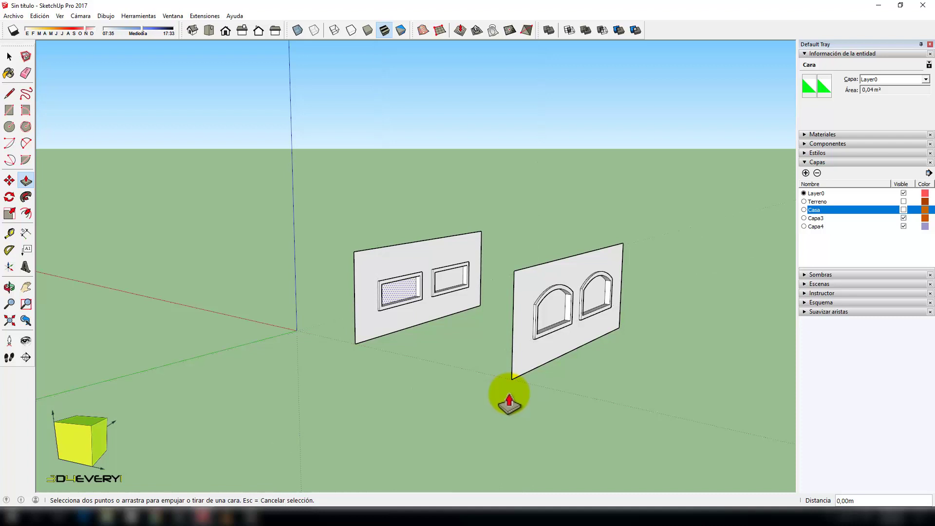
Step: Choose Vidrio translúcido azul from the Vidrio y espejos materials collection
key(space)
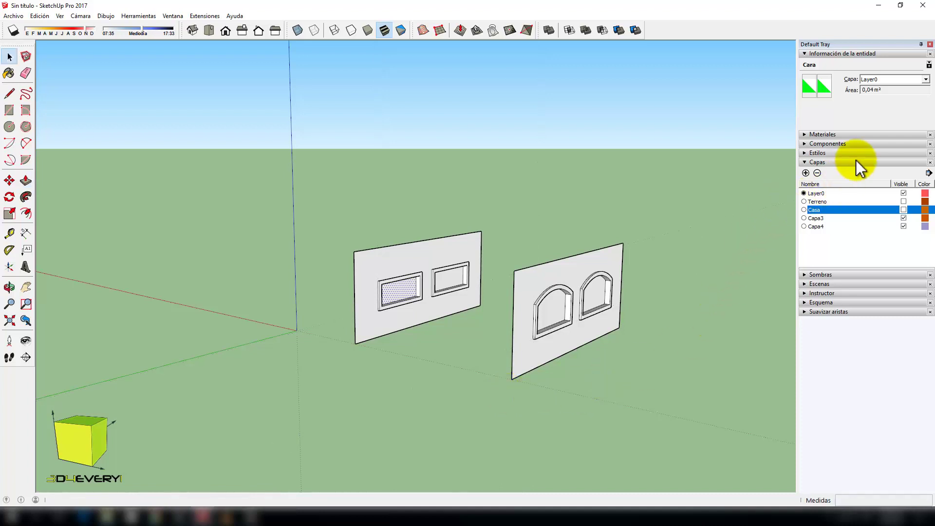
click(845, 133)
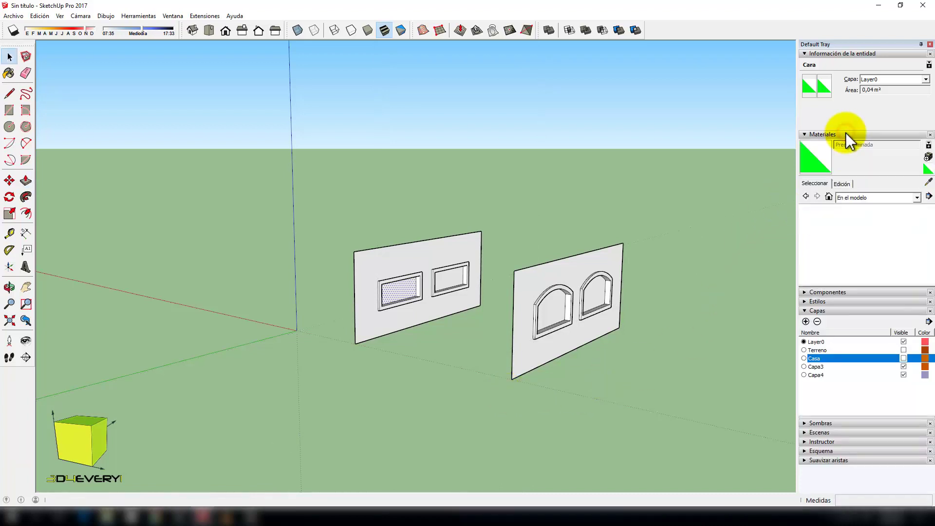
click(849, 197)
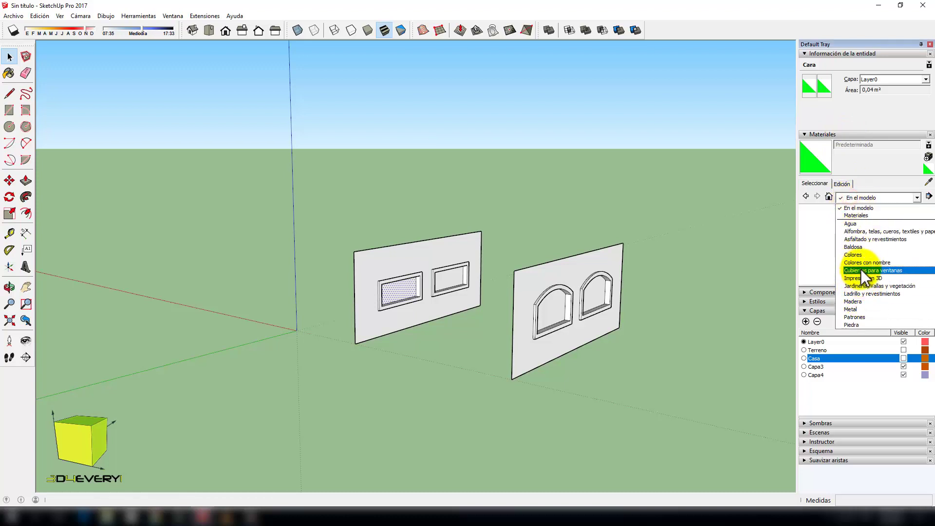
scroll(869, 272, down, 1)
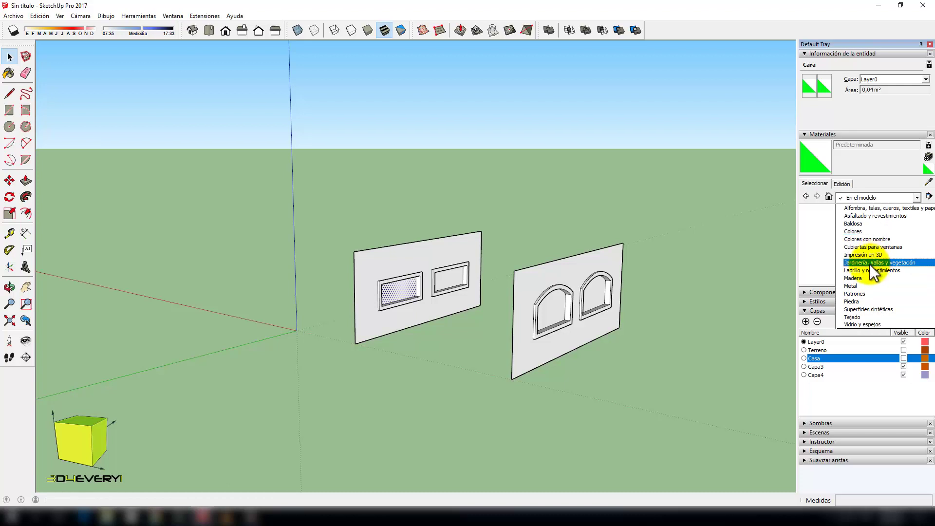
click(866, 325)
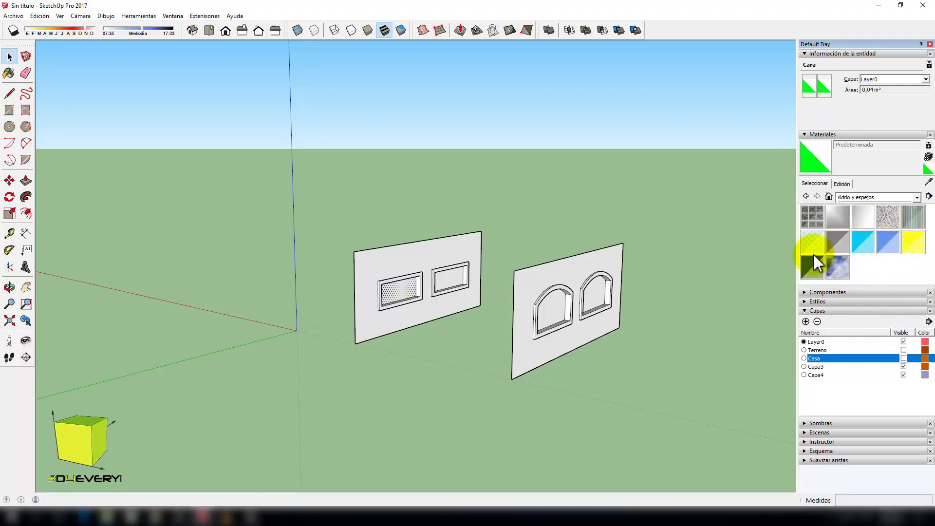
click(836, 216)
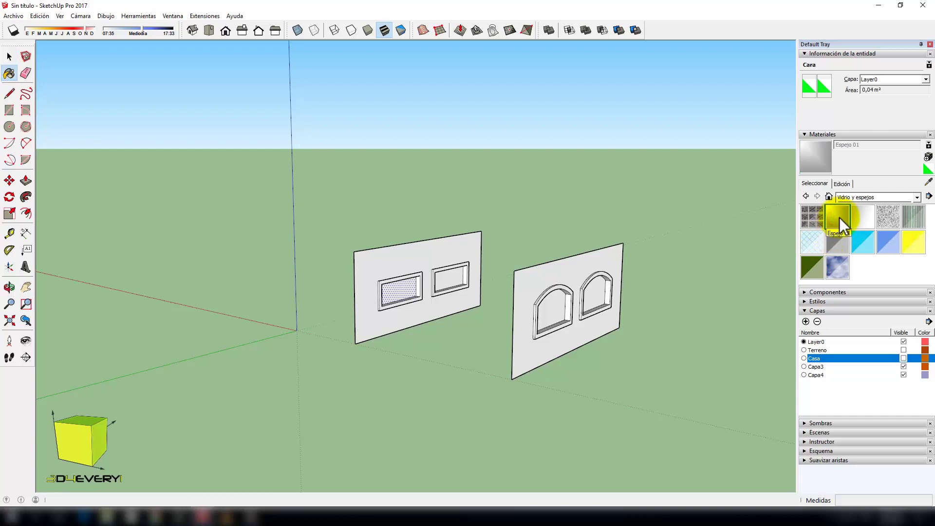
click(888, 242)
Step: Paint the two arched and two rectangular window panes with the blue glass
click(596, 298)
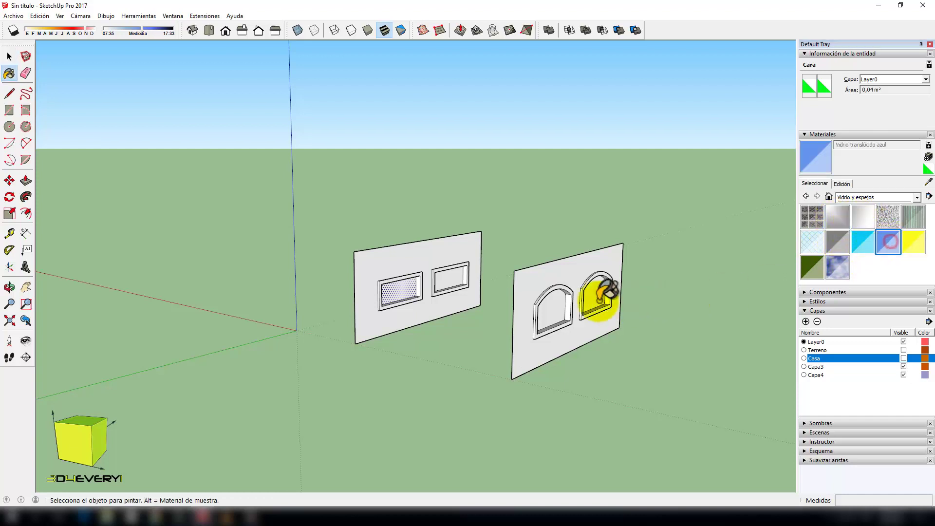
click(554, 310)
click(449, 279)
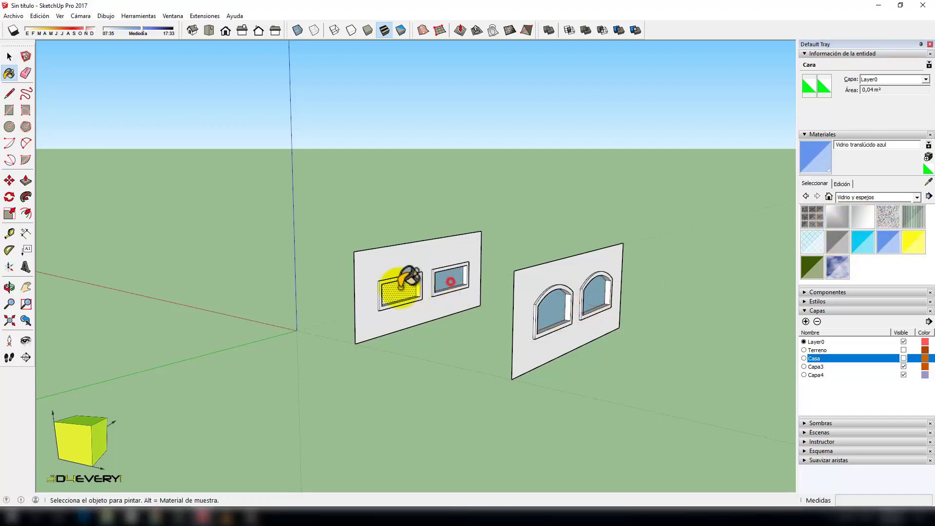
click(407, 290)
middle_drag(454, 345, 475, 338)
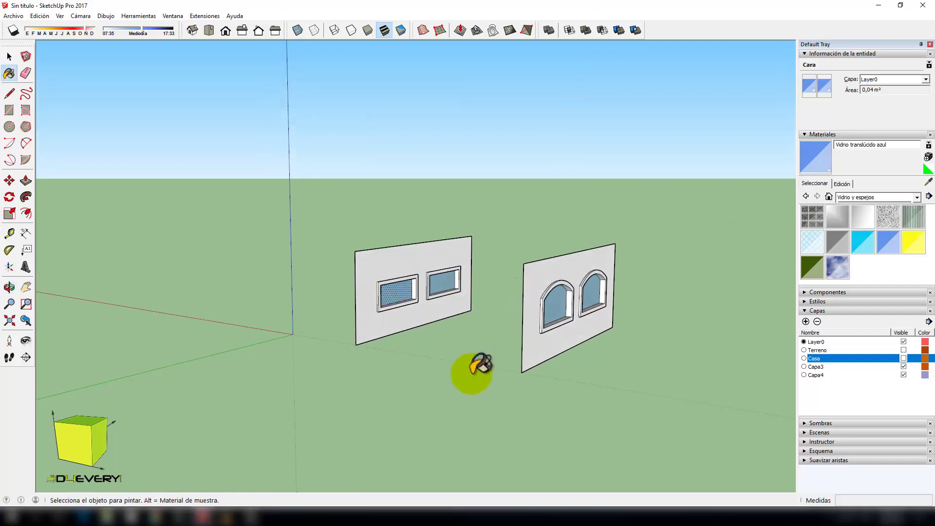
Step: Select the whole arched-window wall and make it a group
key(space)
click(605, 384)
mouse_move(608, 390)
middle_down()
mouse_move(550, 386)
mouse_move(499, 224)
middle_up()
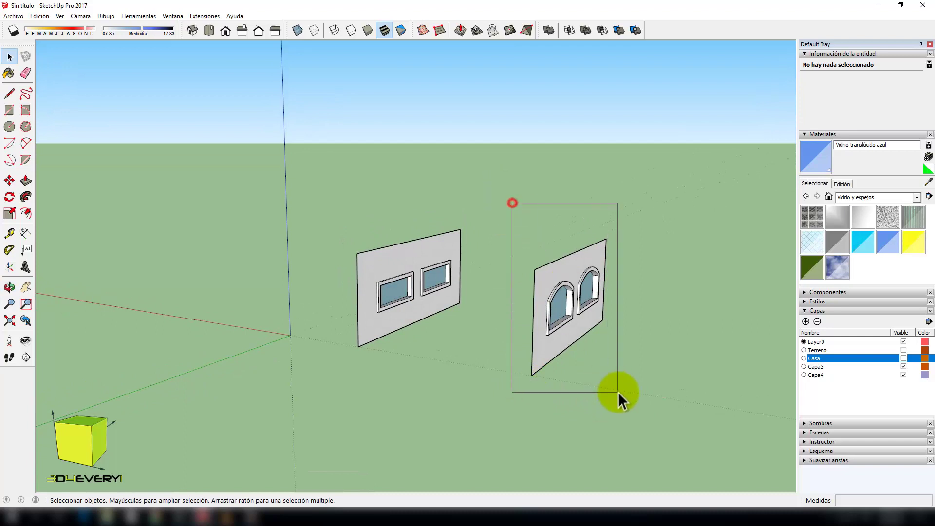
drag(618, 392, 623, 398)
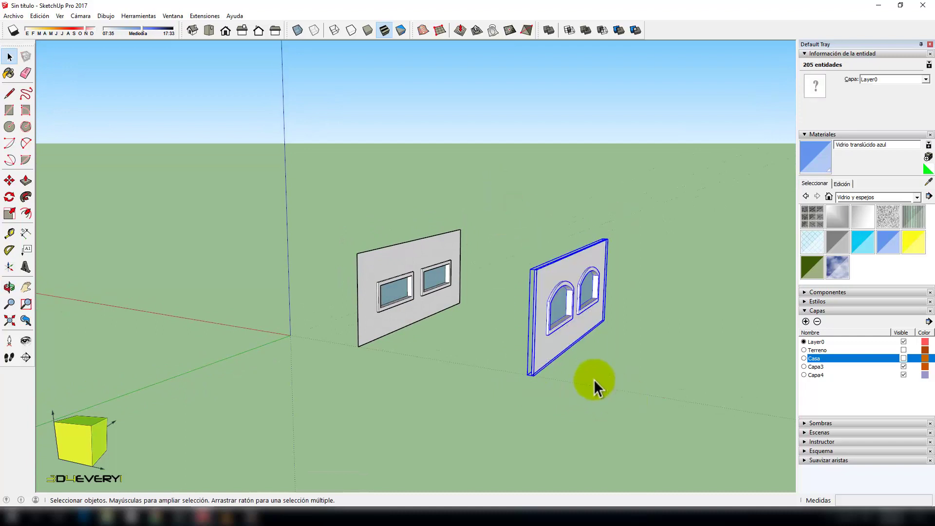
key(ctrl+g)
Step: Select the rectangular-window wall and make it a group
drag(427, 323, 474, 381)
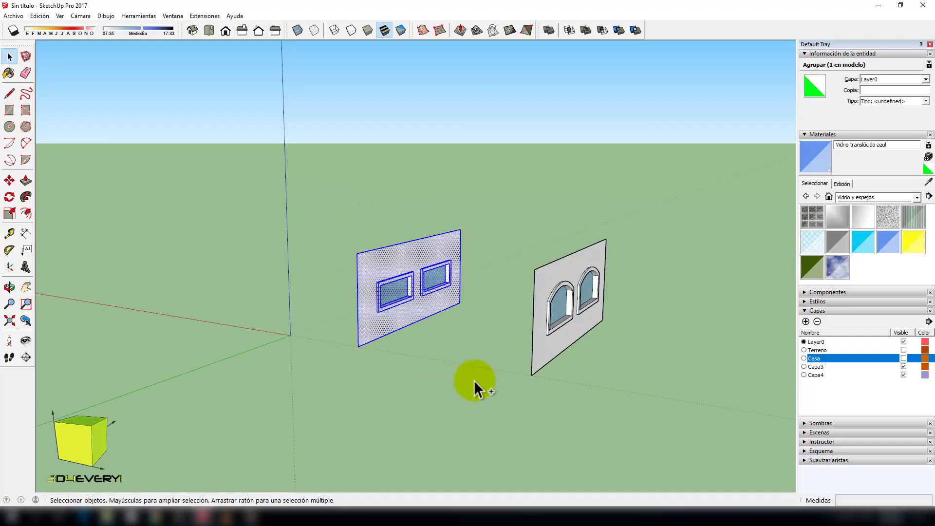
key(ctrl+g)
scroll(467, 358, down, 2)
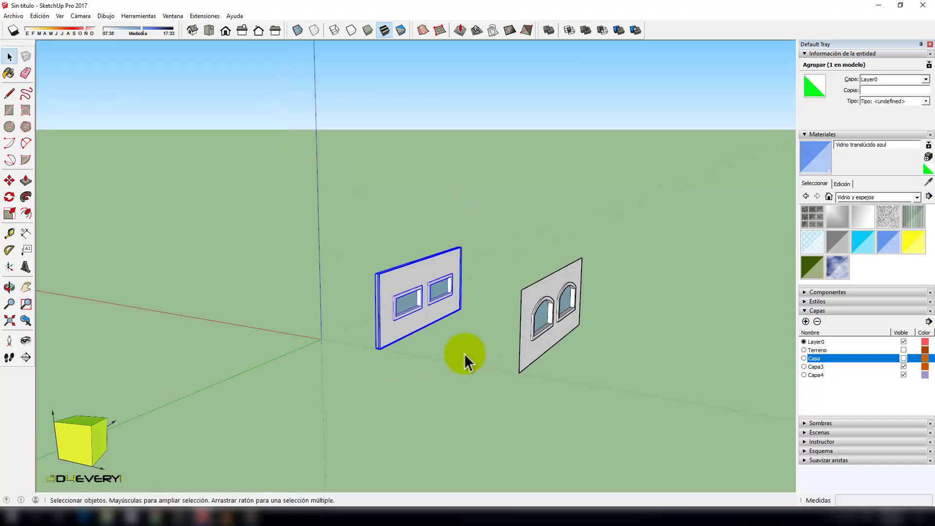
Step: Make the Casa layer visible again and inspect the house group behind the rectangular-window wall
click(855, 133)
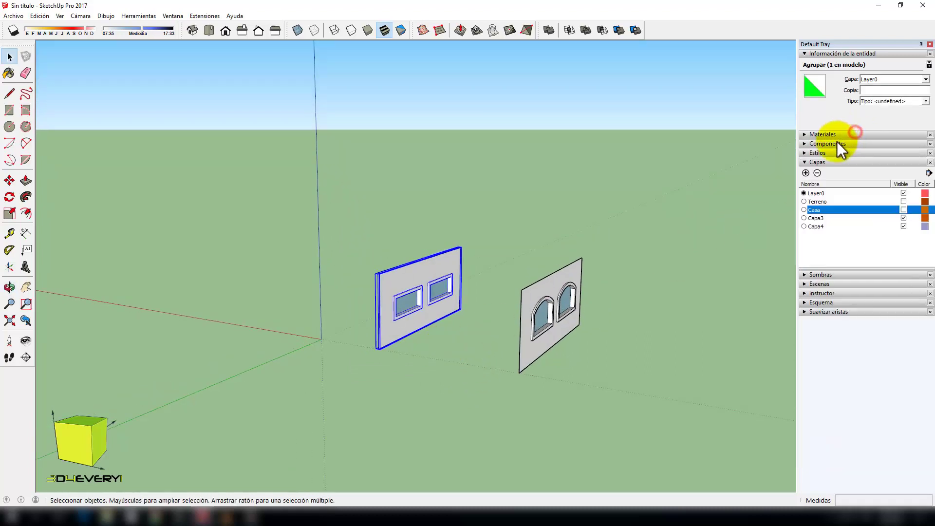
click(903, 209)
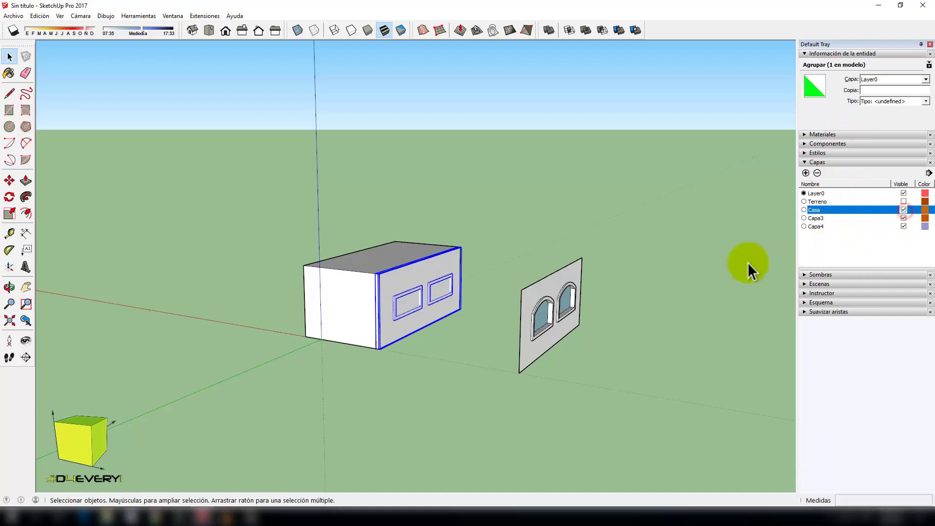
double_click(358, 292)
click(400, 282)
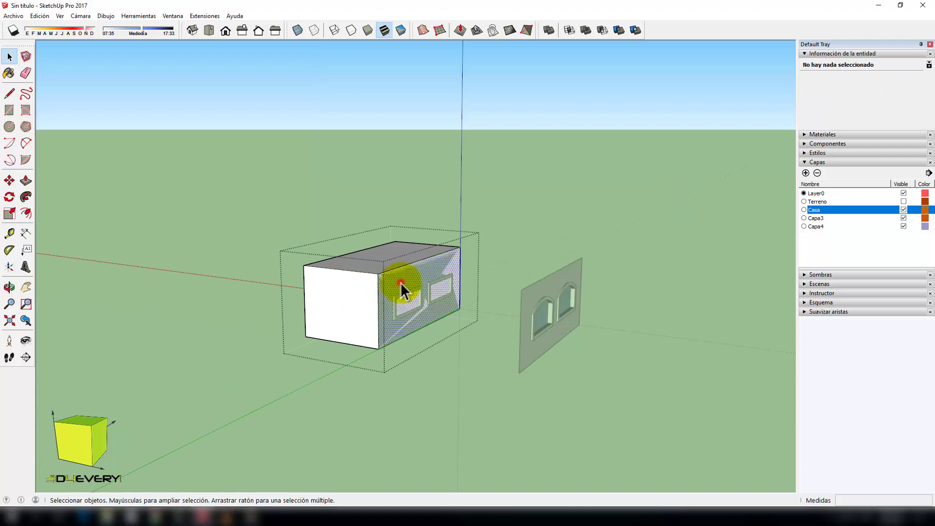
click(402, 297)
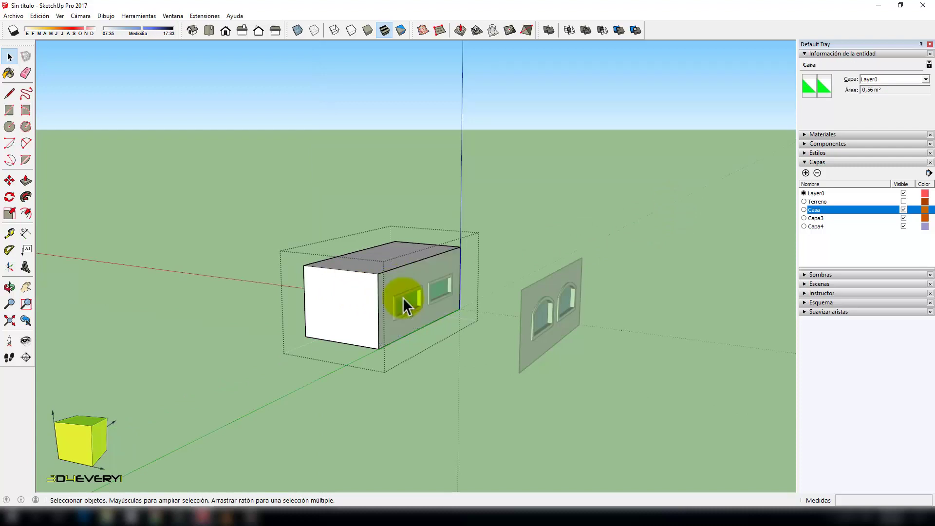
click(455, 369)
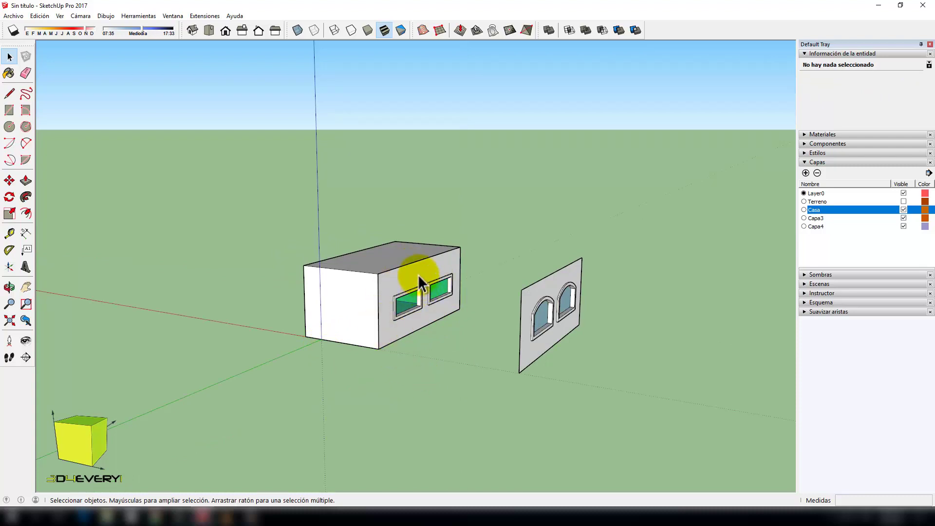
click(438, 271)
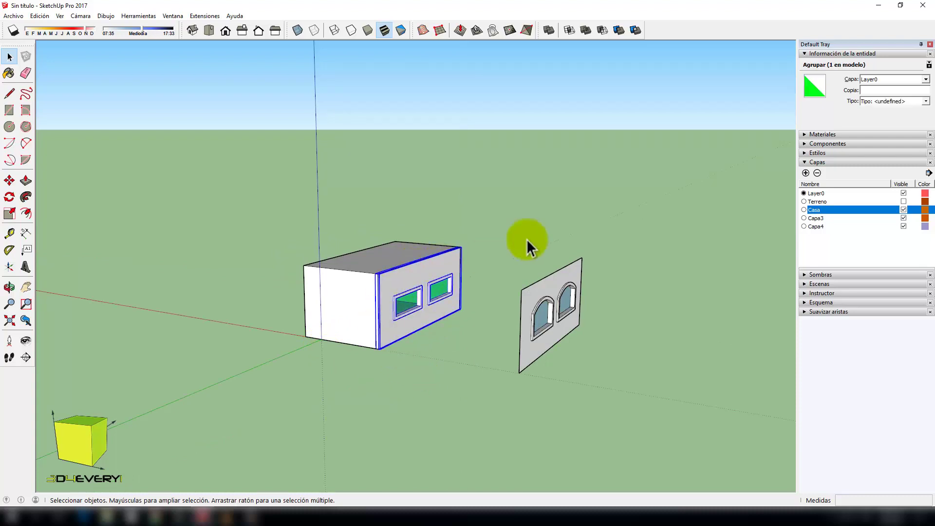
click(552, 224)
Step: Rename layer Capa3 to V-Cliente and hide it
click(816, 218)
text(V-Cliente)
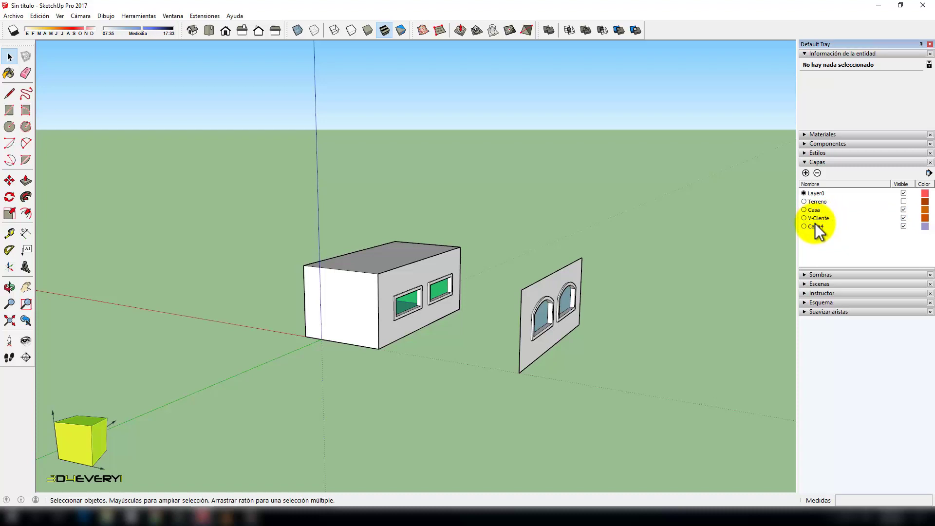
key(Return)
click(903, 218)
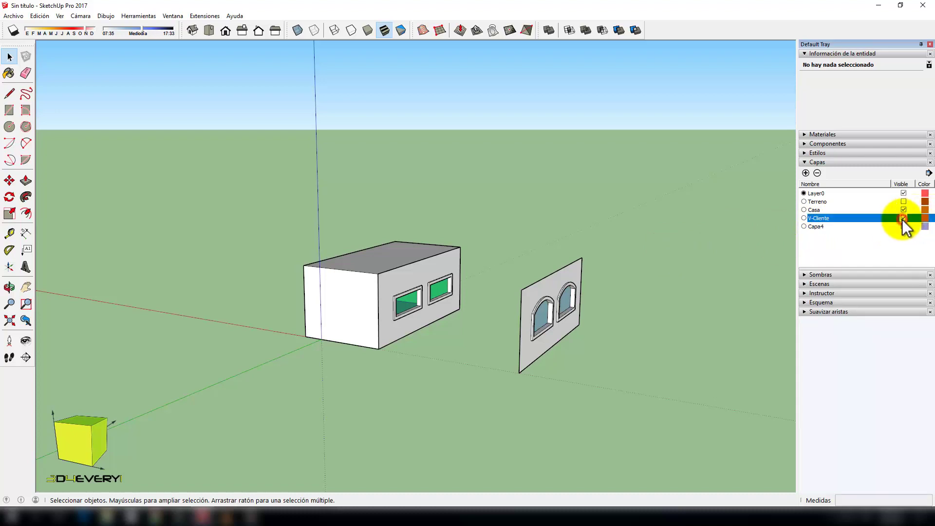
Step: Assign the rectangular-window wall group to the V-Cliente layer in Entity Info
click(416, 274)
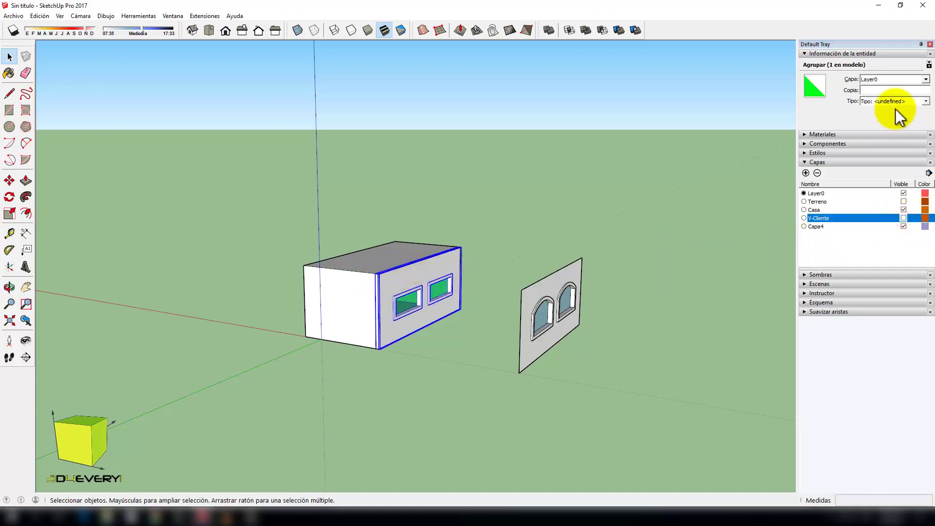
click(894, 79)
click(883, 113)
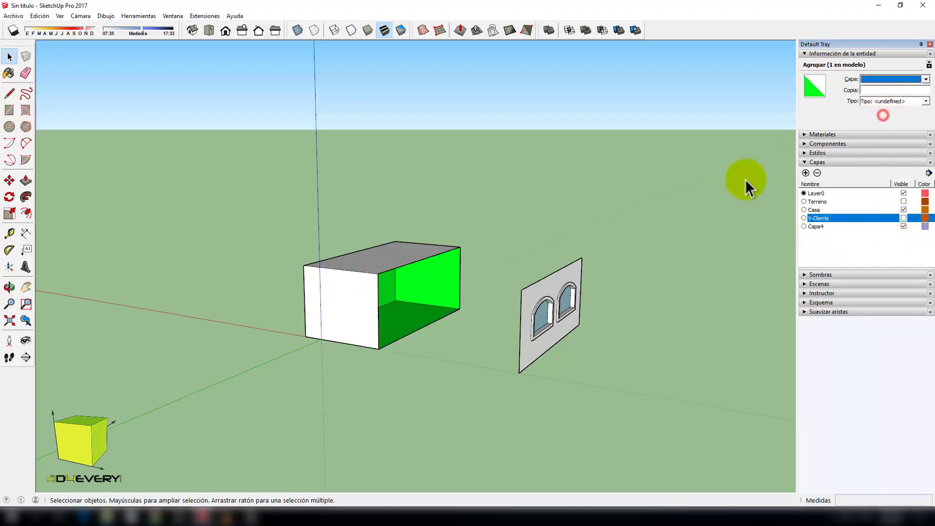
click(530, 357)
Step: Move the arched-window wall by its bottom corner onto the house's open side
key(m)
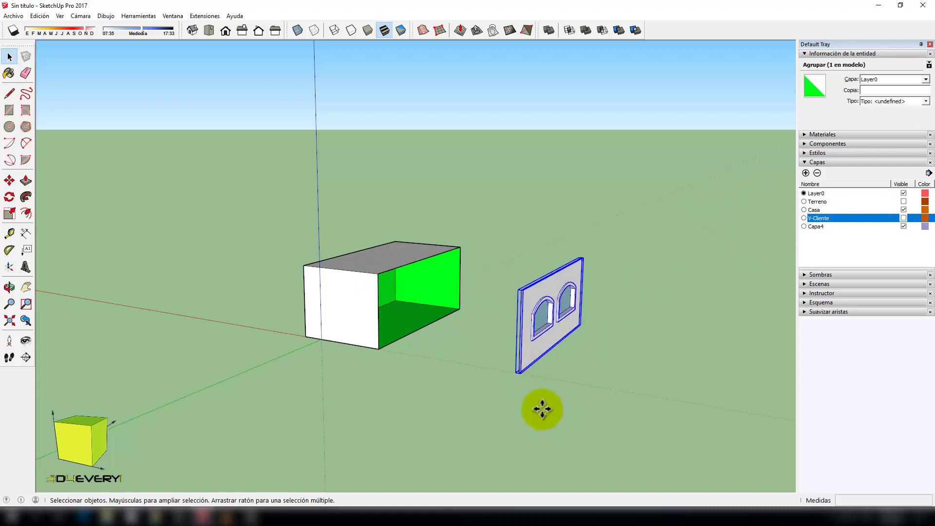
click(518, 373)
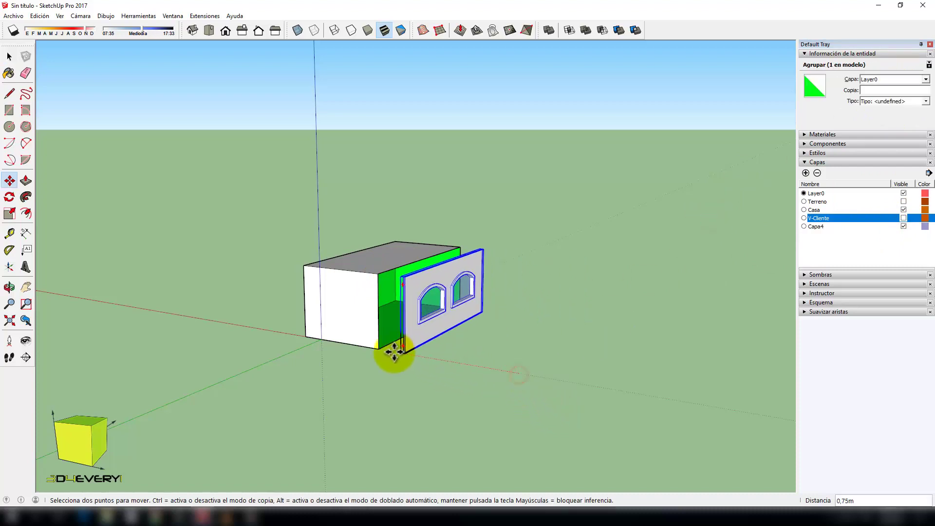
click(377, 348)
scroll(371, 355, up, 2)
scroll(425, 340, up, 3)
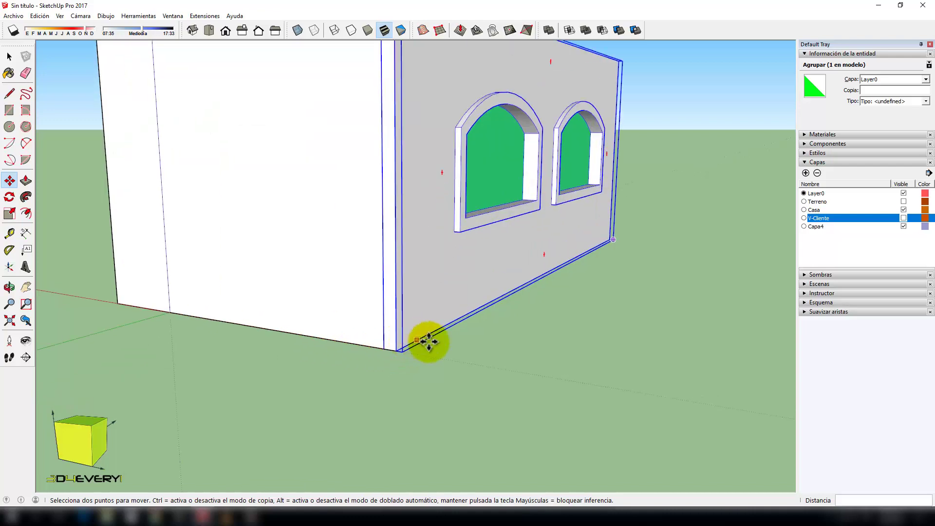
scroll(434, 345, up, 2)
scroll(460, 349, down, 1)
scroll(508, 371, down, 3)
scroll(501, 371, down, 2)
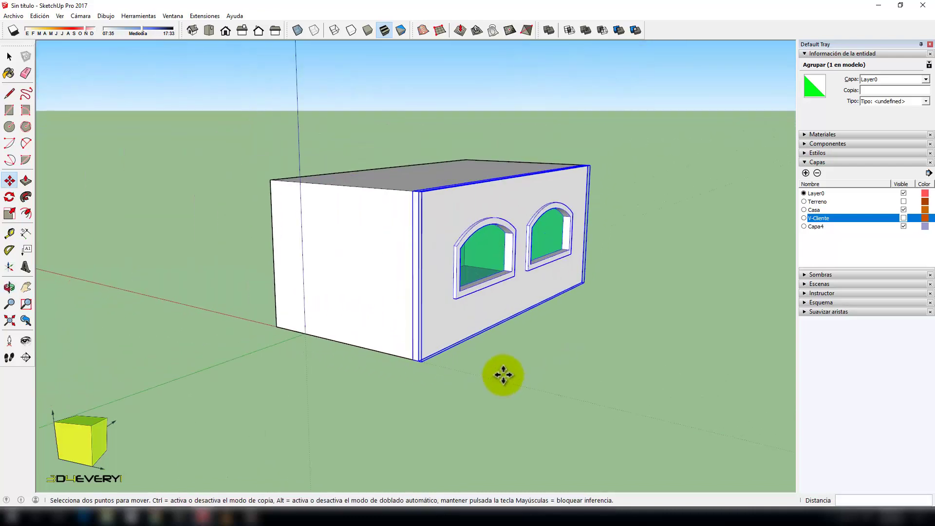
key(space)
click(819, 226)
text(V-Arquitecto)
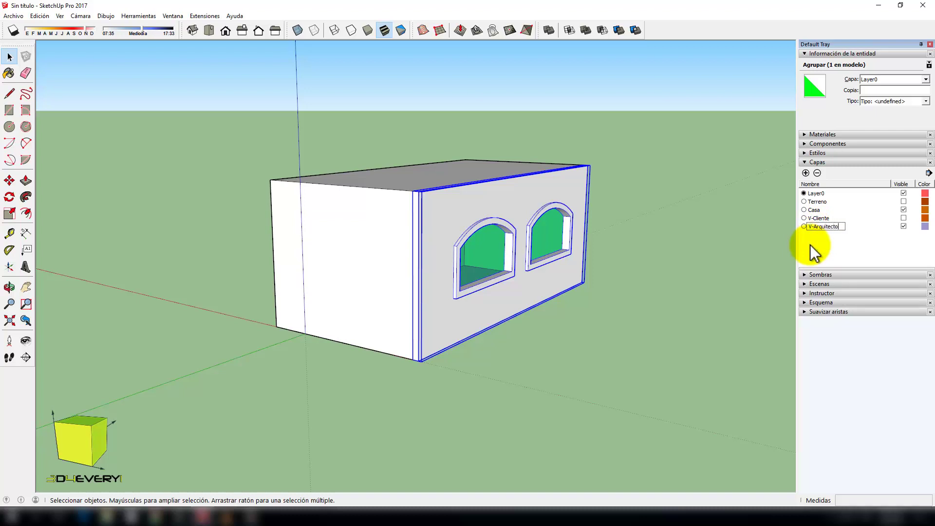
Step: Name Capa4 V-Arquitecto, hide it, and assign the arched-window wall to it
key(Return)
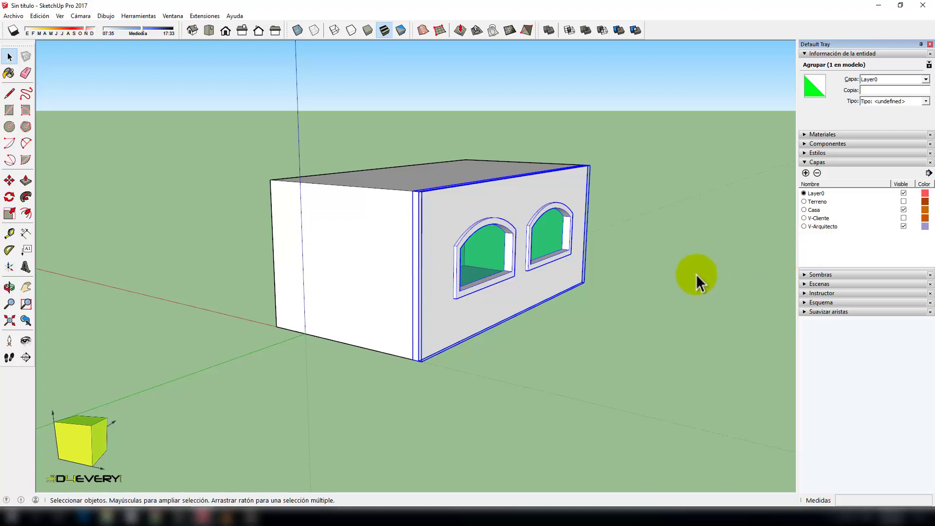
click(903, 226)
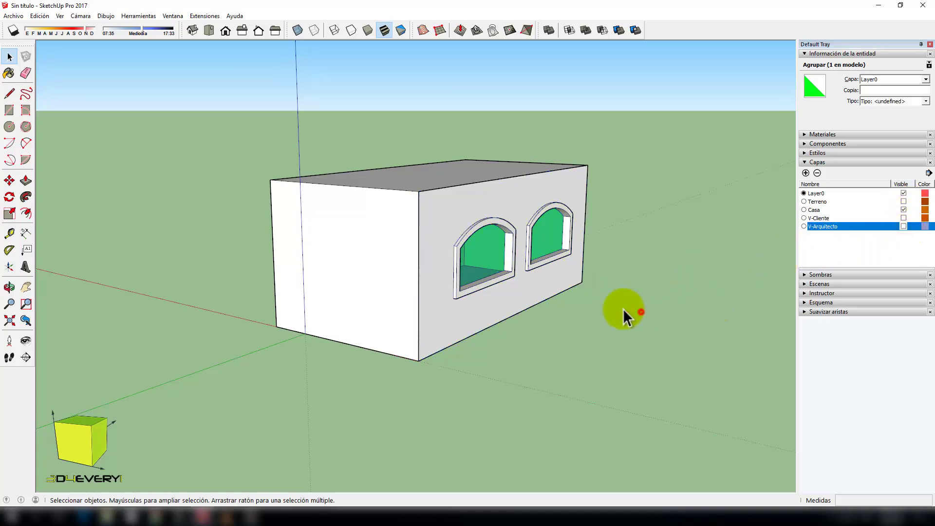
click(536, 275)
click(887, 79)
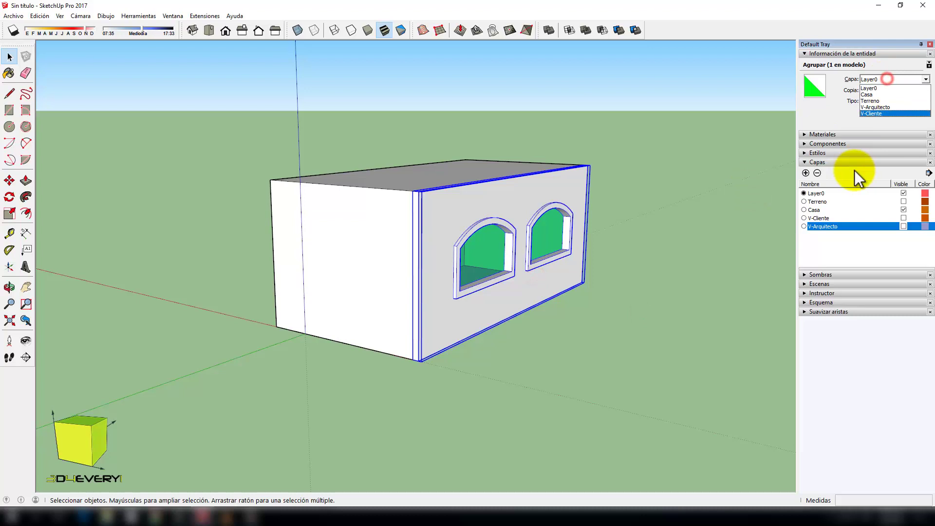
click(886, 107)
click(753, 227)
mouse_move(672, 342)
middle_down()
mouse_move(636, 334)
mouse_move(642, 348)
mouse_move(615, 375)
mouse_move(598, 369)
middle_up()
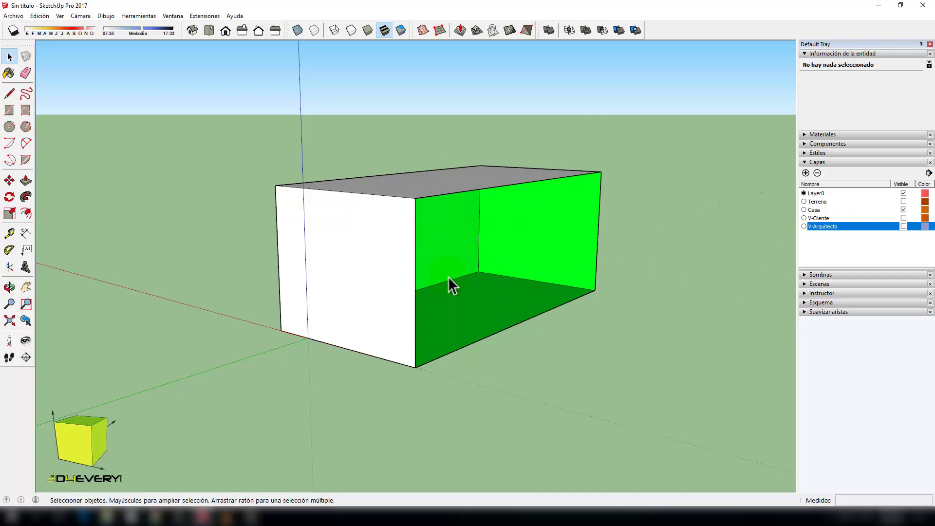
drag(866, 250, 854, 230)
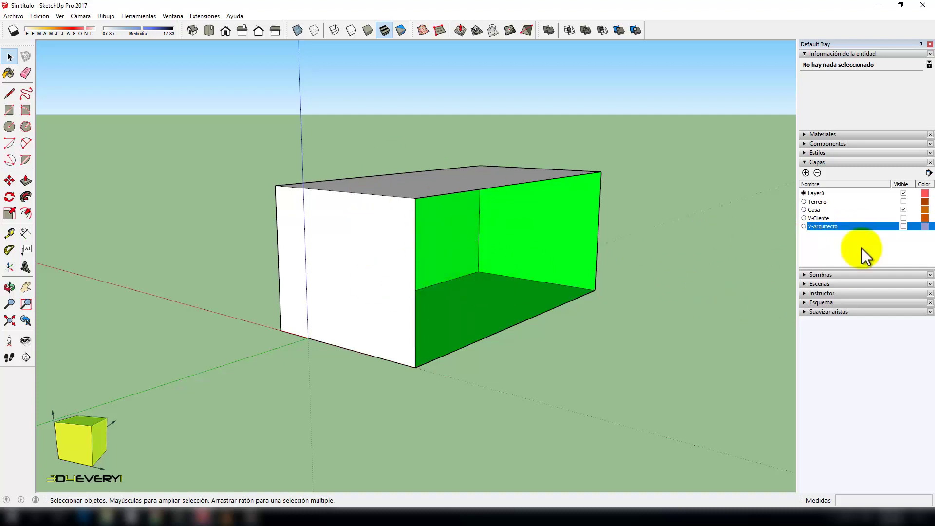
Step: Make the Terreno layer visible and select the green ground group
click(903, 201)
middle_drag(616, 320, 622, 339)
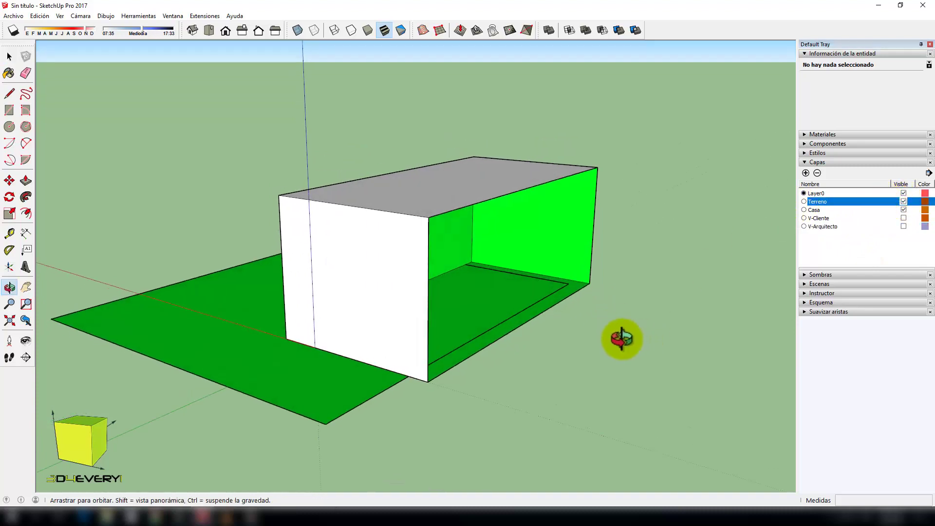
drag(622, 338, 624, 335)
key(space)
scroll(619, 315, down, 2)
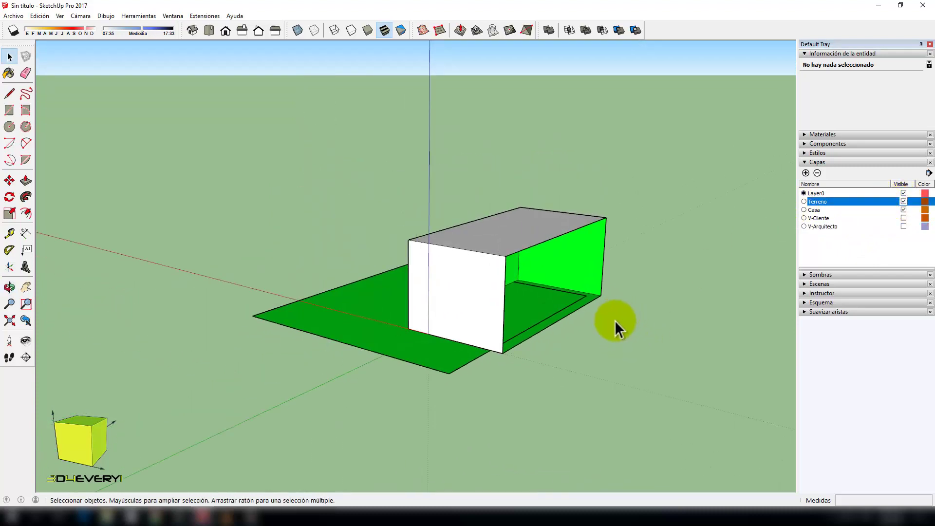
click(417, 352)
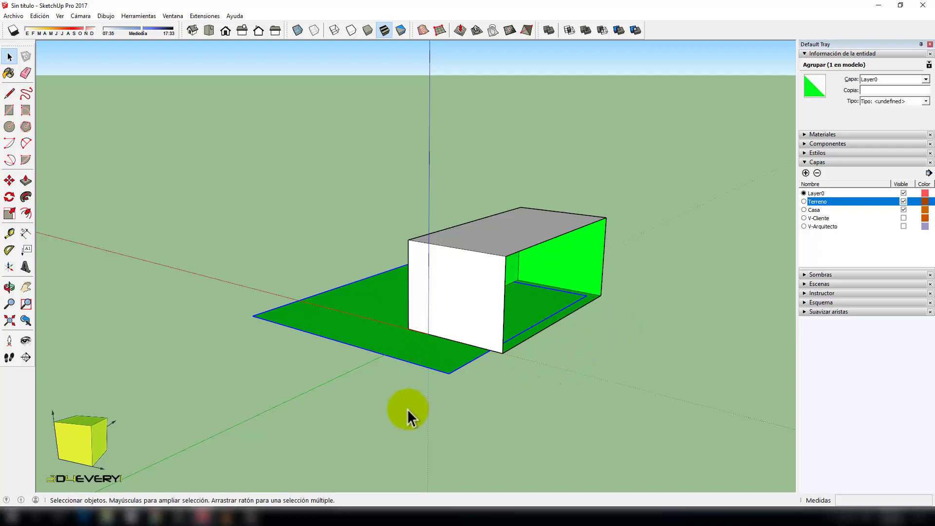
key(m)
click(387, 395)
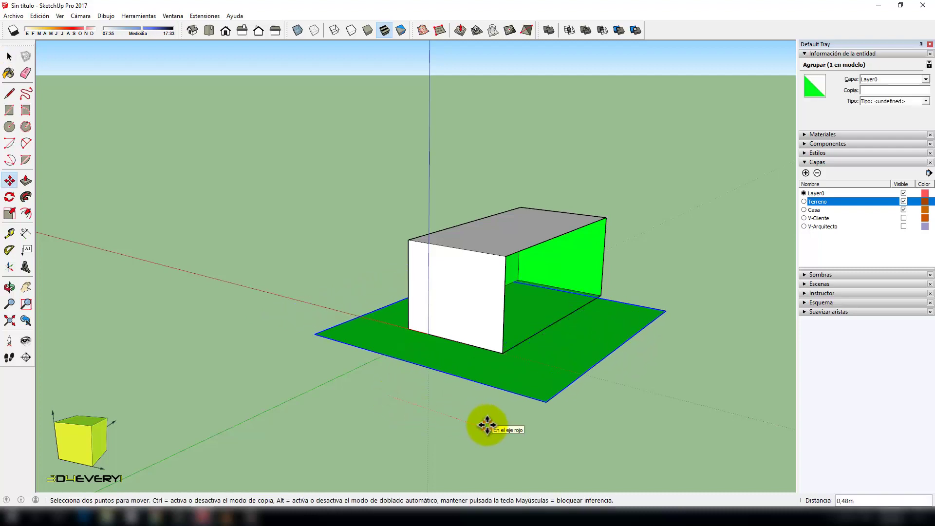
click(487, 425)
Step: Scale the ground plane wider along the red and green axes
key(s)
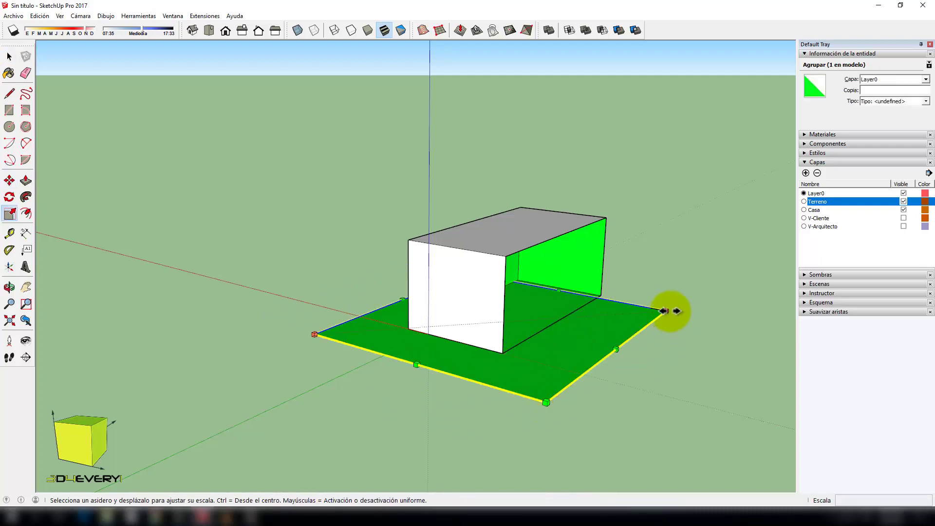
drag(663, 310, 725, 270)
drag(565, 289, 629, 263)
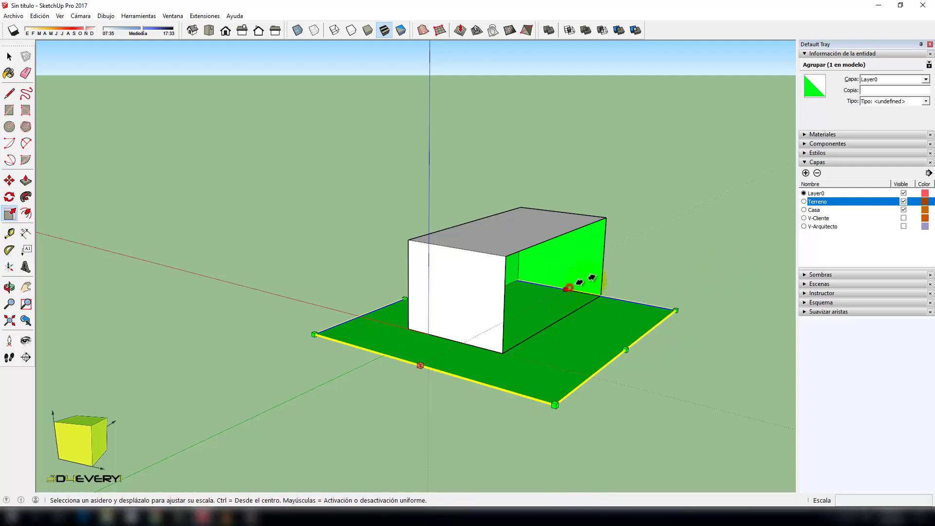
drag(648, 334, 695, 331)
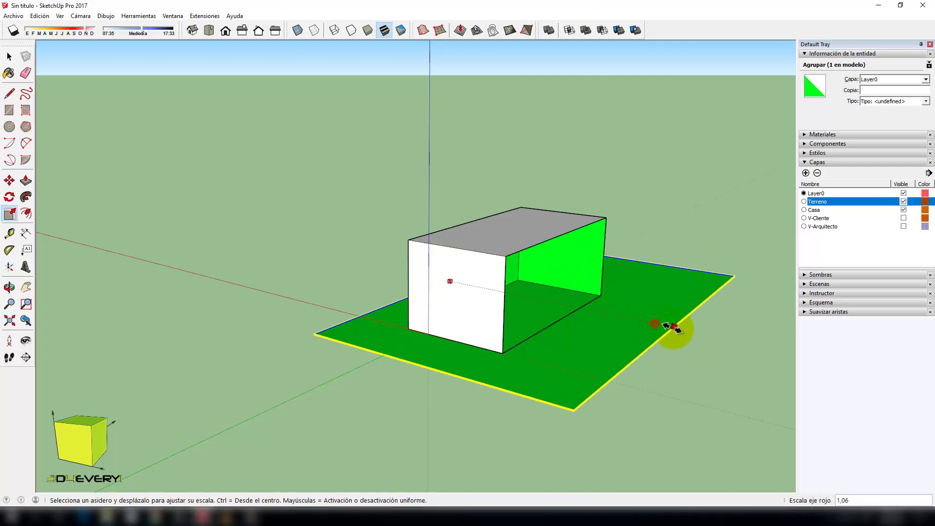
key(space)
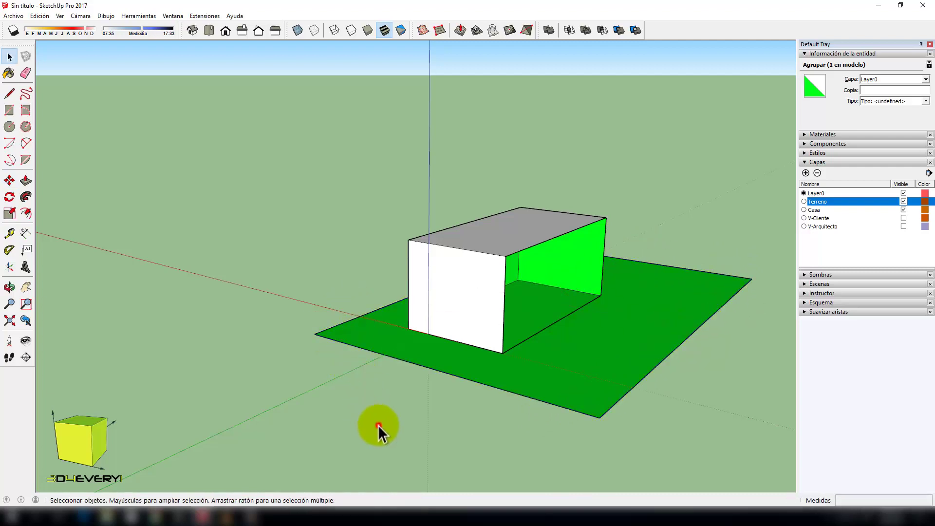
click(424, 395)
mouse_move(425, 396)
middle_down()
mouse_move(355, 353)
mouse_move(371, 392)
middle_up()
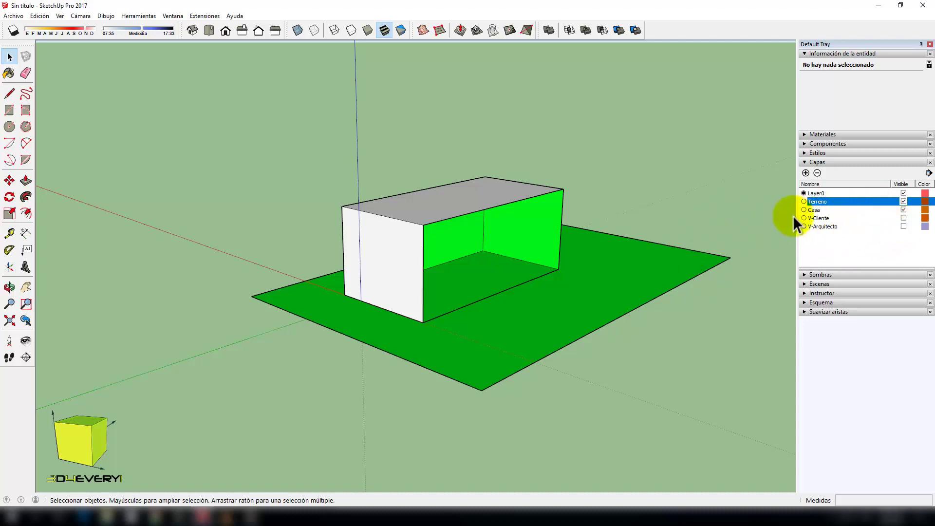
Step: Show the V-Arquitecto arched windows and hide the V-Cliente windows
click(903, 218)
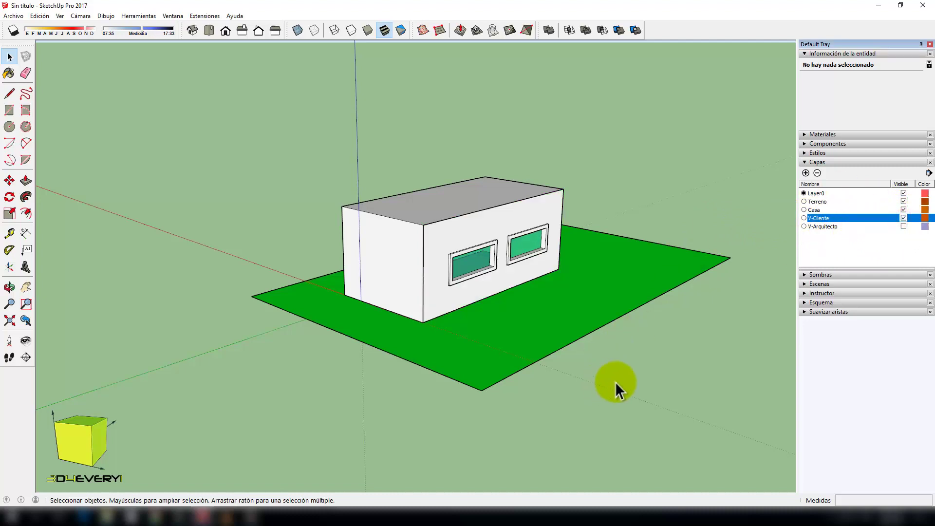
middle_drag(615, 381, 661, 352)
mouse_move(594, 396)
middle_down()
mouse_move(549, 384)
mouse_move(582, 388)
middle_up()
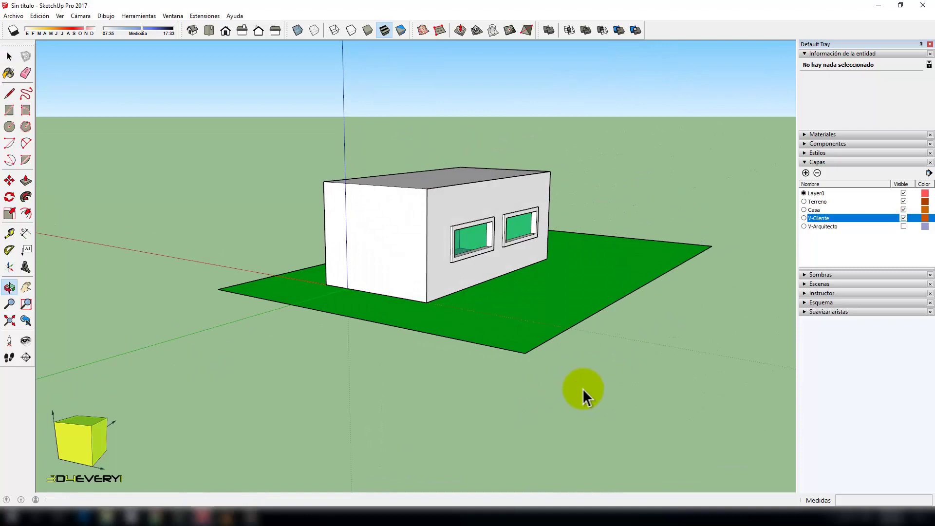
click(903, 226)
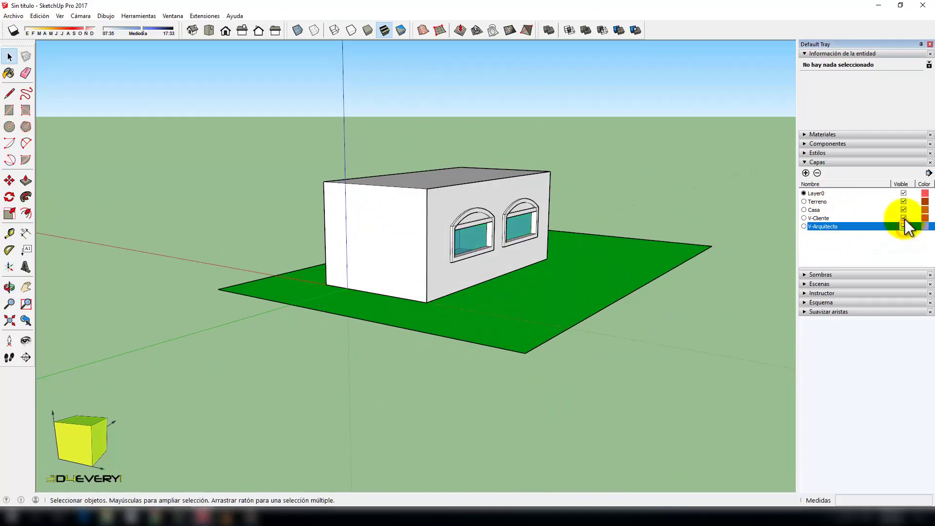
click(903, 218)
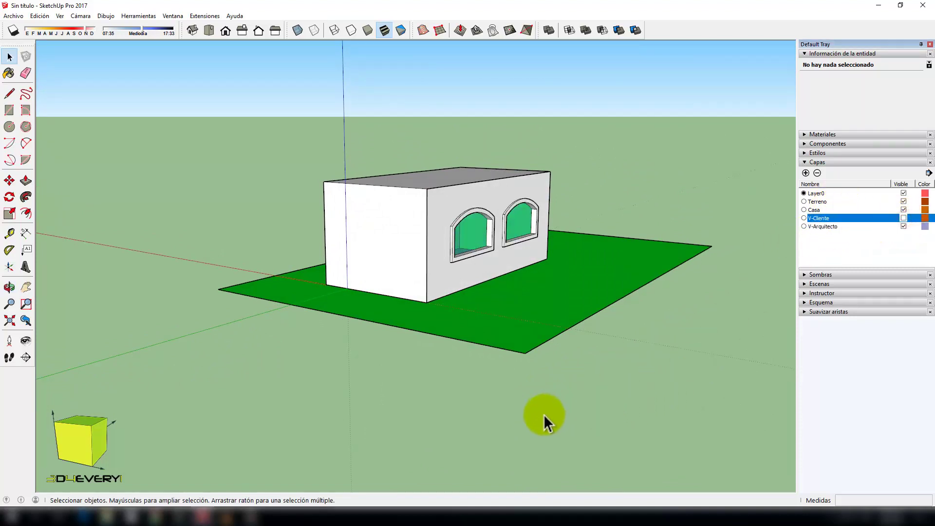
mouse_move(543, 415)
middle_down()
mouse_move(526, 422)
mouse_move(542, 429)
middle_up()
scroll(530, 392, up, 2)
Step: Zoom in and open the house group for editing
key(space)
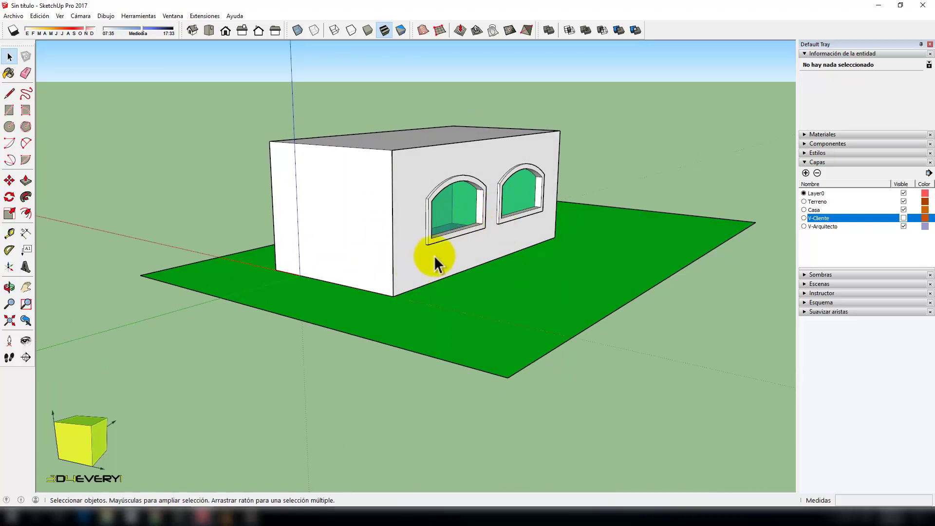
middle_drag(435, 258, 432, 260)
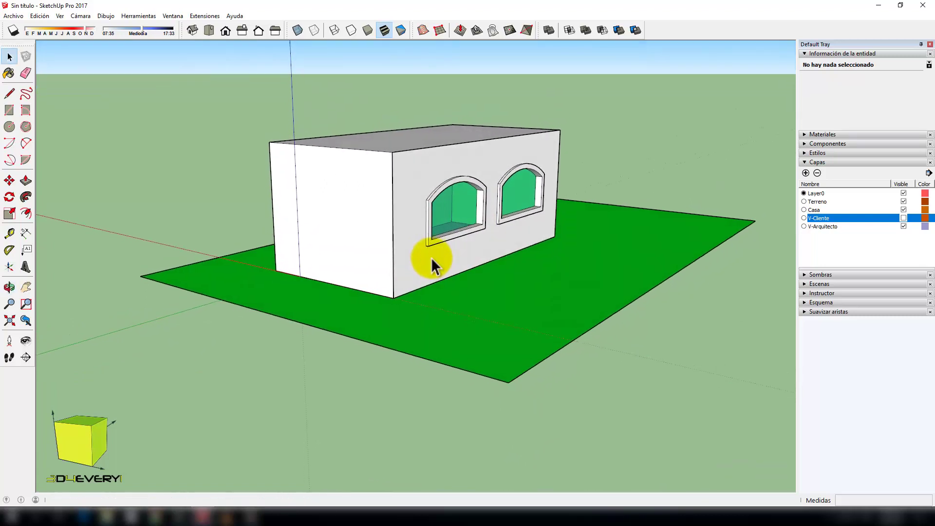
scroll(431, 258, up, 1)
scroll(434, 259, up, 1)
click(431, 261)
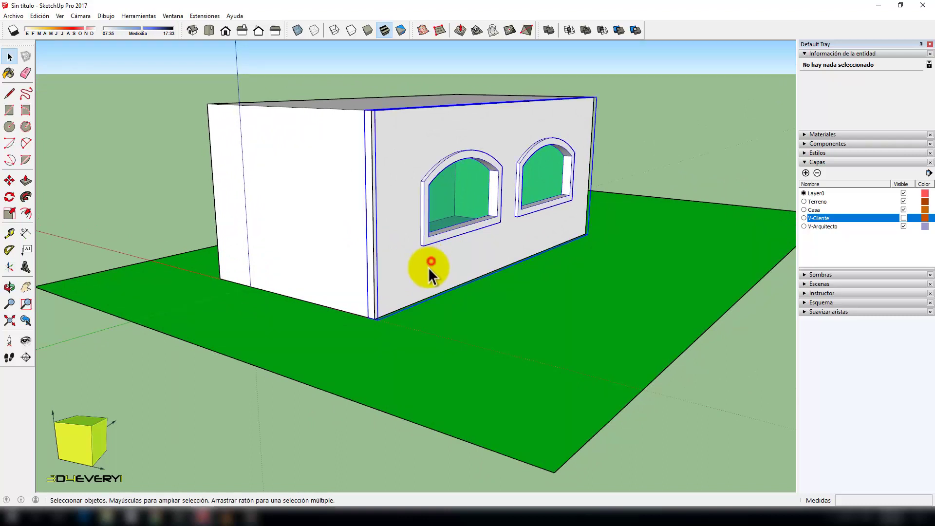
double_click(430, 263)
scroll(428, 267, up, 1)
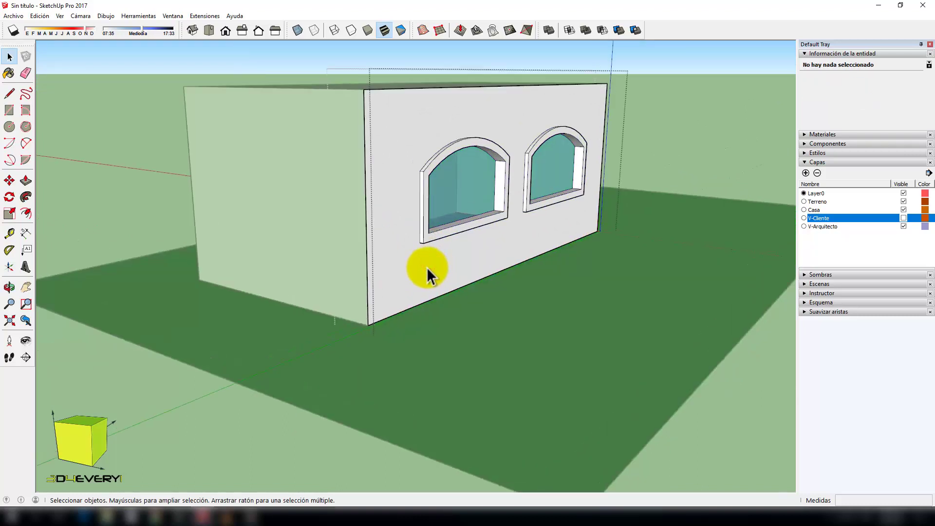
key(l)
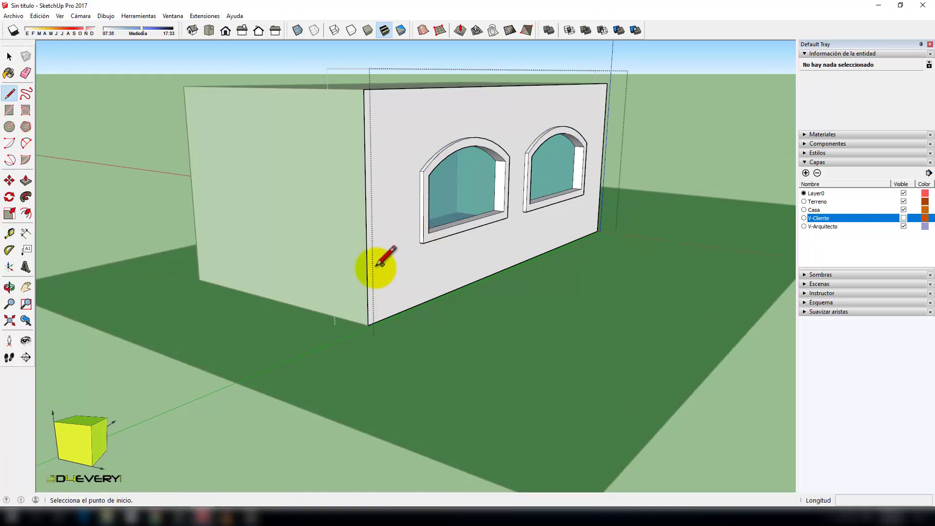
Step: Split the wall with a horizontal line and pull the lower strip out into a ledge
click(367, 265)
click(600, 193)
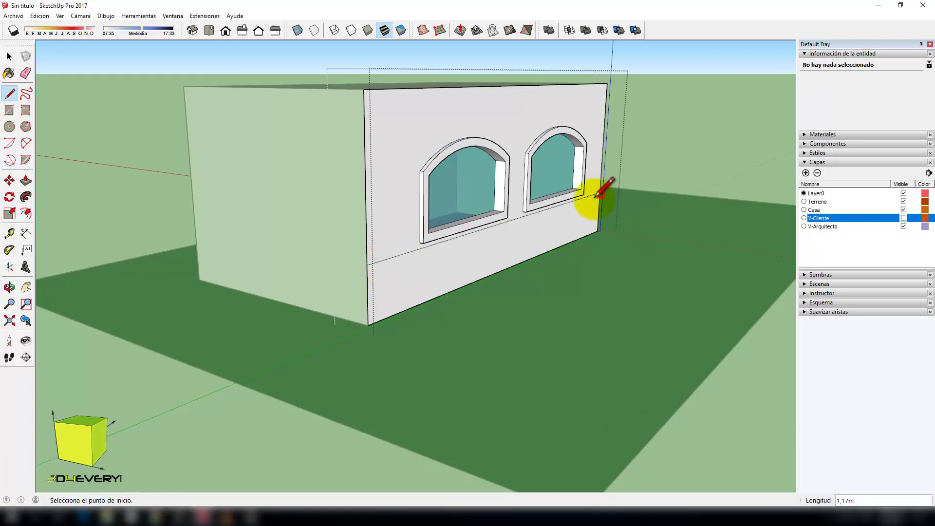
key(p)
click(527, 253)
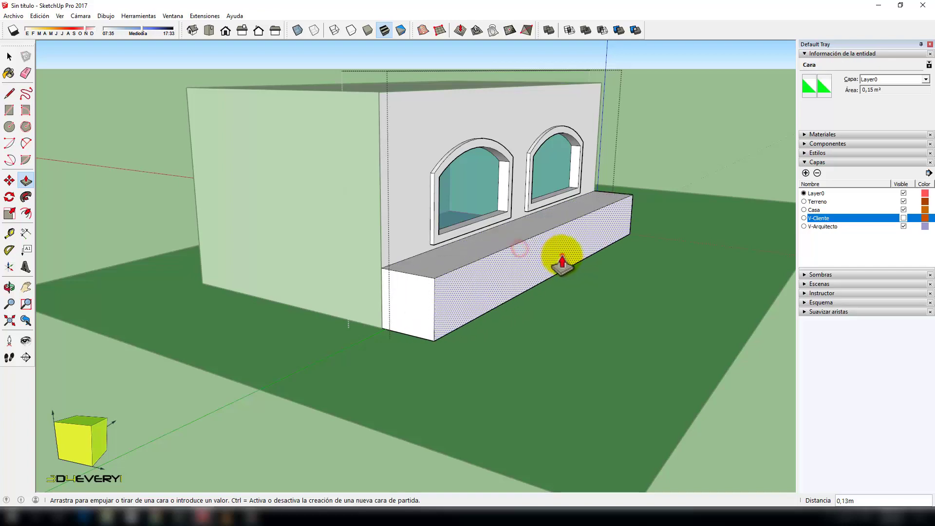
click(557, 252)
middle_drag(557, 253, 563, 257)
Step: Offset the ledge top inward and push the inner face down into a recess
key(f)
click(544, 234)
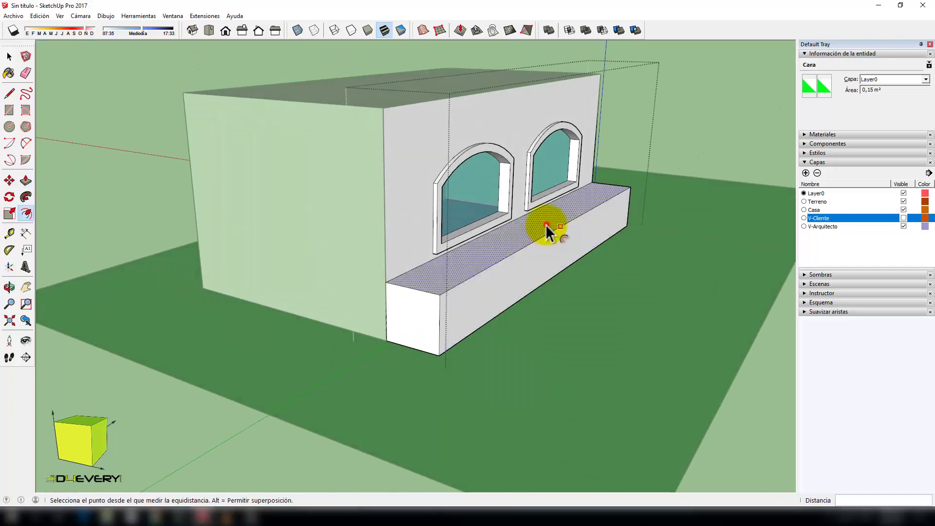
click(550, 226)
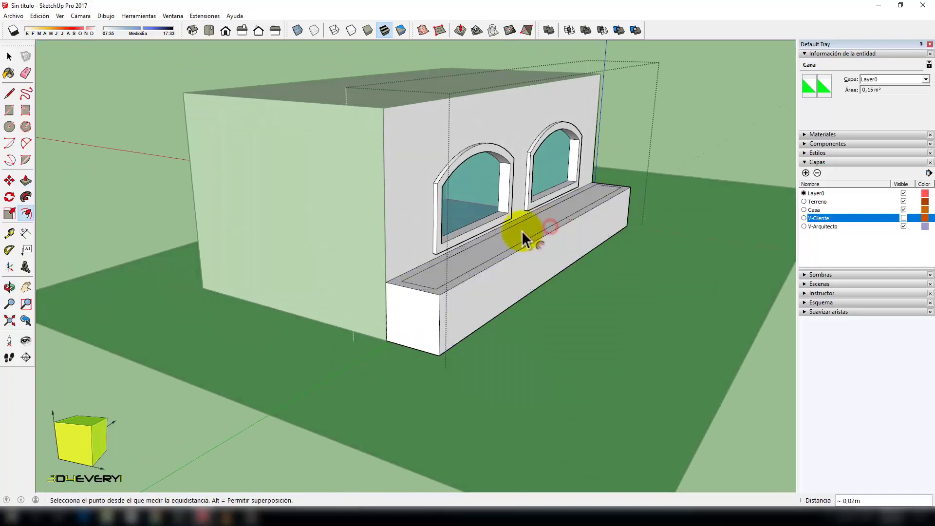
middle_drag(521, 231, 523, 241)
key(p)
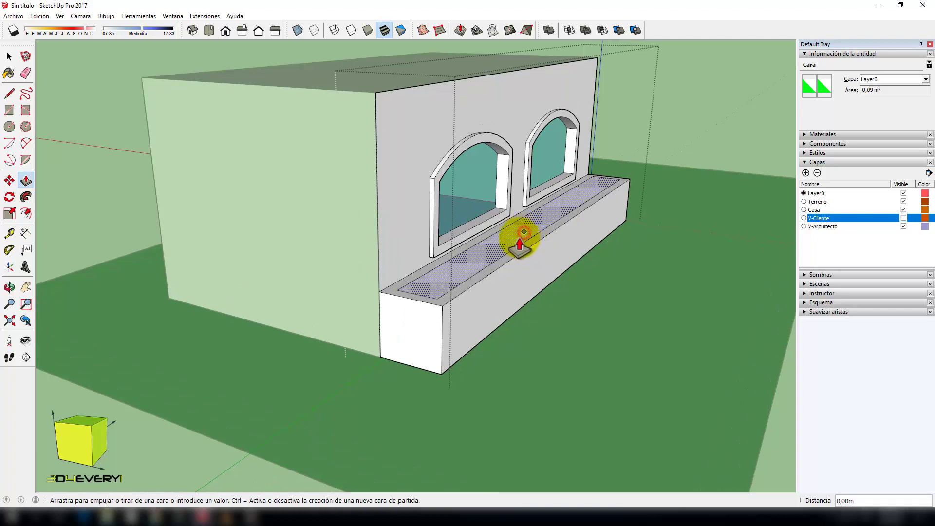
click(498, 251)
scroll(498, 251, down, 3)
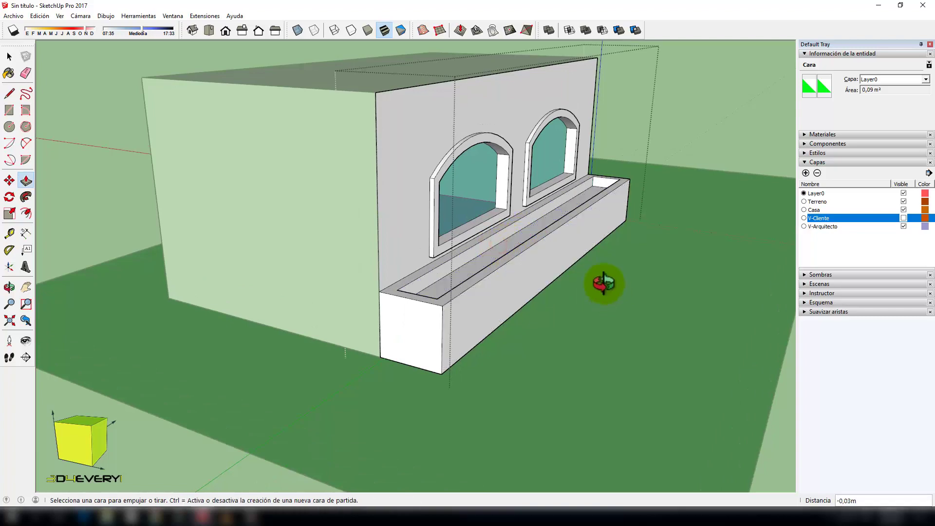
middle_drag(605, 282, 567, 265)
key(space)
scroll(772, 177, down, 2)
scroll(556, 228, up, 2)
scroll(555, 229, down, 3)
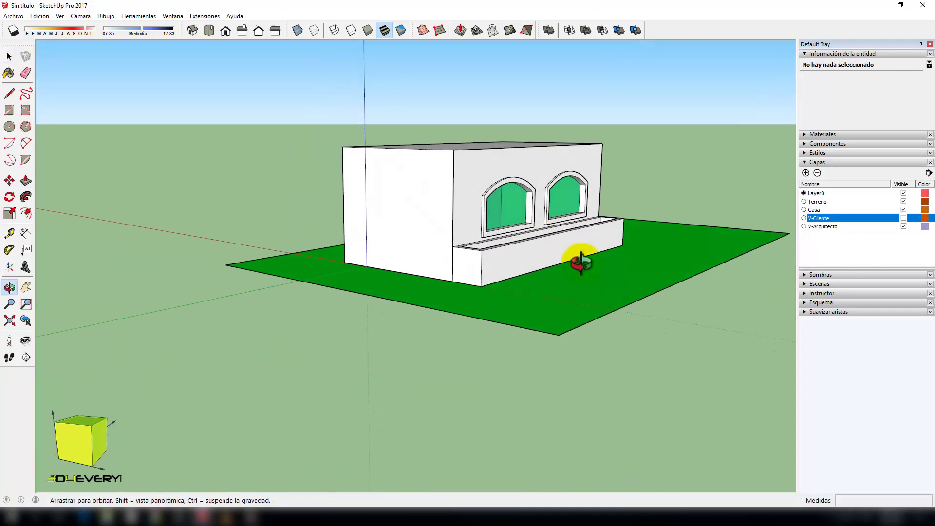
Step: Toggle V-Cliente and V-Arquitecto visibility to compare rectangular and arched window options
click(903, 218)
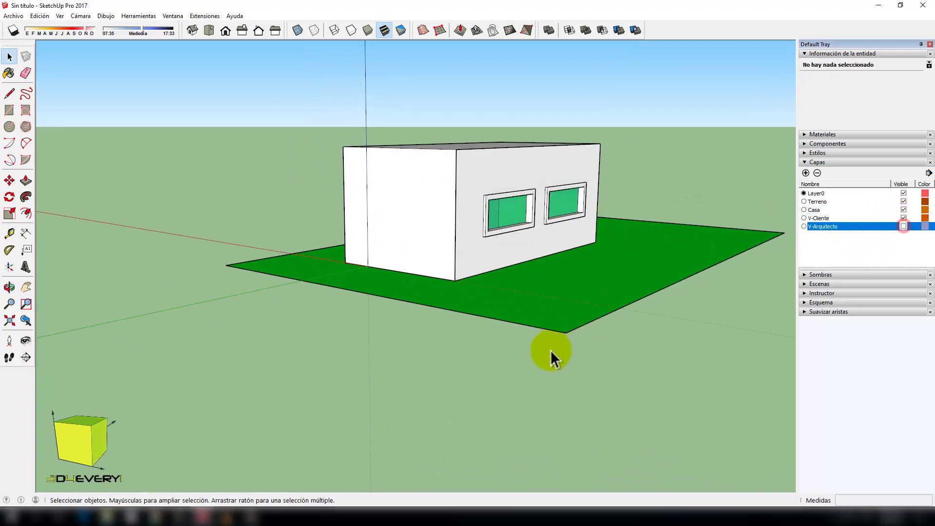
mouse_move(550, 350)
middle_down()
mouse_move(576, 349)
mouse_move(512, 373)
middle_up()
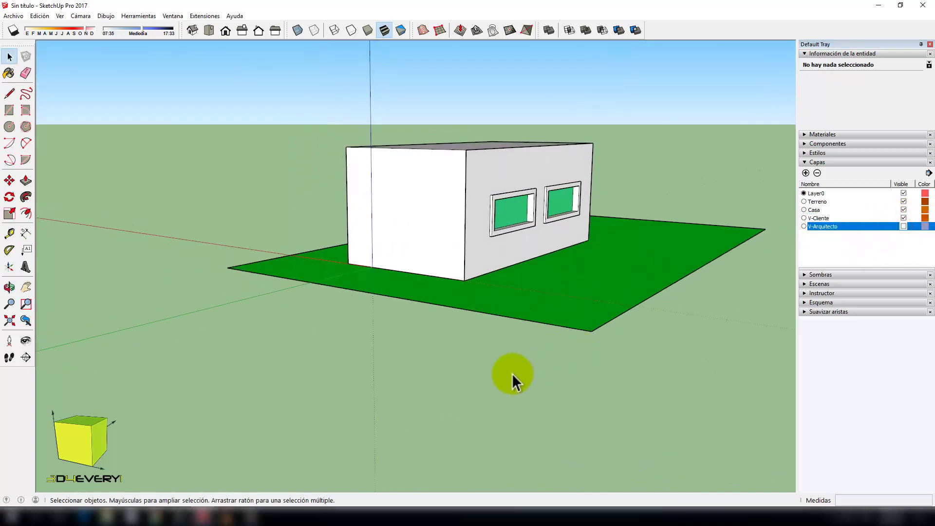
mouse_move(516, 362)
middle_down()
mouse_move(418, 353)
mouse_move(413, 369)
middle_up()
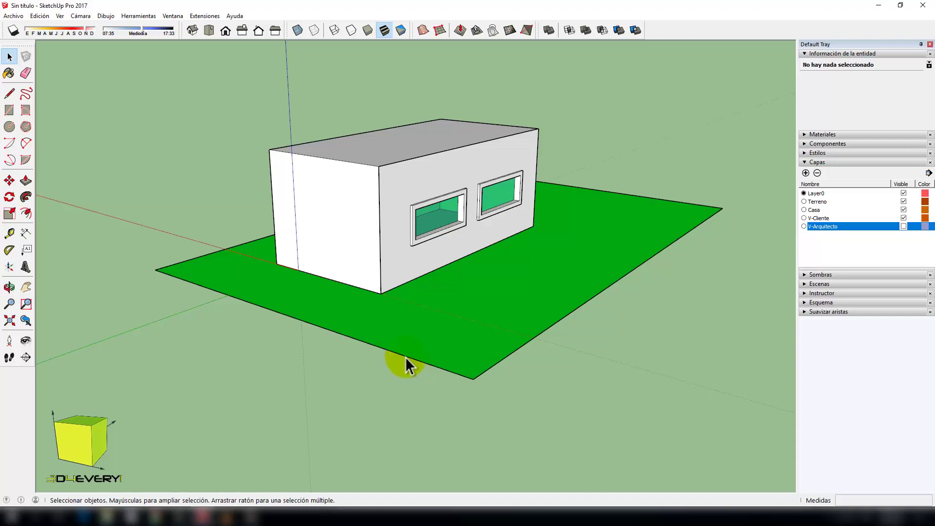
click(825, 218)
click(902, 226)
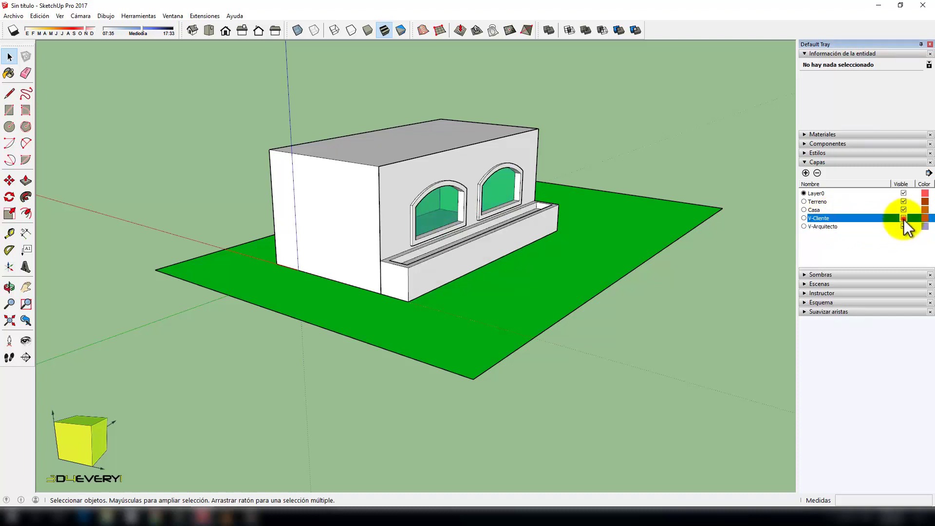
click(904, 225)
click(904, 224)
click(899, 226)
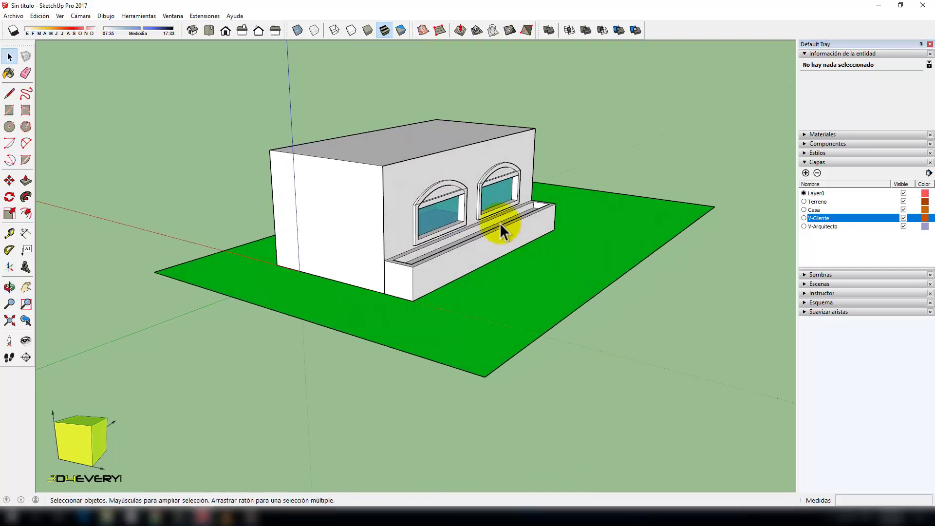
Step: Draw a small rectangle on the front wall above the windows
scroll(480, 206, up, 3)
scroll(479, 213, down, 4)
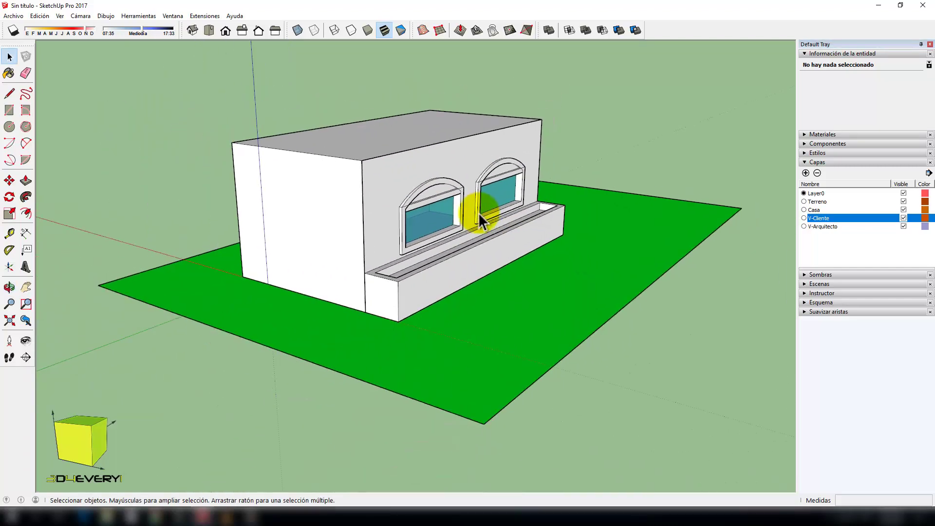
middle_drag(476, 235, 476, 239)
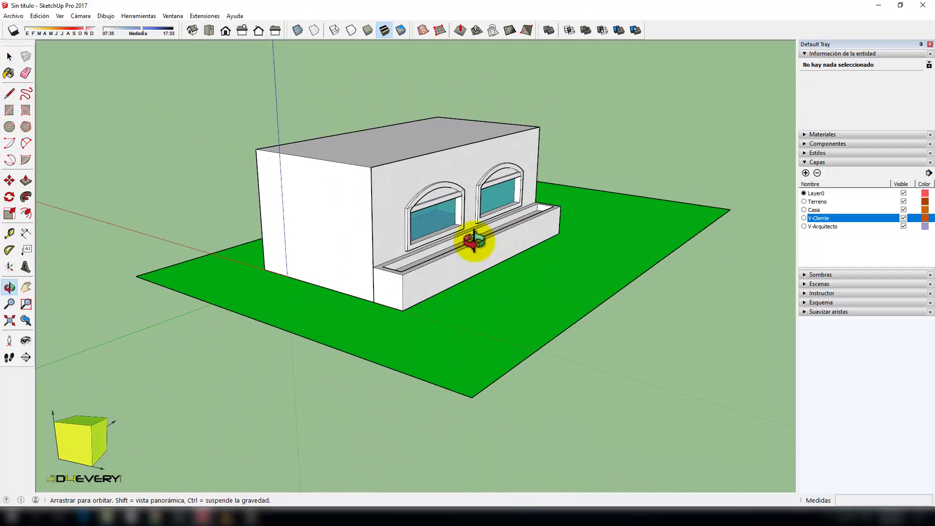
key(space)
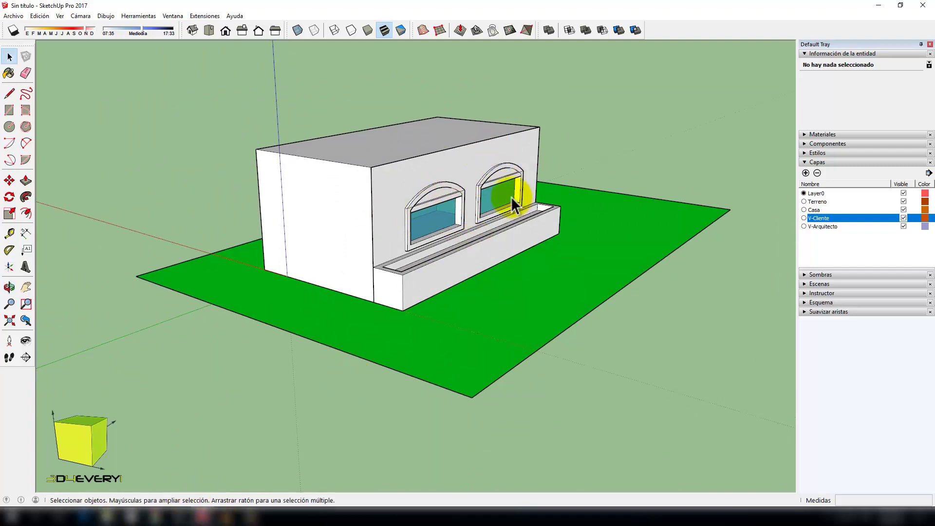
middle_drag(483, 233, 493, 224)
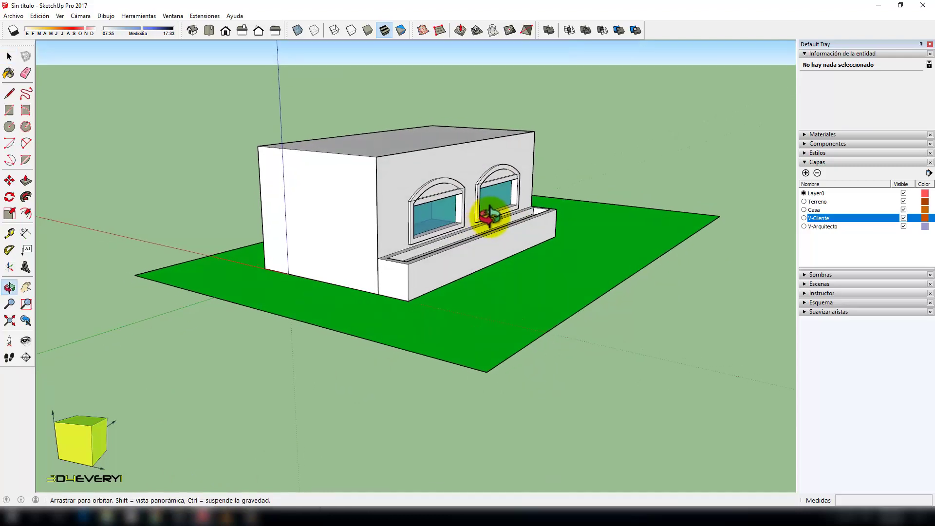
scroll(445, 162, up, 2)
scroll(445, 165, up, 3)
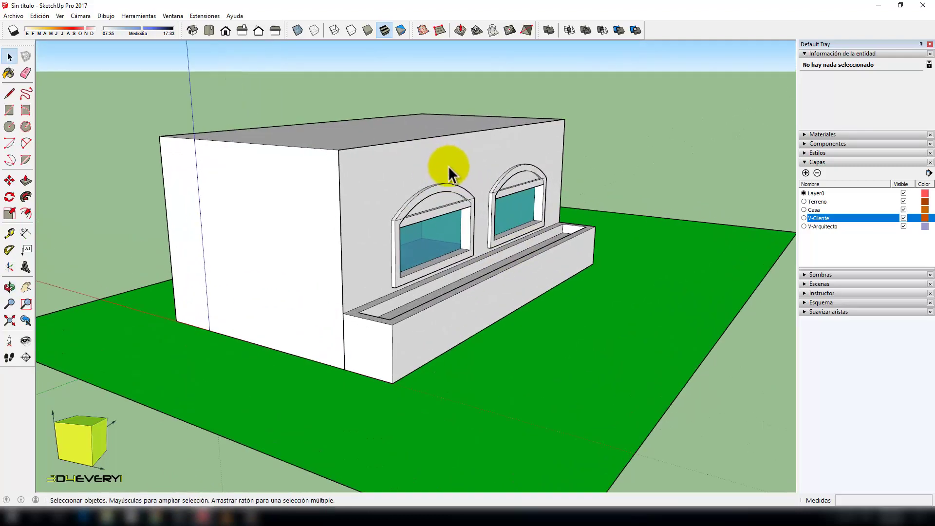
scroll(449, 173, down, 2)
mouse_move(478, 167)
middle_down()
mouse_move(441, 175)
mouse_move(457, 174)
middle_up()
scroll(459, 171, up, 2)
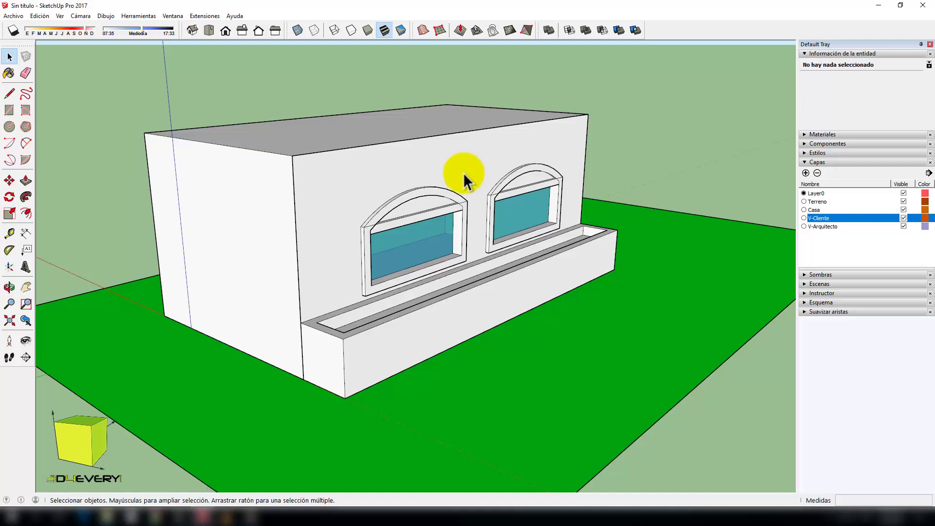
key(r)
click(470, 178)
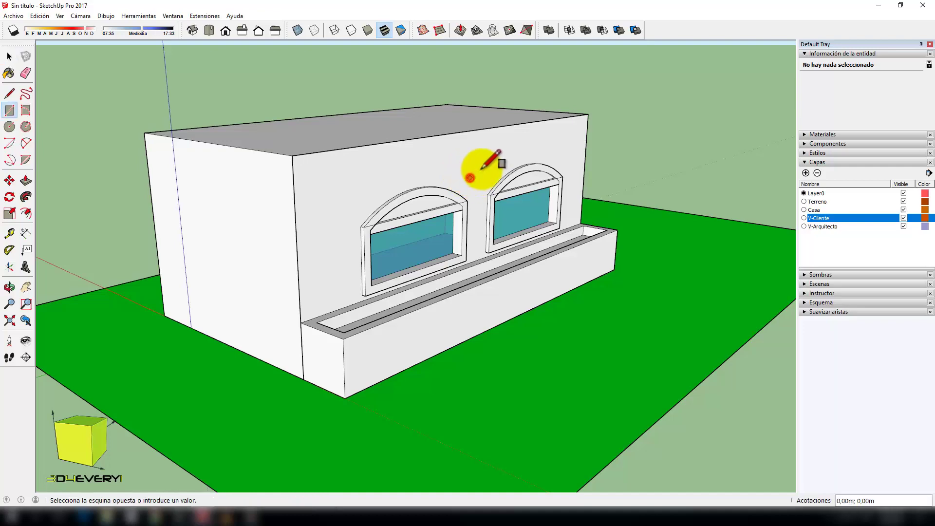
click(482, 157)
Step: Push the rectangle out 0,03m into a box and select all of it
mouse_move(483, 161)
middle_down()
mouse_move(495, 179)
mouse_move(479, 163)
middle_up()
key(p)
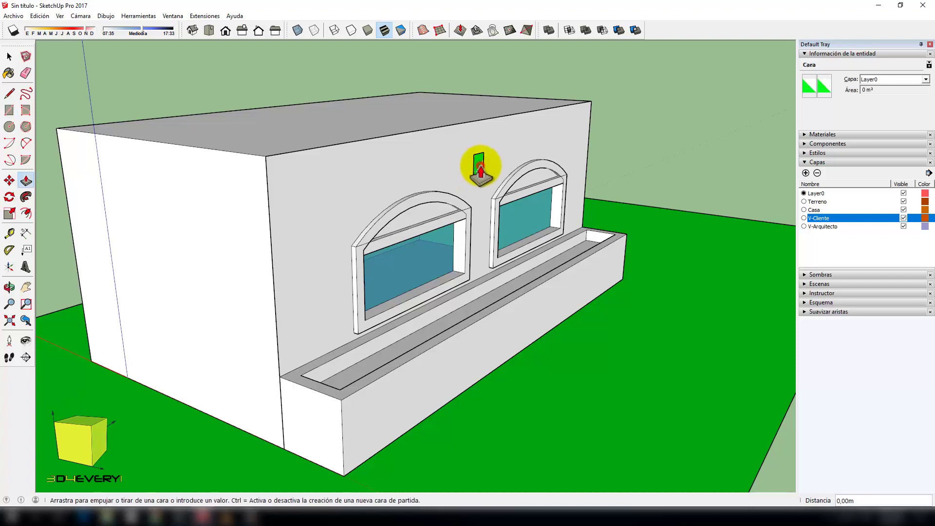
drag(480, 170, 492, 176)
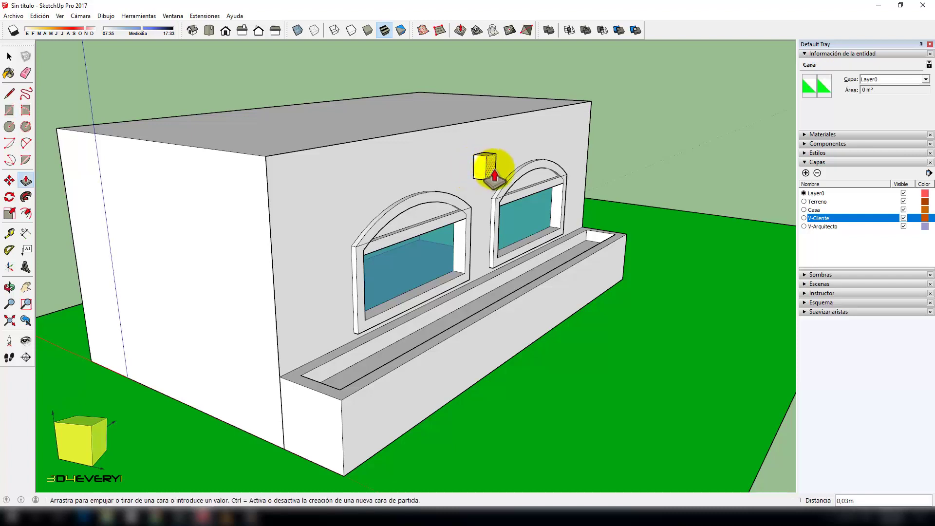
click(494, 175)
middle_drag(494, 174, 455, 184)
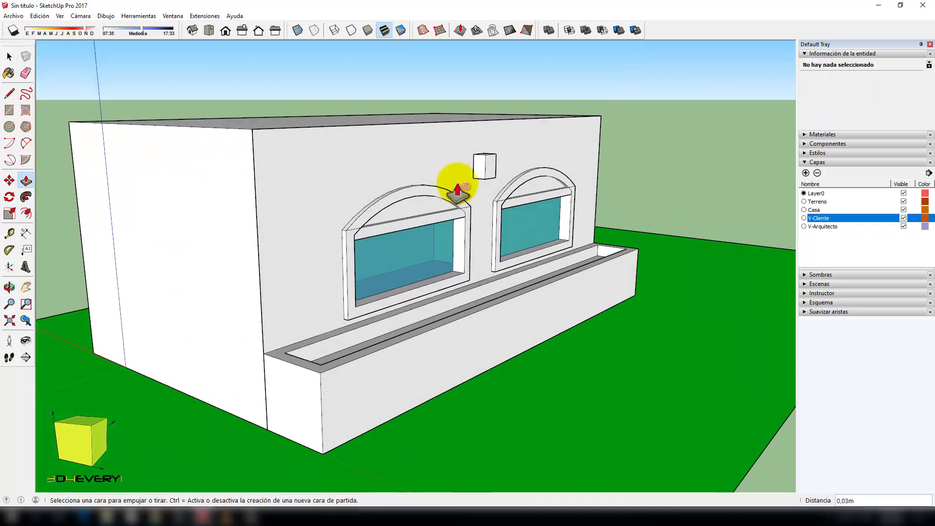
key(space)
triple_click(482, 173)
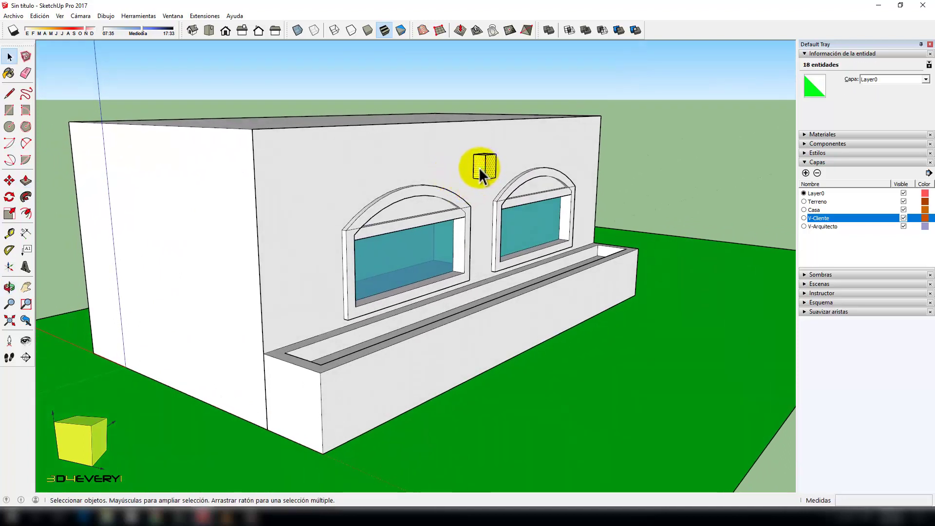
Step: Make the box a component and copy it to the wall's left and upper right
key(g)
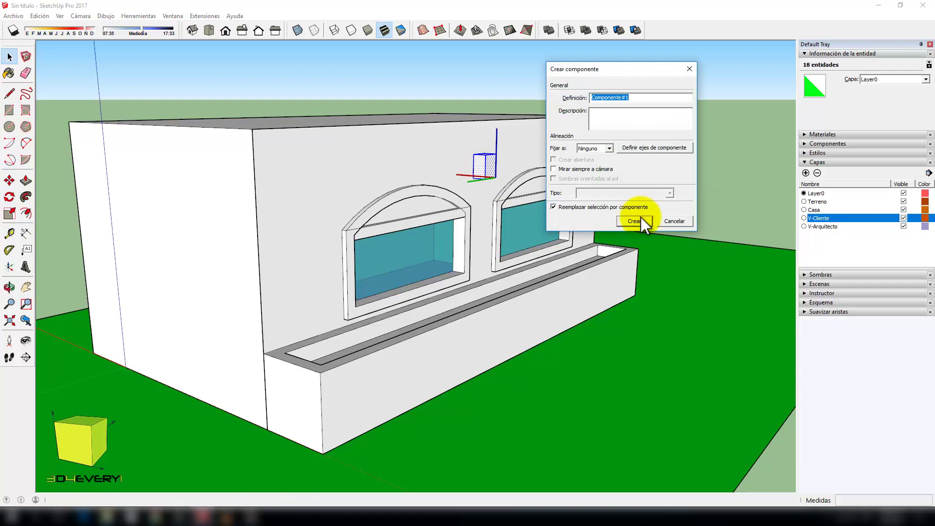
click(634, 221)
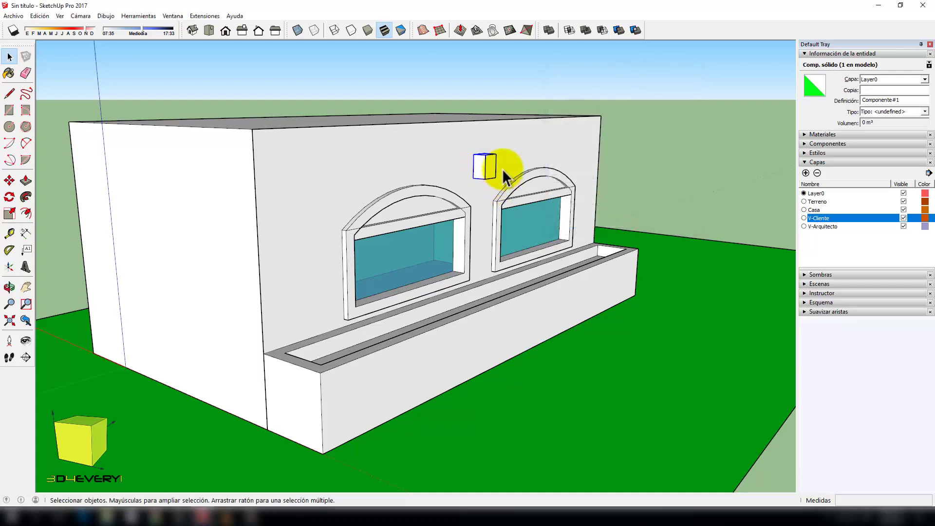
key(m)
click(488, 140)
key(ctrl)
click(324, 155)
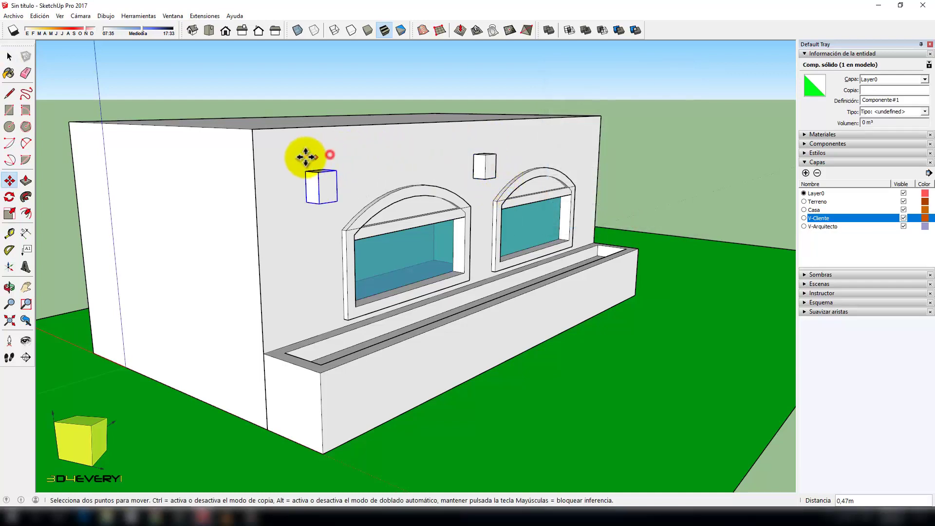
key(ctrl)
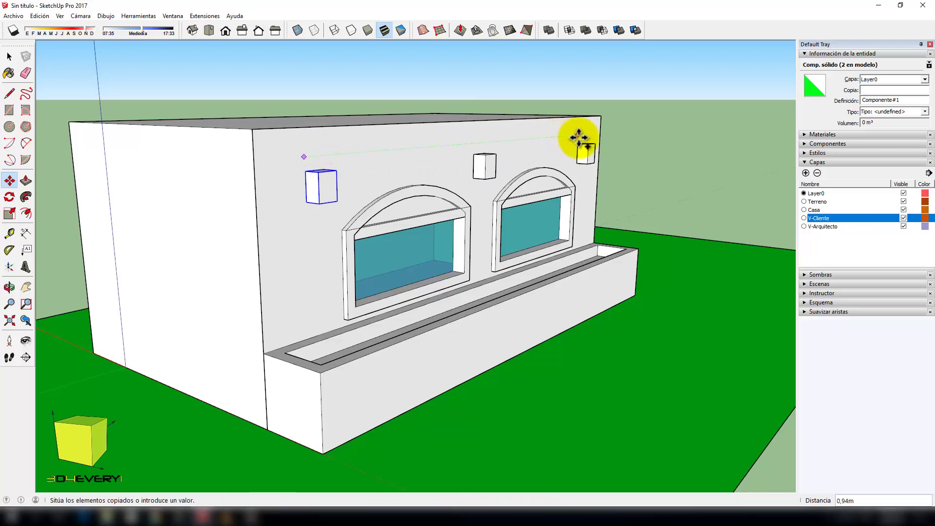
click(579, 138)
Step: Orbit to view the whole house and select one of the small wall boxes
mouse_move(447, 225)
middle_down()
mouse_move(495, 223)
mouse_move(435, 246)
mouse_move(469, 267)
mouse_move(467, 307)
middle_up()
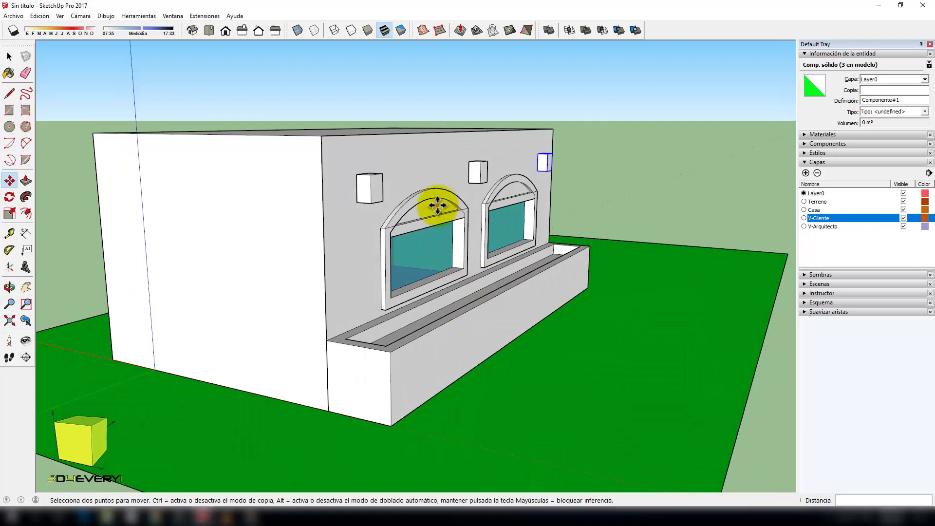
middle_drag(438, 255, 432, 253)
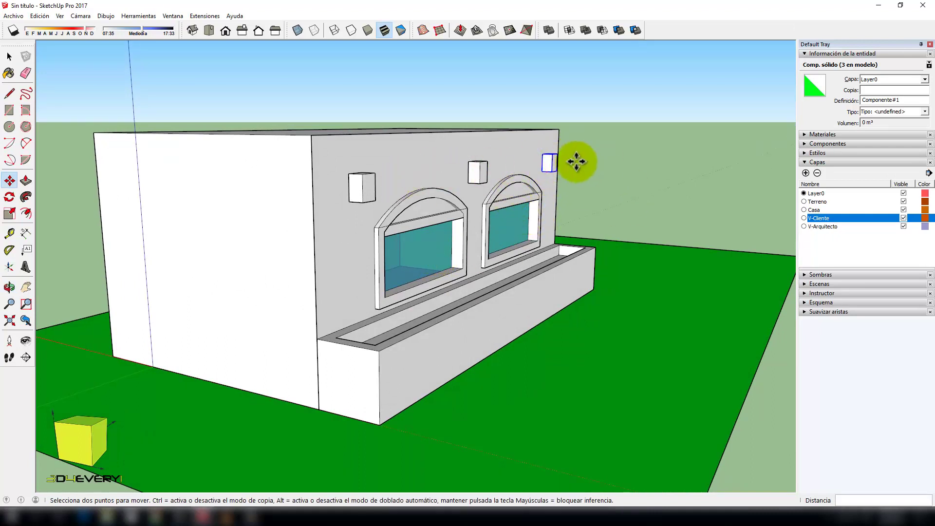
scroll(537, 158, down, 3)
middle_drag(463, 209, 416, 185)
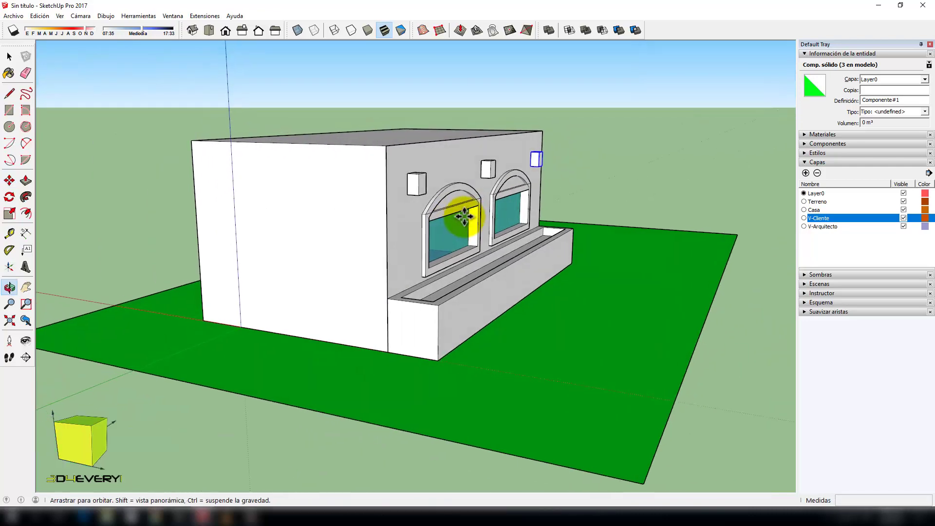
key(space)
click(488, 169)
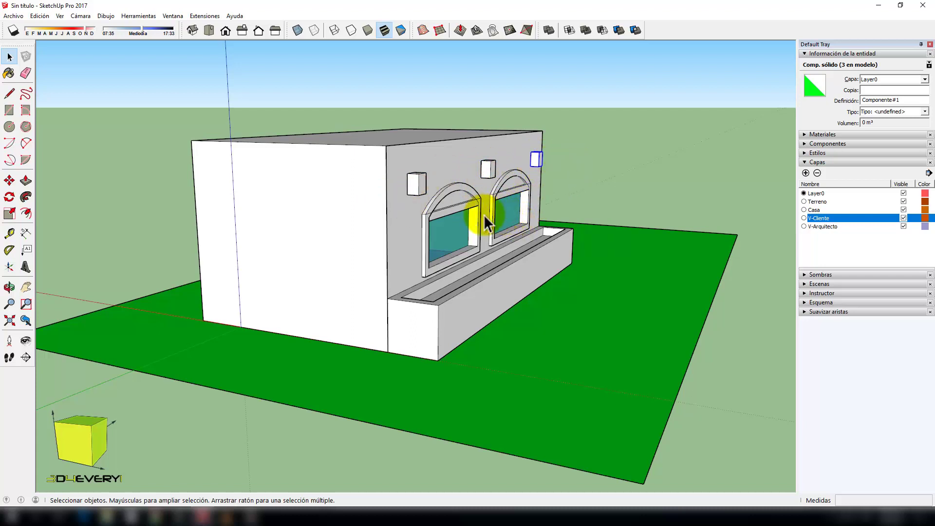
Step: Put the three small wall boxes on the Casa layer
mouse_move(483, 215)
middle_down()
mouse_move(454, 226)
mouse_move(471, 184)
middle_up()
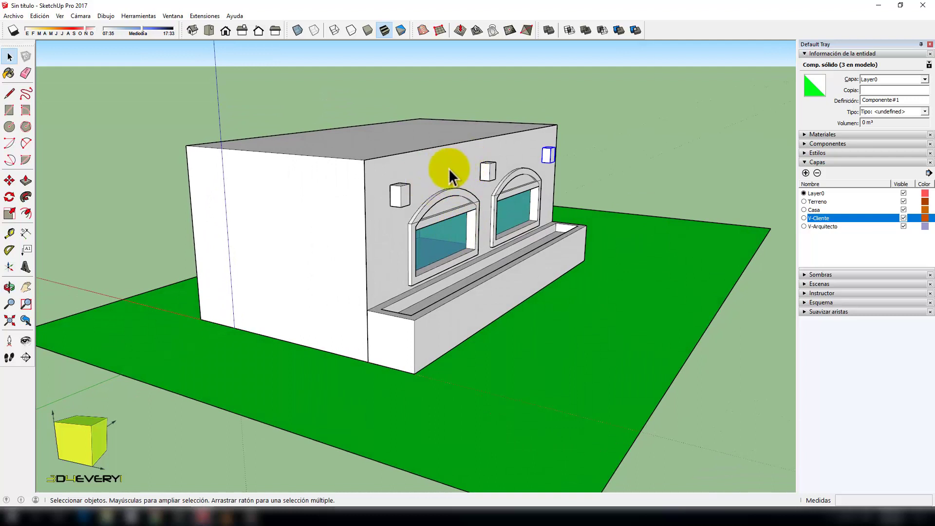
click(399, 192)
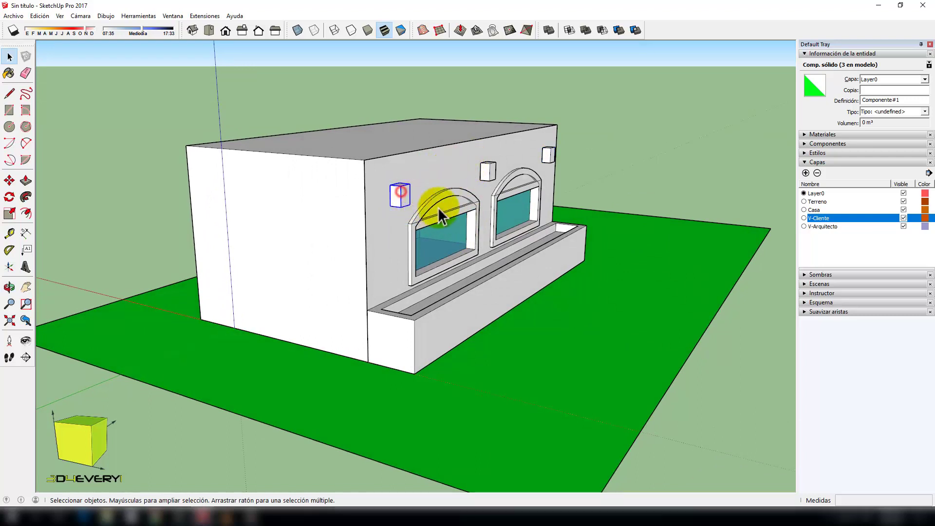
shift+click(487, 171)
shift+click(548, 154)
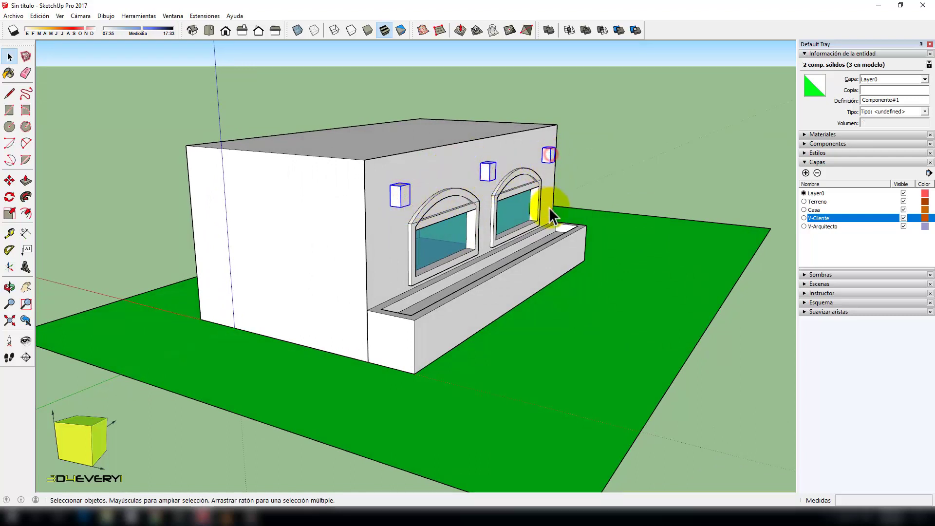
click(901, 80)
click(883, 94)
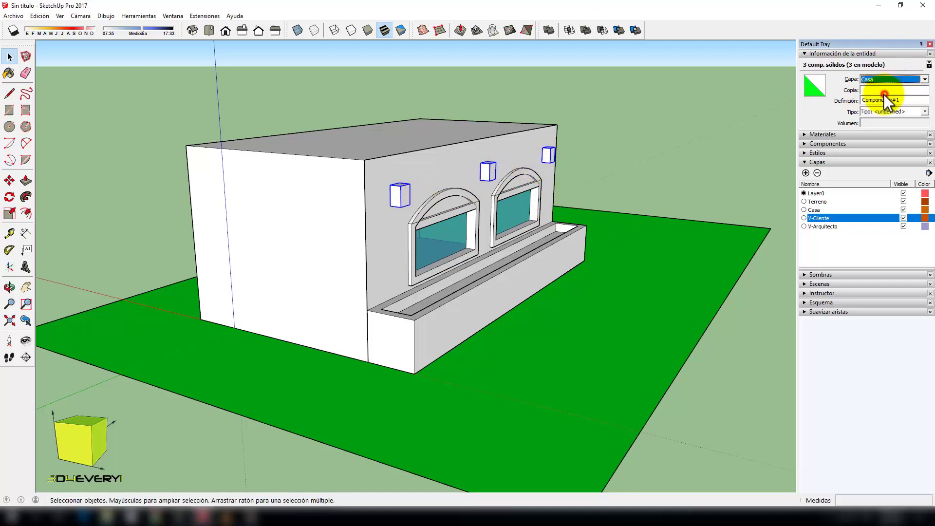
click(706, 139)
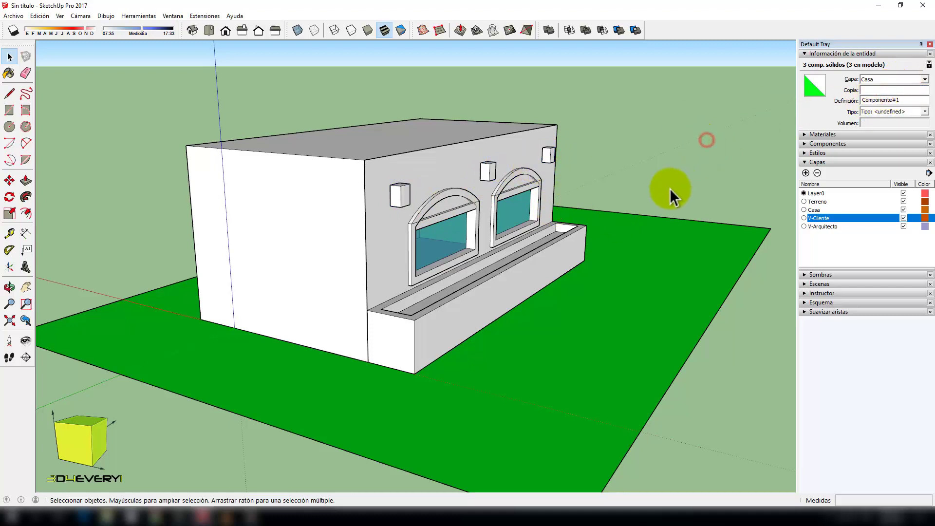
Step: Hide V-Cliente and leave the V-Arquitecto window option visible
click(904, 227)
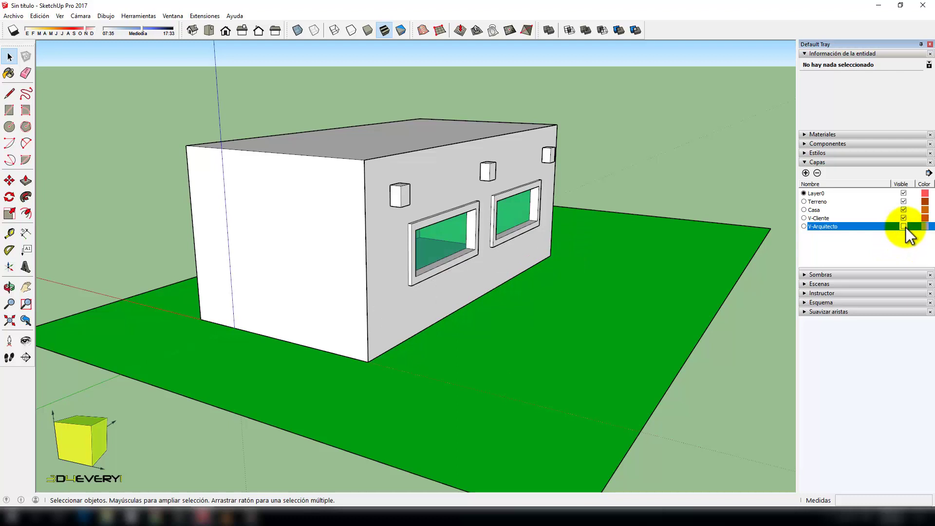
click(903, 217)
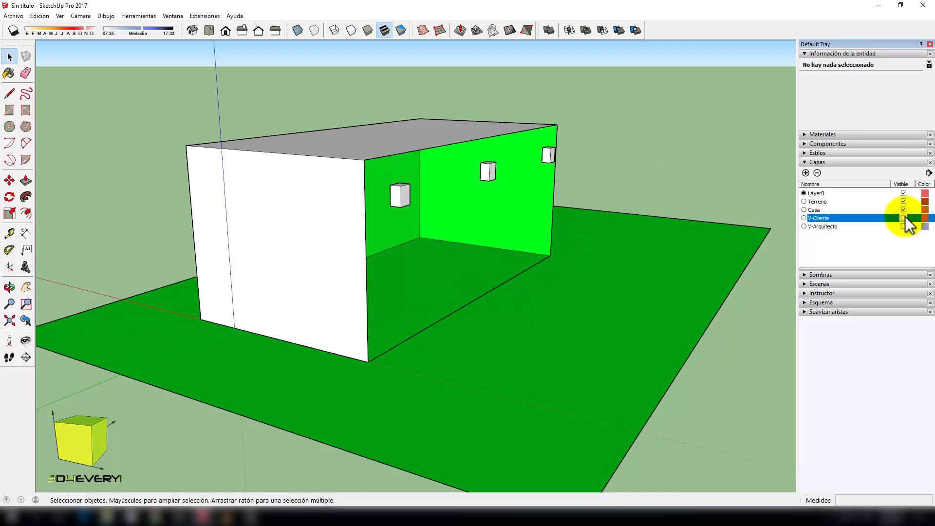
click(903, 226)
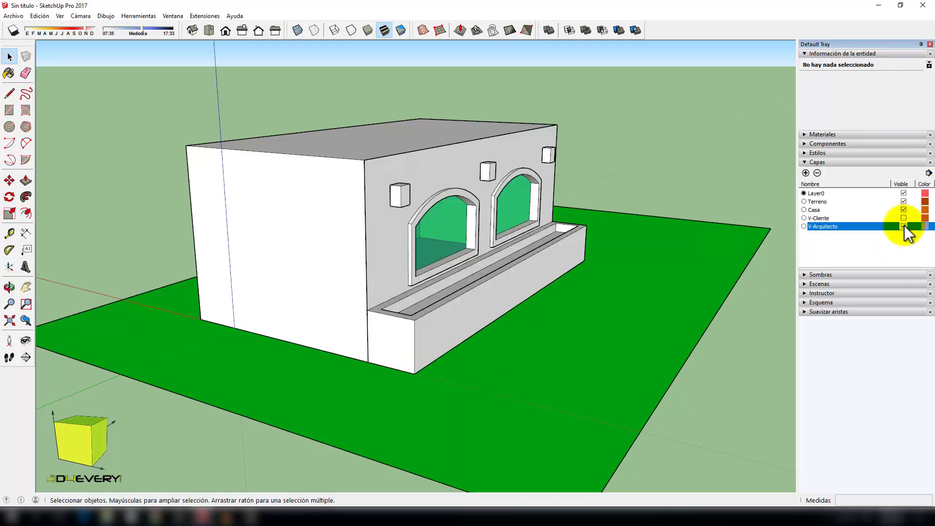